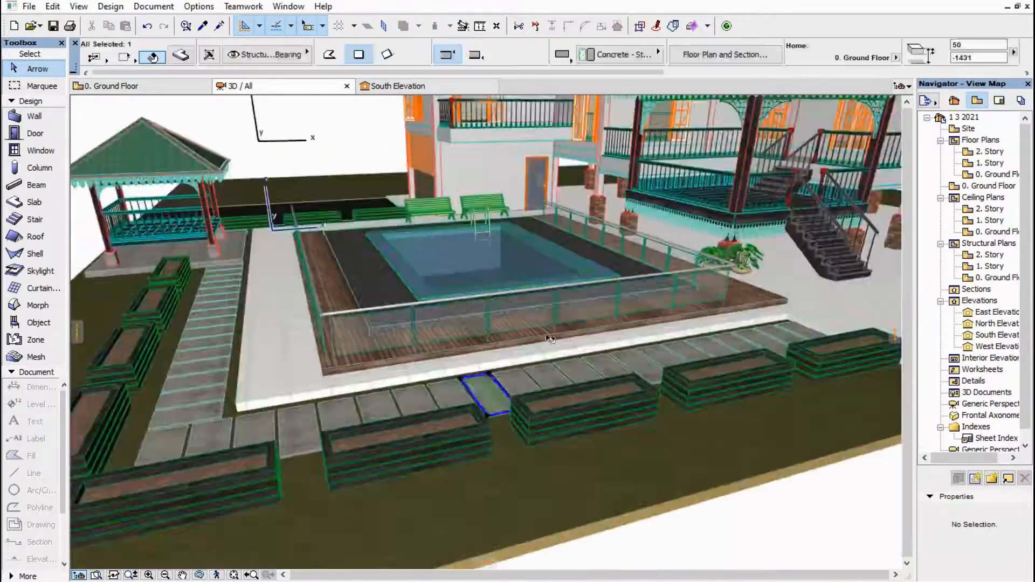
right_click(502, 81)
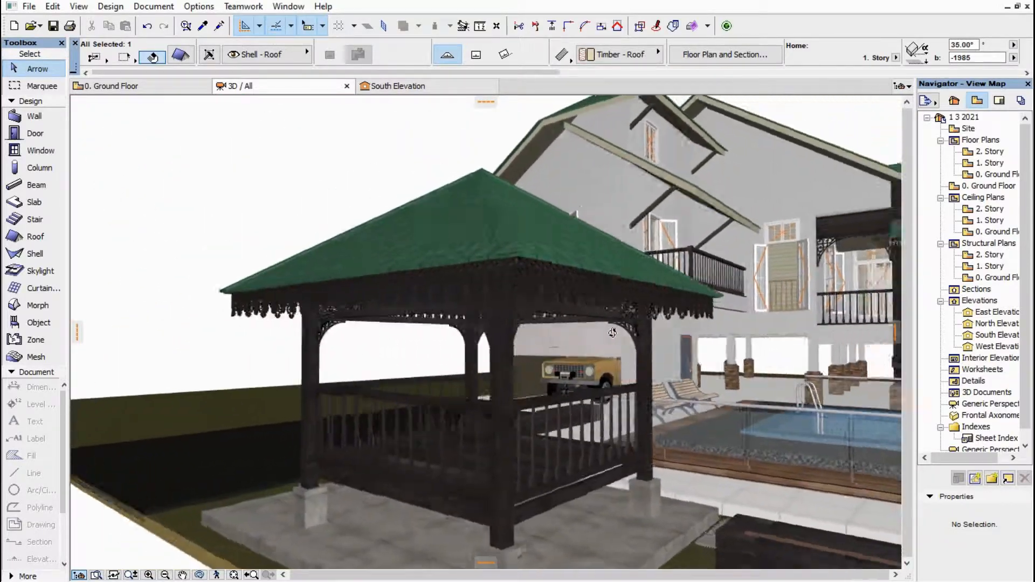
middle_click_drag(612, 333, 575, 397, "shift")
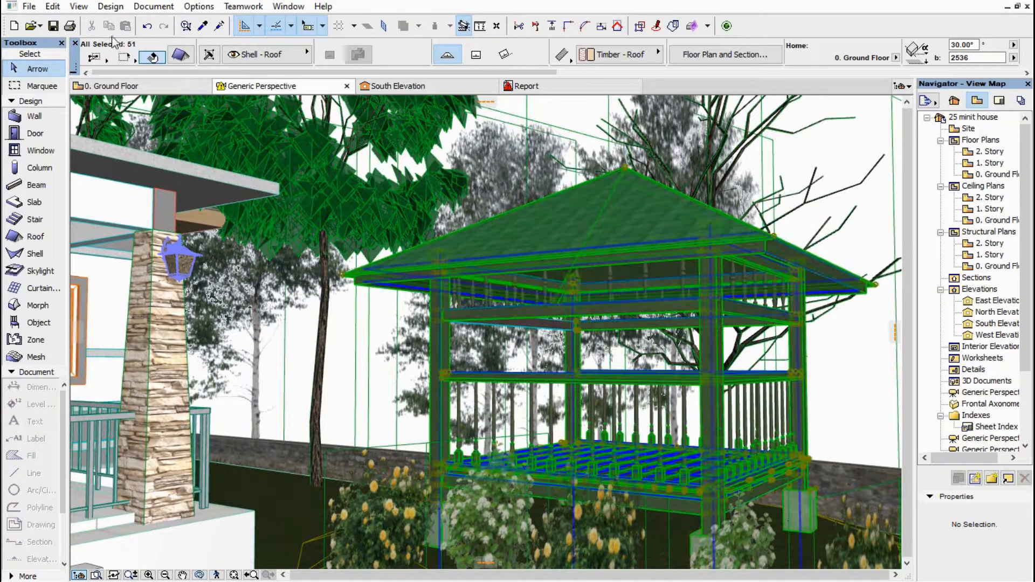
Copy the complete selected gazebo from the 25 minit house project, using its ground floor plan as the active view
right_click(541, 213)
left_click(174, 91)
left_click(109, 26)
mouse_move(670, 571)
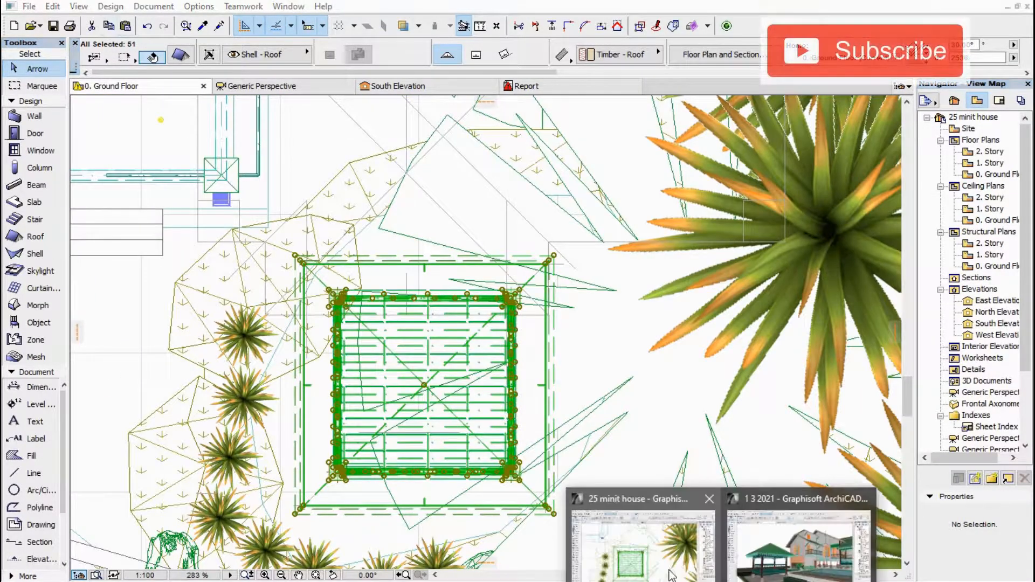
left_click(798, 547)
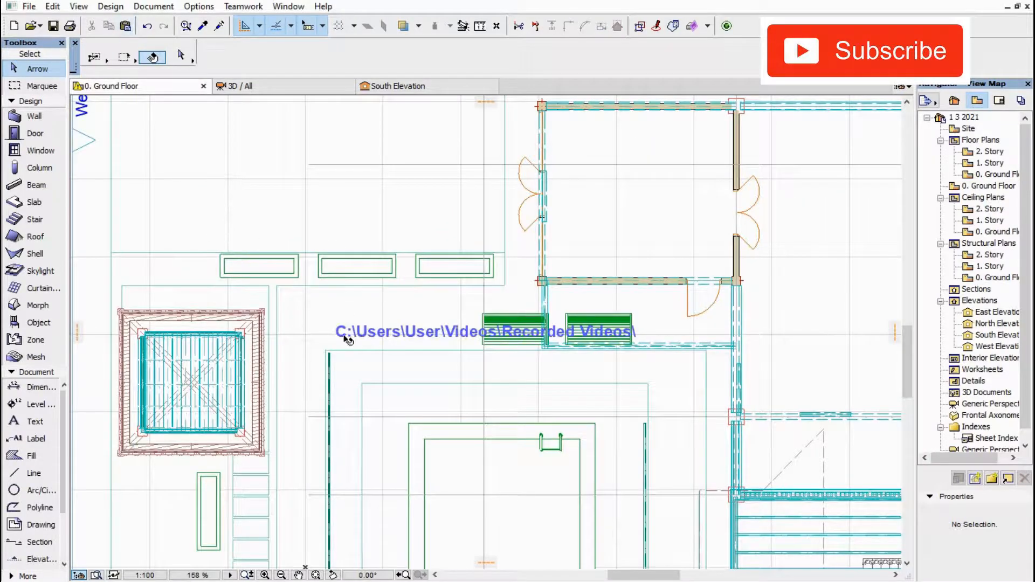
scroll(397, 354, "down", 3)
mouse_move(722, 580)
left_click(644, 547)
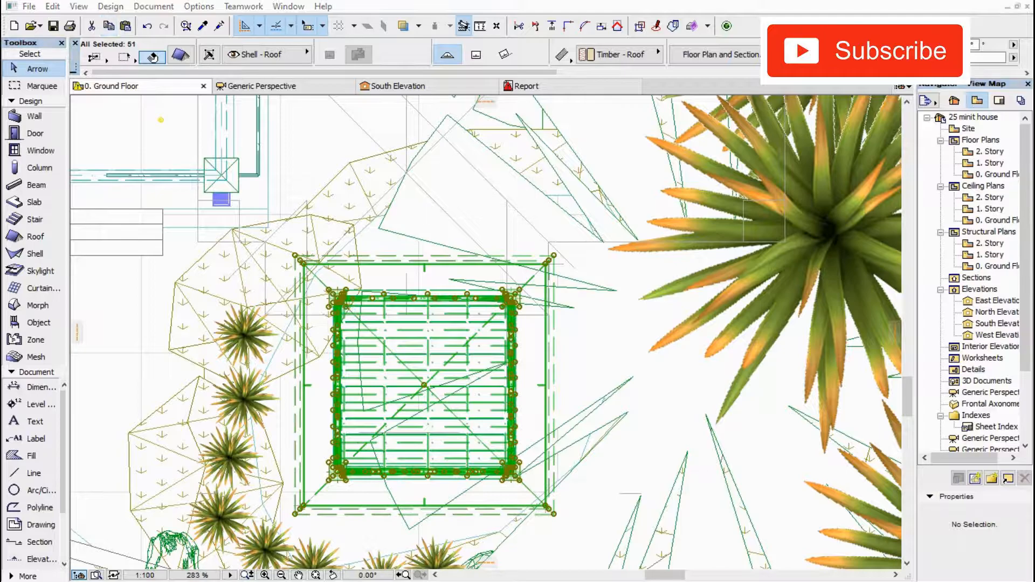
Switch to the 1 3 2021 project and paste the copied gazebo on the ground floor plan beside the existing one
left_click(801, 547)
left_click(125, 26)
left_click(603, 281)
left_click(253, 243)
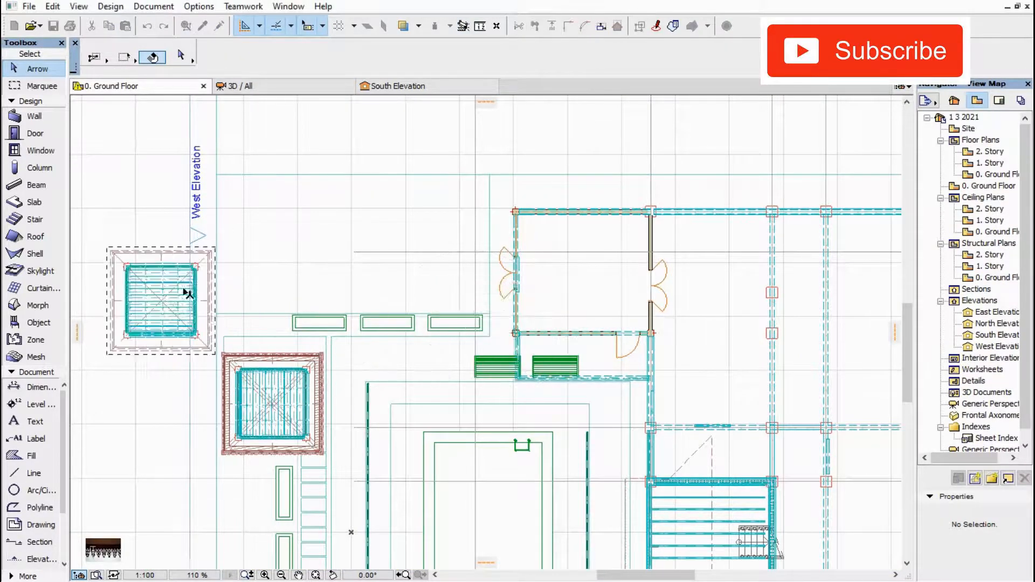
Check the model in 3D, return to the ground floor plan and open the Stair tool's settings
left_click(280, 88)
middle_click_drag(604, 376, 655, 385)
left_click(170, 86)
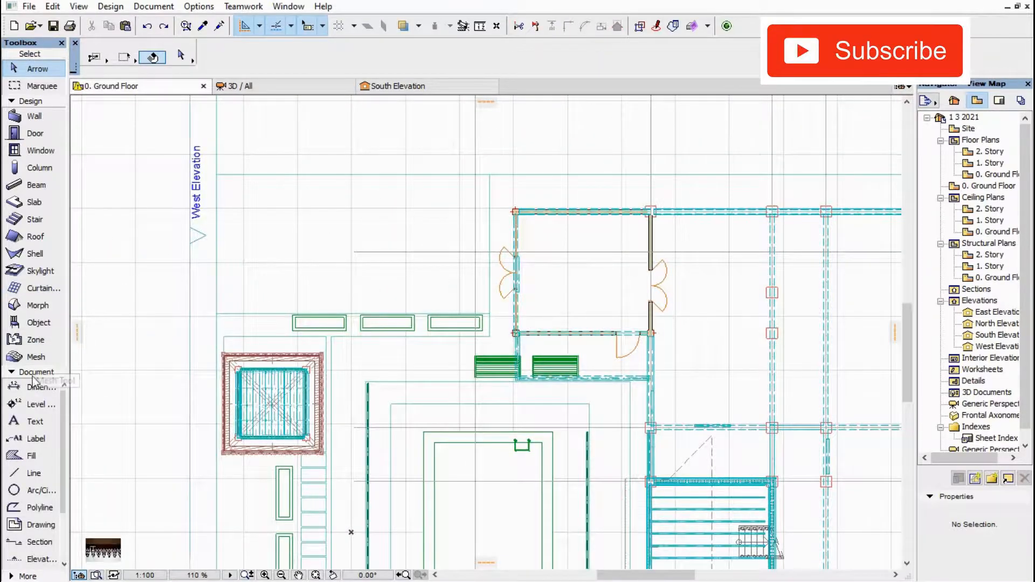
double_click(34, 219)
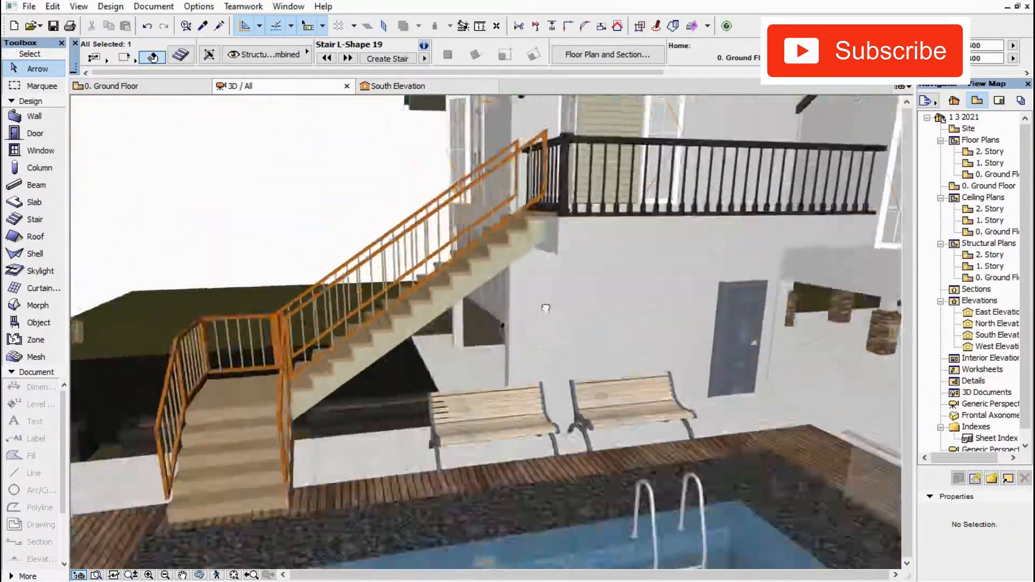
Move the L-shaped stair so that its upper end meets the edge of the balcony beside the pool
scroll(534, 199, "up", 2)
middle_click_drag(546, 308, 628, 231, "shift")
scroll(636, 237, "down", 2)
left_click(657, 245)
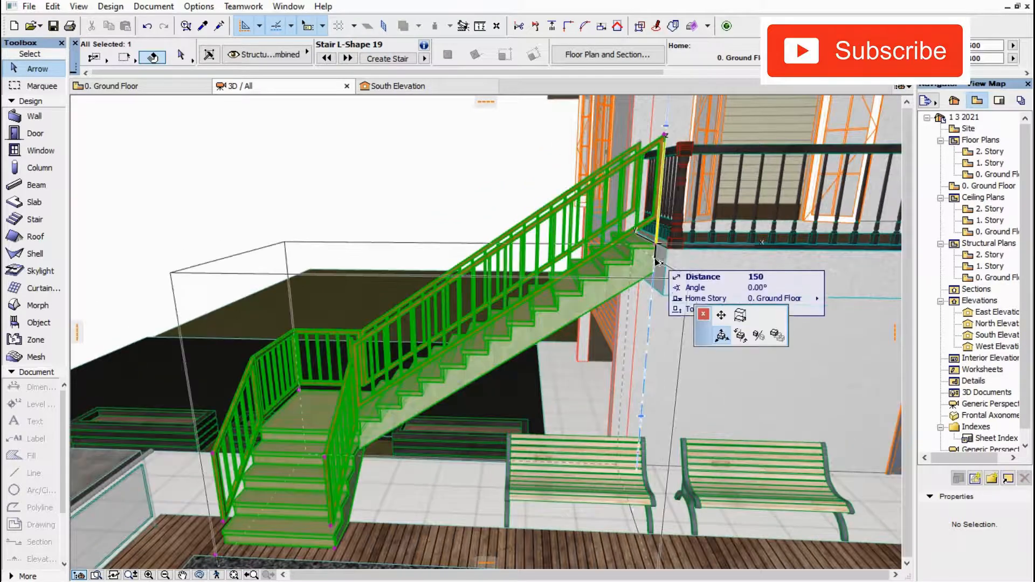
scroll(654, 258, "up", 3)
scroll(504, 361, "down", 5)
middle_click_drag(504, 360, 660, 318, "shift")
key("Escape")
left_click(566, 385)
left_click(567, 412)
middle_click_drag(567, 412, 410, 431, "shift")
scroll(458, 323, "down", 2)
scroll(510, 202, "up", 3)
key("Escape")
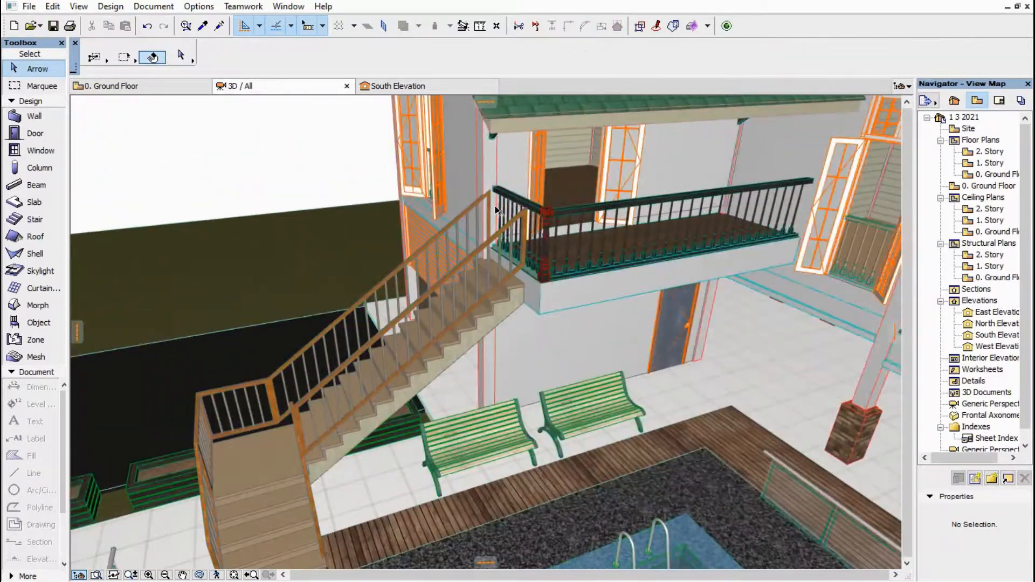
Shorten the wooden balcony balustrade in front of the stair to 510 mm by stretching its end toward the corner post
scroll(511, 202, "up", 3)
middle_click_drag(511, 202, 617, 266, "shift")
left_click(617, 267)
left_click(554, 214)
left_click(553, 217)
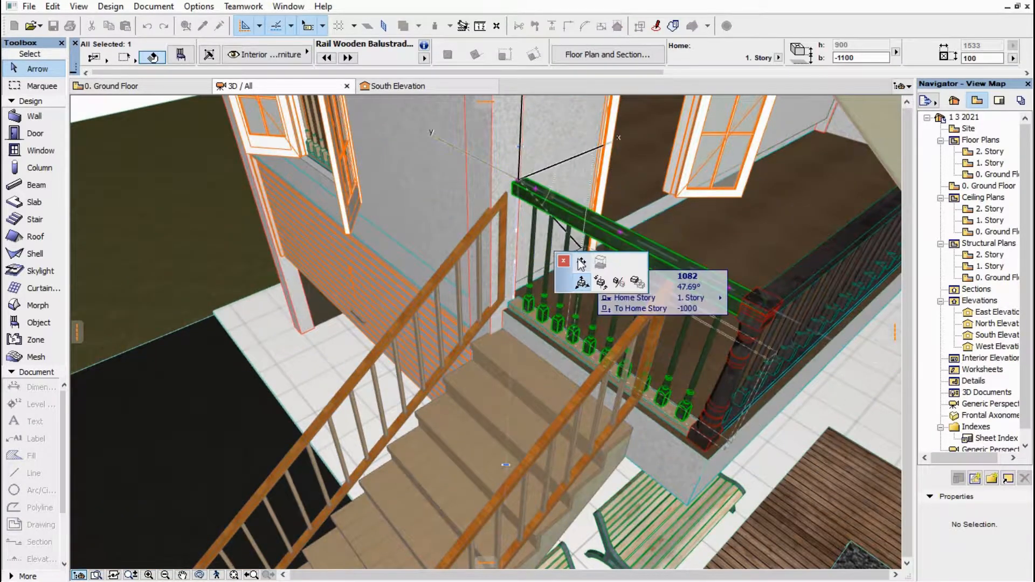
left_click(580, 263)
left_click(682, 249)
Adjust the number of balusters in the shortened balustrade and try to stretch its end again
key("ctrl+t")
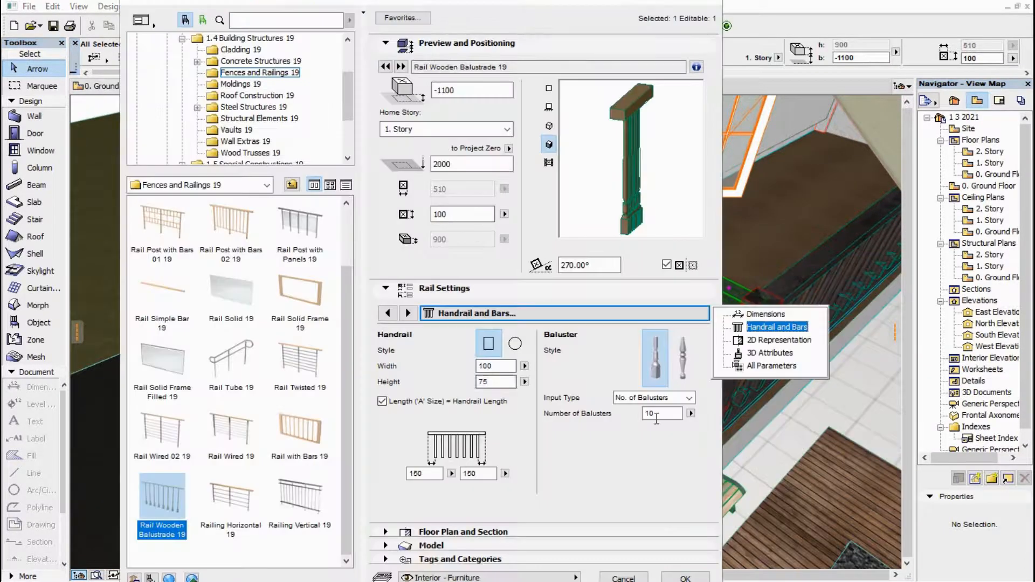
key("Return")
middle_click_drag(662, 413, 693, 324, "shift")
left_click(689, 273)
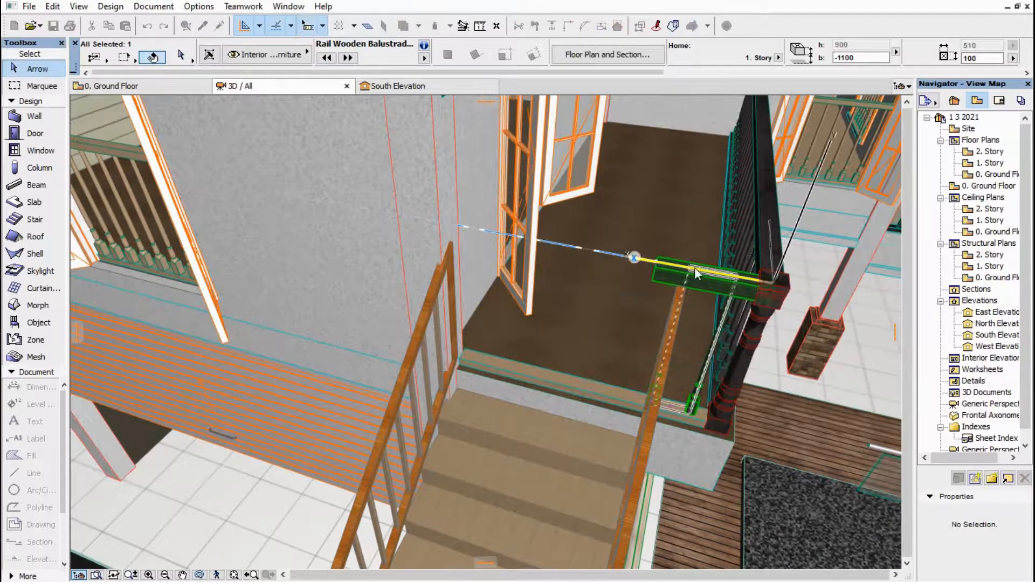
key("Escape")
Widen the L-shaped stair through its settings so the flight reaches the balcony's corner post
middle_click_drag(691, 276, 644, 295, "shift")
left_click(643, 294)
key("ctrl+t")
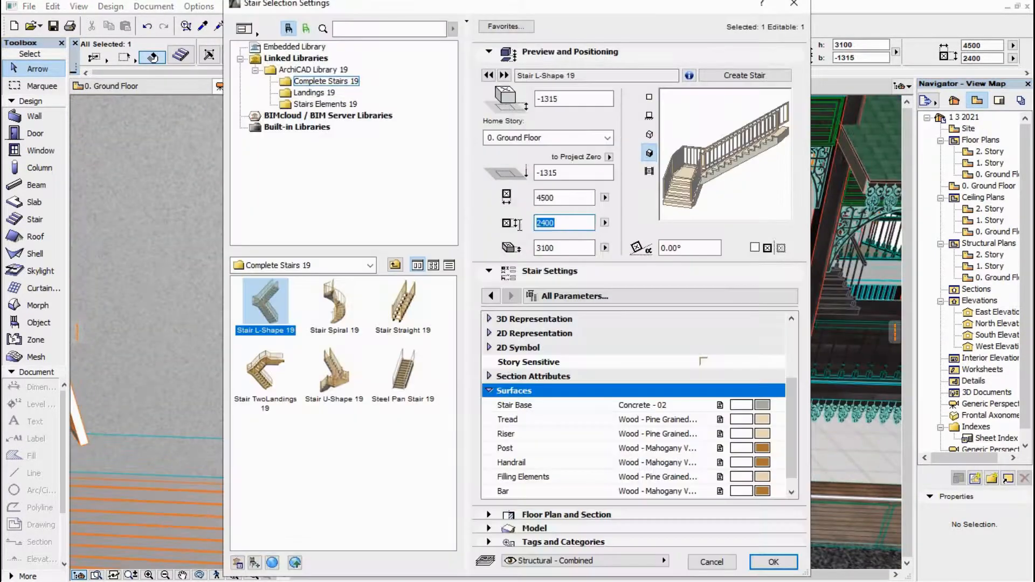
left_click(787, 296)
left_click(560, 235)
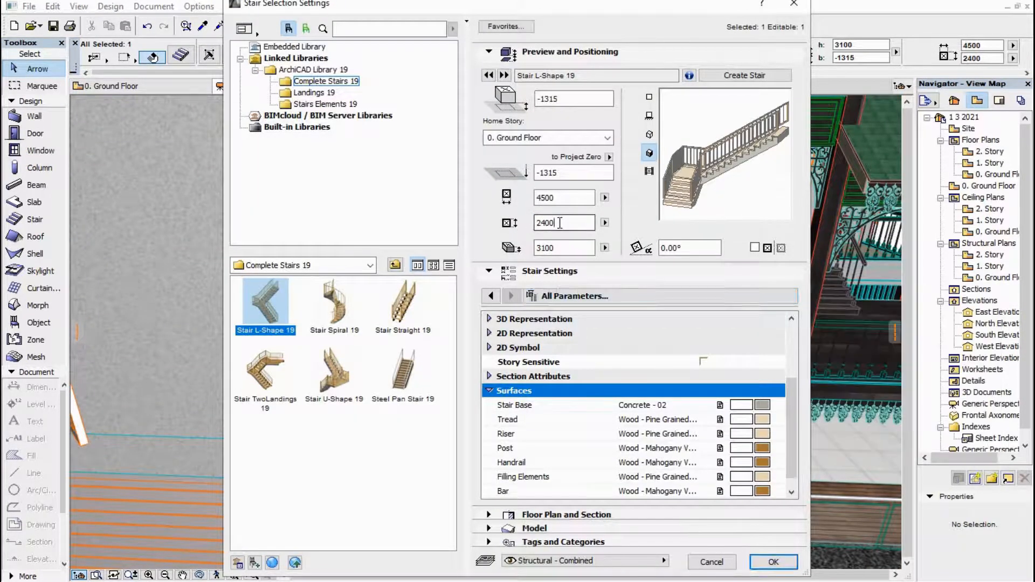
scroll(539, 377, "up", 3)
left_click(489, 377)
left_click(489, 361)
left_click(672, 353)
left_click(772, 562)
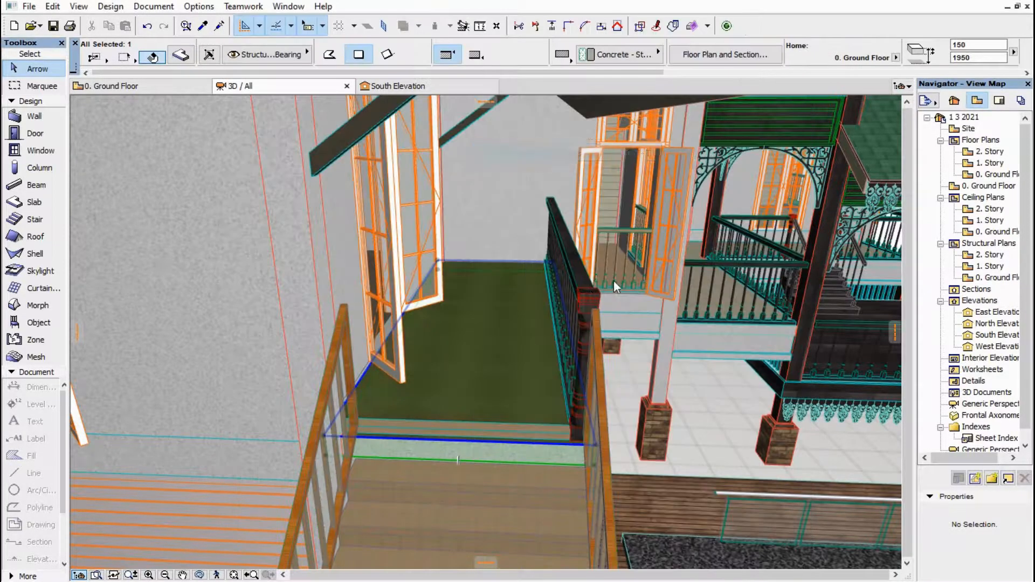
type("14")
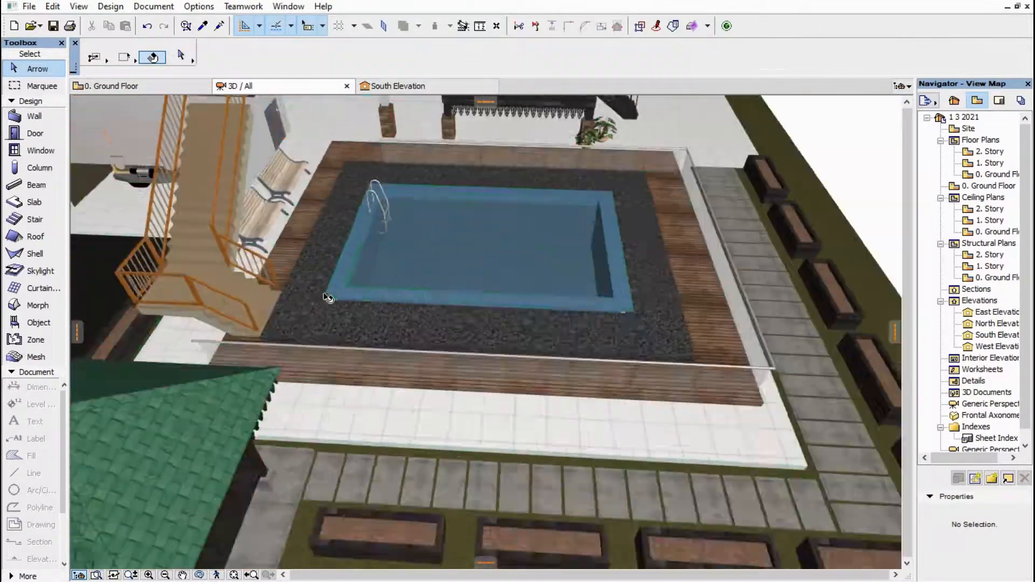
left_click(505, 138, "shift")
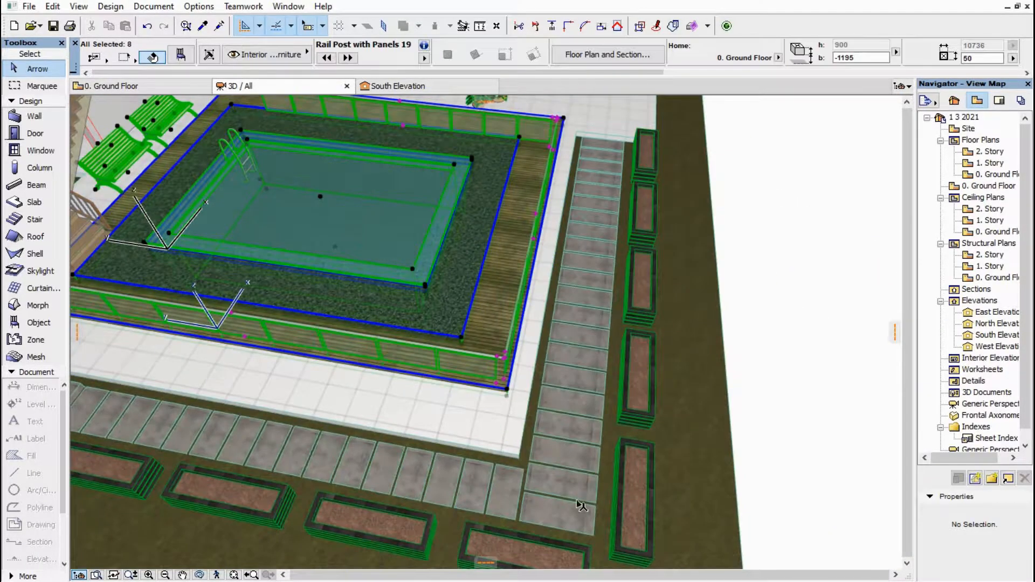
left_click(578, 506, "shift")
left_click(573, 484, "shift")
left_click(571, 455, "shift")
left_click(570, 429, "shift")
left_click(568, 403, "shift")
left_click(567, 380, "shift")
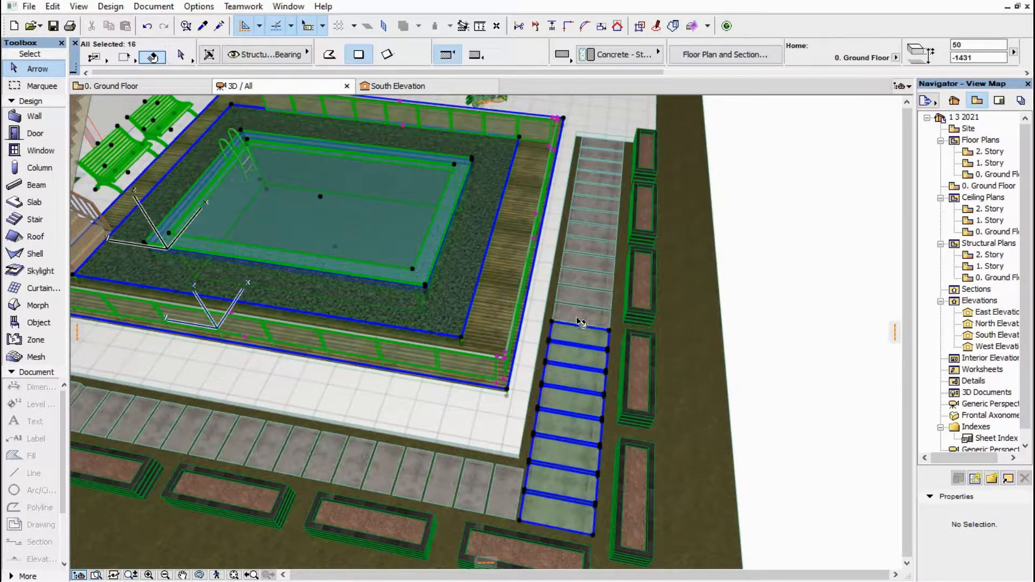
left_click(632, 464, "shift")
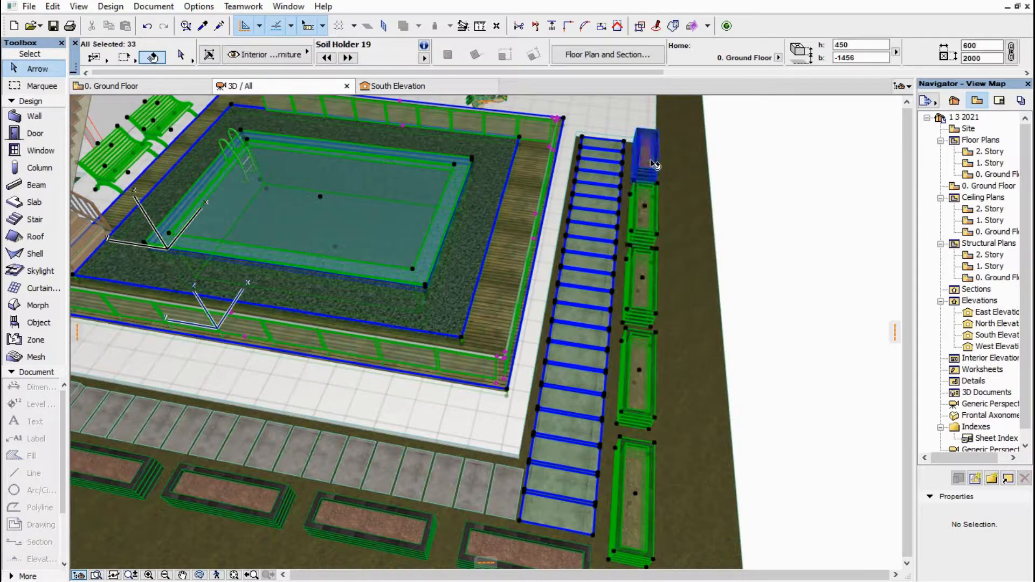
left_click(504, 488, "shift")
left_click(472, 482, "shift")
left_click(439, 475, "shift")
left_click(409, 470, "shift")
scroll(381, 450, "up", 4)
left_click(356, 458)
scroll(469, 466, "down", 5)
Select the paving slabs around the pool's outer corner together with the planters along the walkway's far side
left_click(443, 469, "shift")
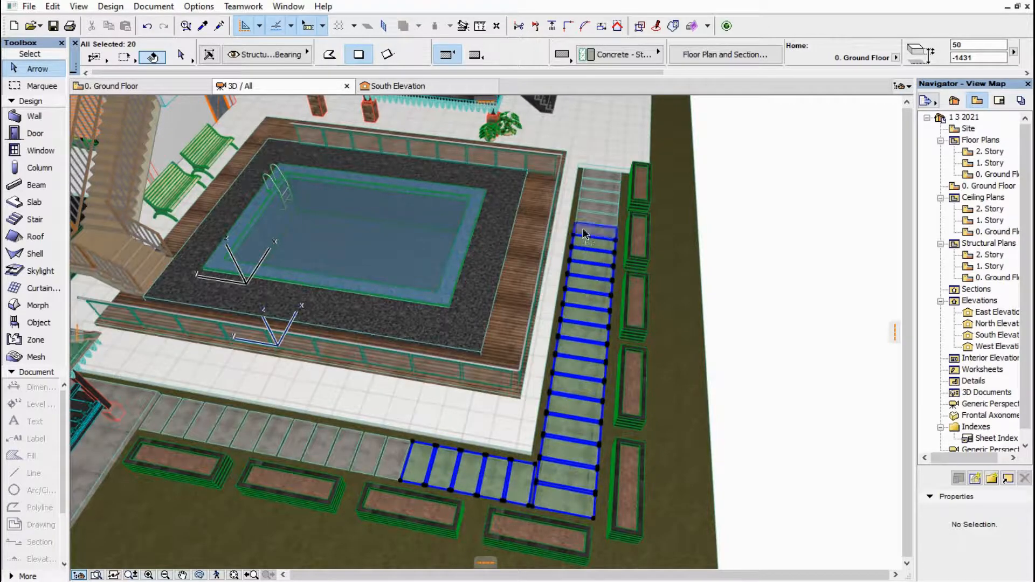
left_click(636, 186, "shift")
left_click(637, 239, "shift")
left_click(635, 302, "shift")
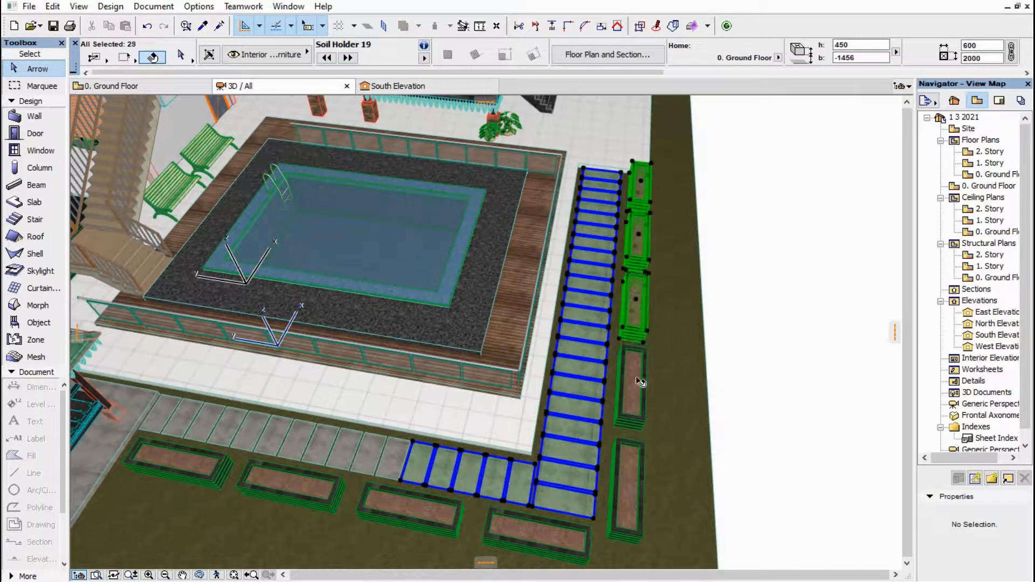
Add the wooden pool deck and its glass-panel railings to the selection
left_click(507, 372, "shift")
left_click(523, 360, "shift")
left_click(527, 163, "shift")
middle_click_drag(527, 164, 534, 196, "shift")
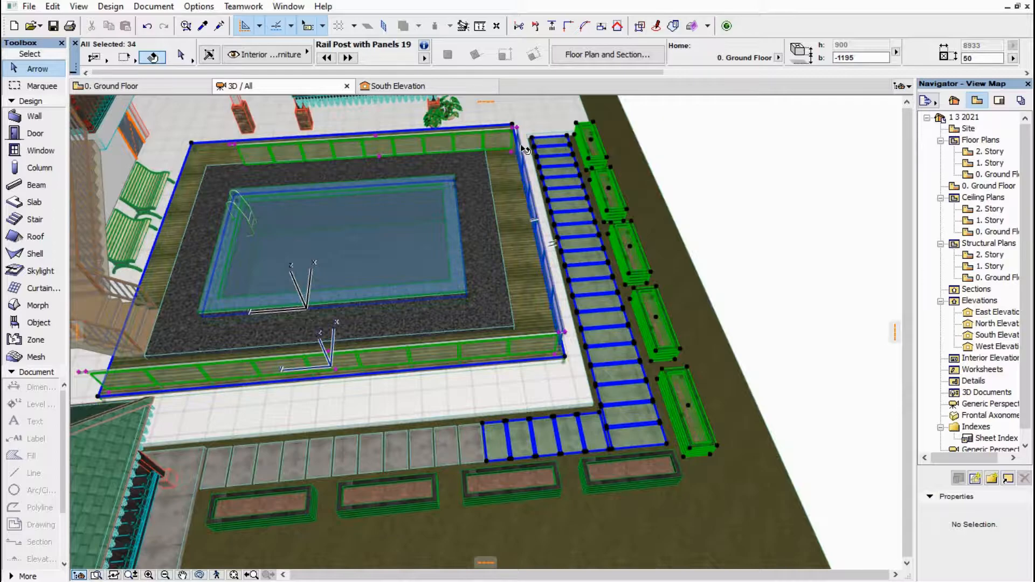
middle_click_drag(381, 334, 273, 157, "shift")
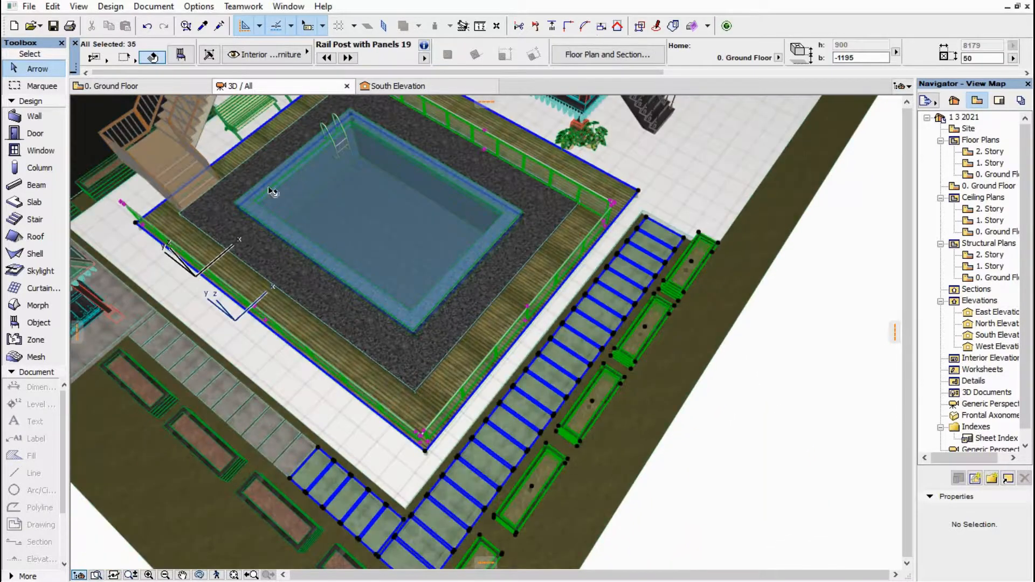
Add the two benches and the dark gravel slab around the pool to the selection
middle_click_drag(342, 335, 218, 148, "shift")
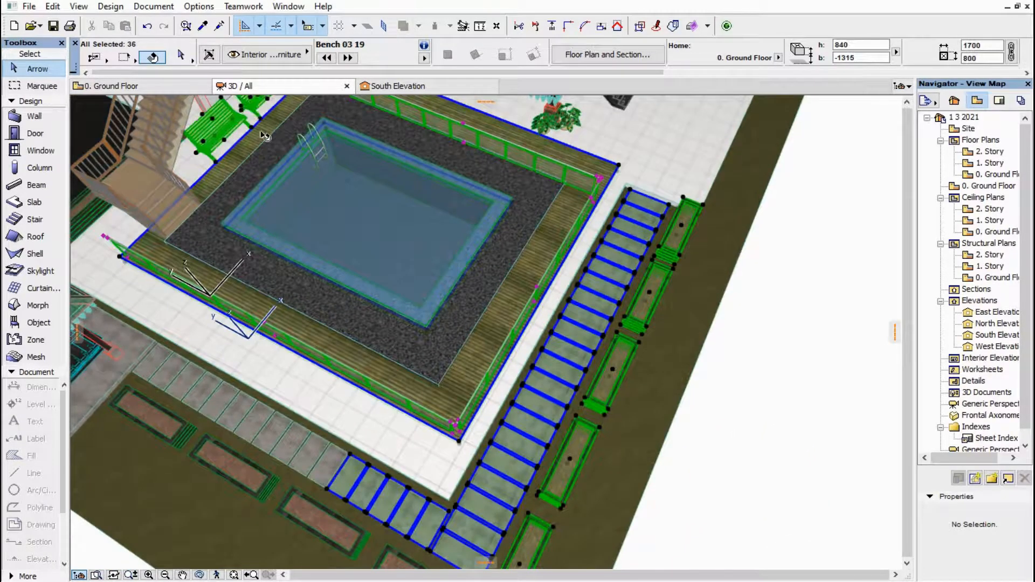
left_click(255, 103, "shift")
middle_click_drag(255, 103, 410, 362, "shift")
left_click(410, 363, "shift")
middle_click_drag(423, 438, 366, 474, "shift")
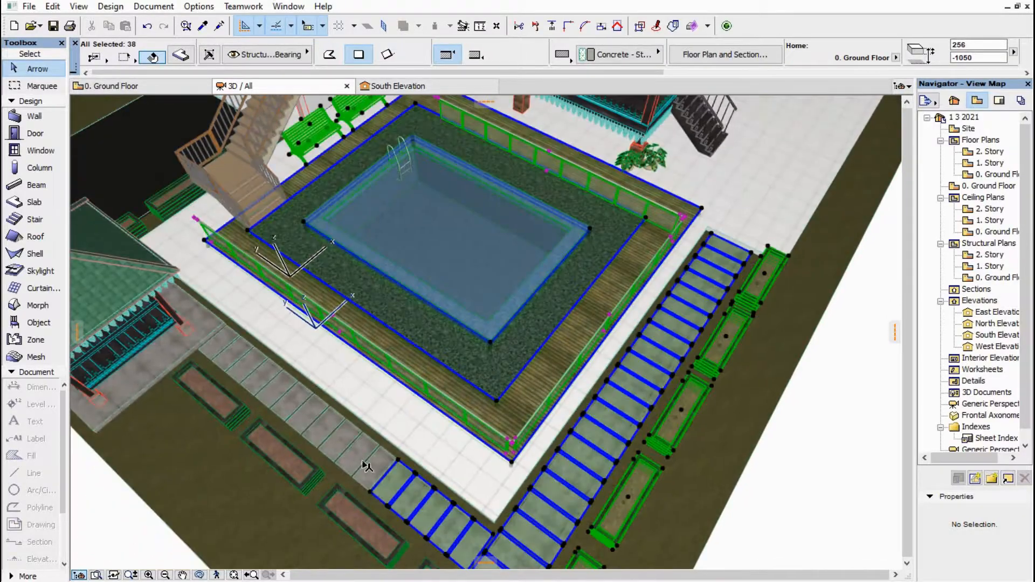
Move the selected pool surroundings, paving and planters along the walkway, away from the gazebo, using paving slab corners as references
scroll(374, 436, "up", 3)
left_click(431, 484)
scroll(484, 400, "down", 1)
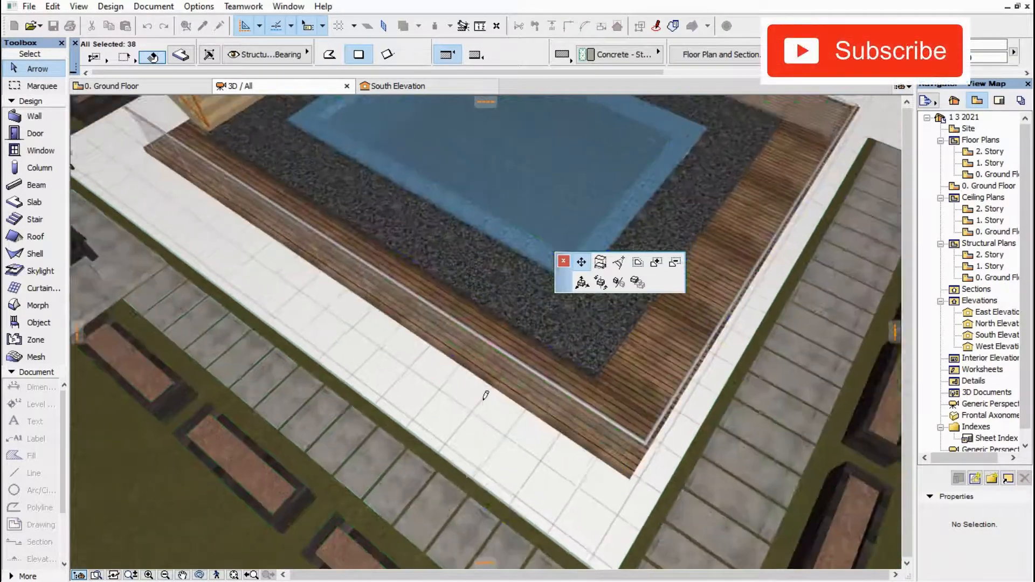
scroll(486, 397, "down", 2)
left_click(581, 283)
middle_click_drag(435, 446, 359, 337)
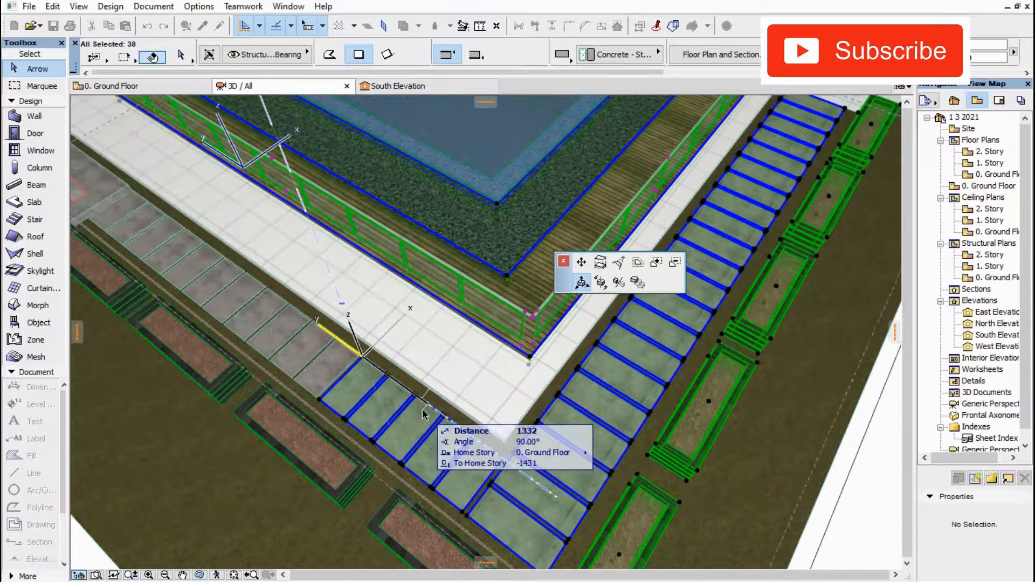
scroll(428, 416, "up", 3)
scroll(382, 390, "down", 2)
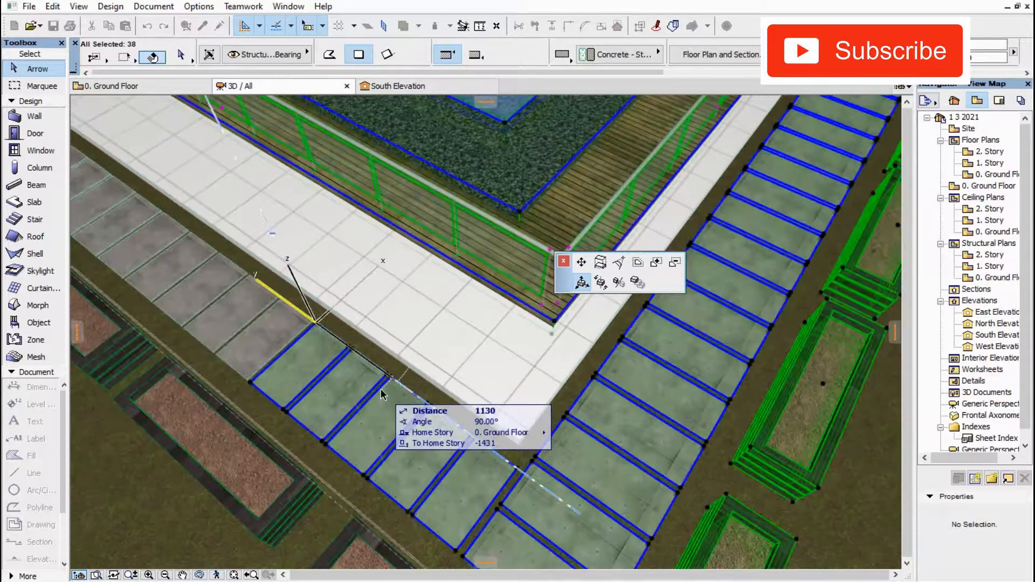
scroll(438, 416, "up", 2)
left_click(483, 501)
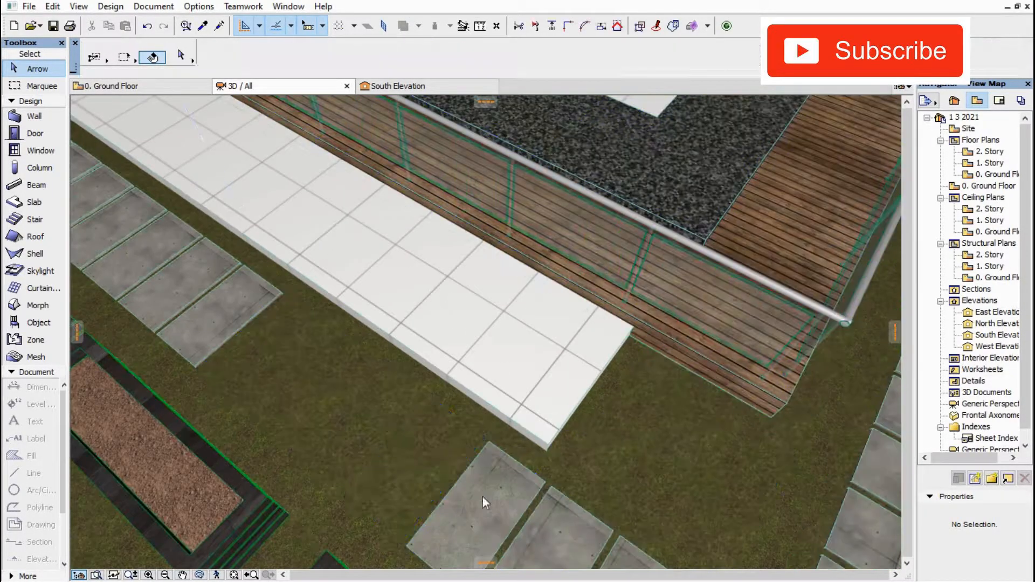
Move the swimming pool on the ground floor plan into the opening of the shifted gravel surround
scroll(529, 468, "down", 4)
double_click(997, 174)
scroll(556, 302, "down", 4)
middle_click_drag(539, 377, 520, 191)
left_click(371, 336)
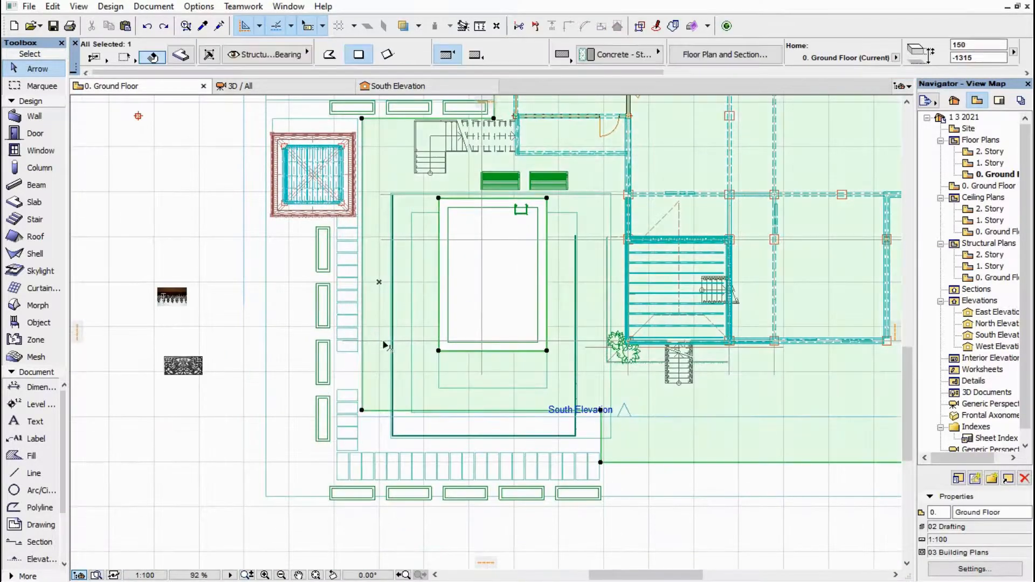
key("Escape")
left_click(439, 300)
key("F3")
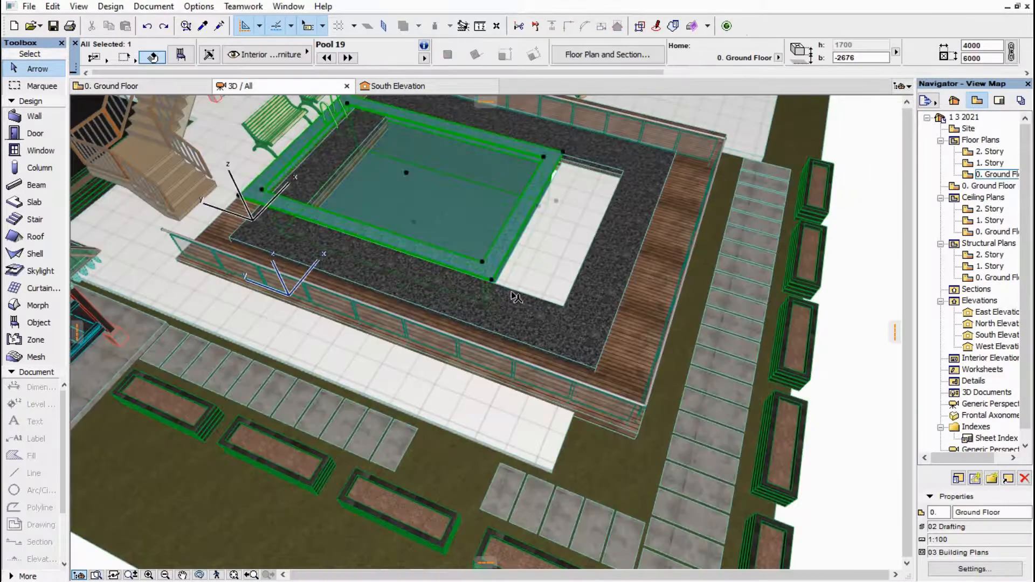
key("F2")
scroll(442, 358, "up", 4)
left_click(434, 340)
left_click(433, 432)
Stretch the tiled floor slab's pool opening and outer edge to follow the moved pool and deck
scroll(467, 355, "down", 3)
left_click(446, 129)
left_click(446, 347)
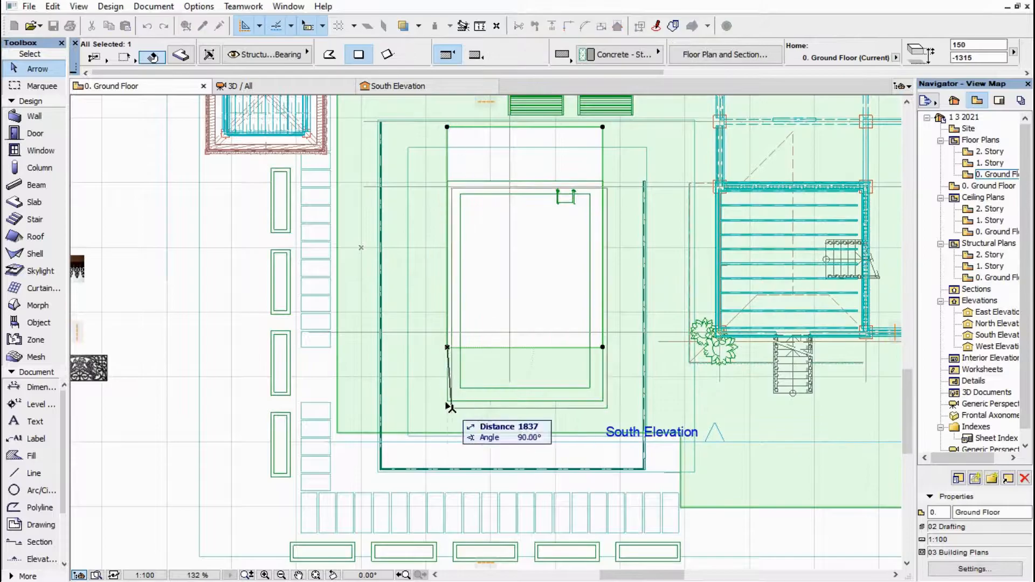
key("F3")
scroll(587, 372, "up", 2)
left_click(489, 436)
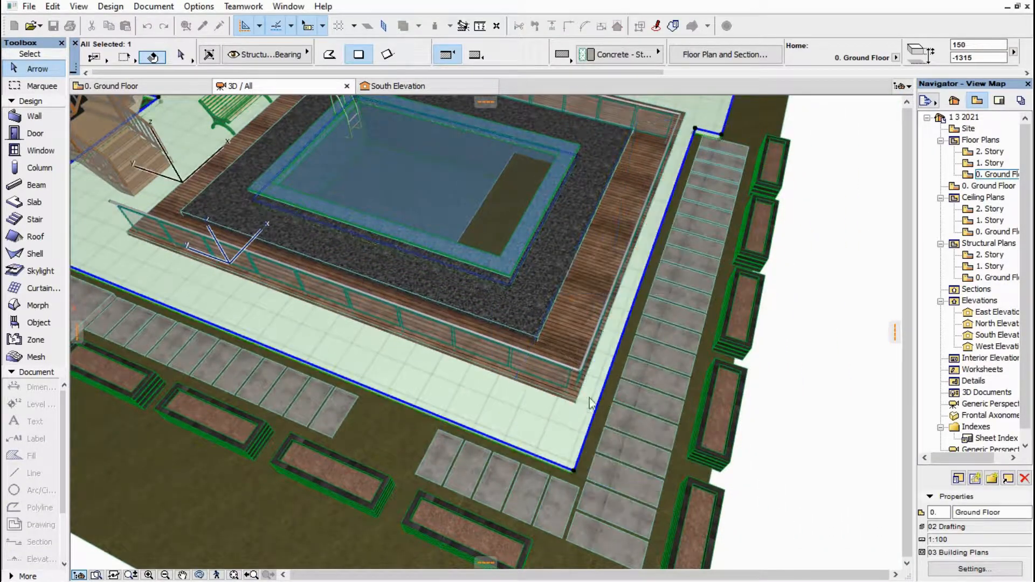
Align the remaining opening beneath the pool with the moved pool's corner and inspect the result in 3D
key("F2")
left_click(447, 401)
key("F3")
middle_click_drag(801, 388, 538, 402, "shift")
scroll(582, 321, "down", 4)
Copy three paving slabs on the ground floor plan into the gap in the walkway beside the pool
key("F2")
key("Escape")
scroll(322, 417, "up", 5)
left_click_drag(323, 208, 374, 270)
scroll(374, 270, "up", 3)
left_click(311, 455)
scroll(311, 455, "down", 3)
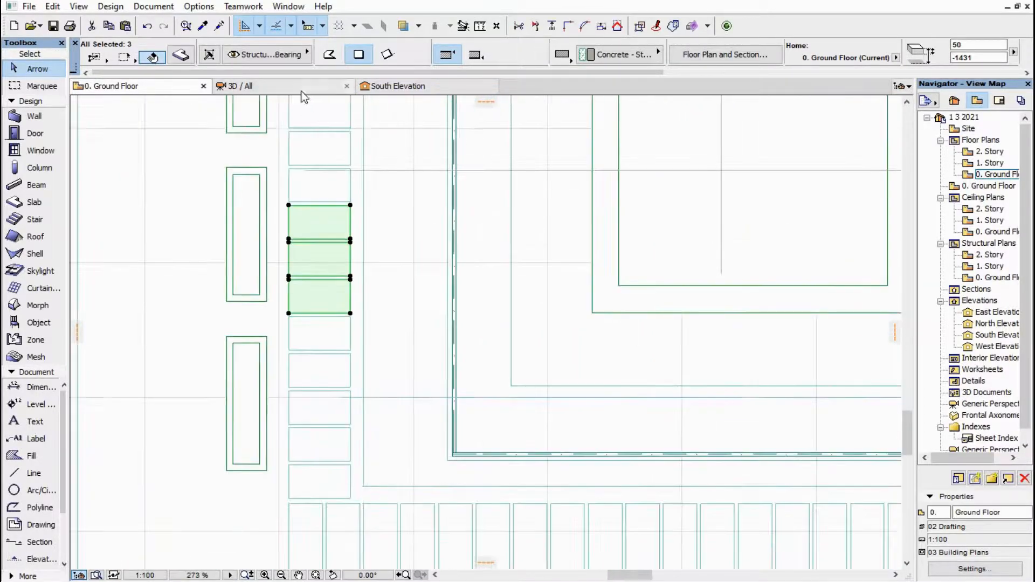
Examine the copied paving slabs and the surrounding pool and gazebo area in 3D
left_click(294, 86)
key("Escape")
left_click(397, 428, "shift")
middle_click_drag(771, 312, 623, 281)
scroll(624, 281, "down", 2)
left_click(782, 186)
left_click(811, 212)
scroll(497, 273, "down", 5)
middle_click_drag(496, 273, 536, 358, "shift")
key("Escape")
scroll(536, 358, "down", 3)
scroll(226, 399, "up", 5)
Change the surface of the gazebo's four footing columns to stone masonry in their column settings
middle_click_drag(226, 399, 323, 437, "shift")
left_click(211, 423, "shift")
left_click(405, 416, "shift")
left_click(489, 559)
right_click(129, 231)
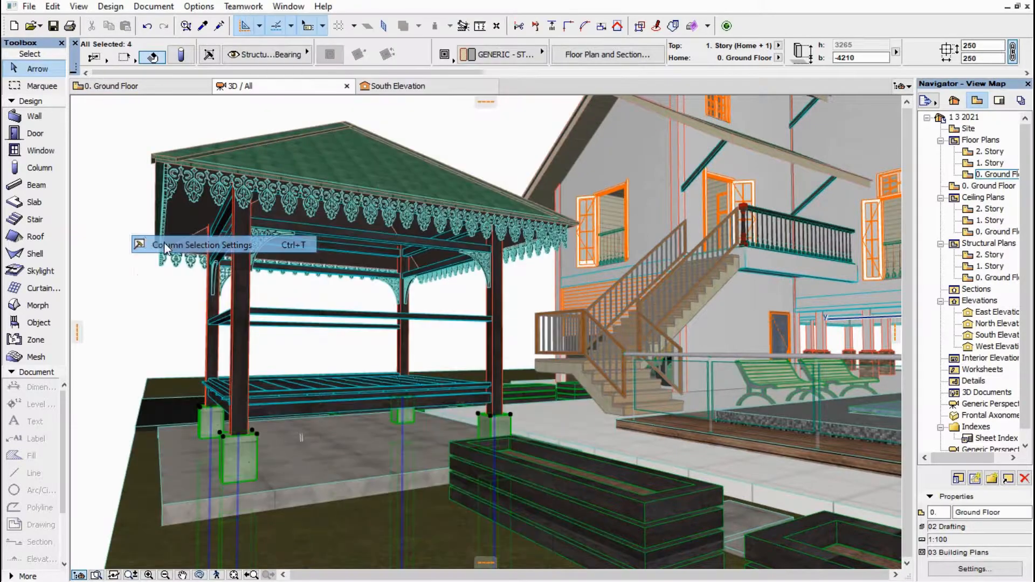
left_click(151, 244)
left_click(271, 463)
left_click(381, 463)
left_click(369, 165)
left_click(551, 559)
Stretch the lower ends of the gazebo's four footing columns in the 3D view
middle_click_drag(474, 420, 502, 310, "shift")
left_click(269, 542)
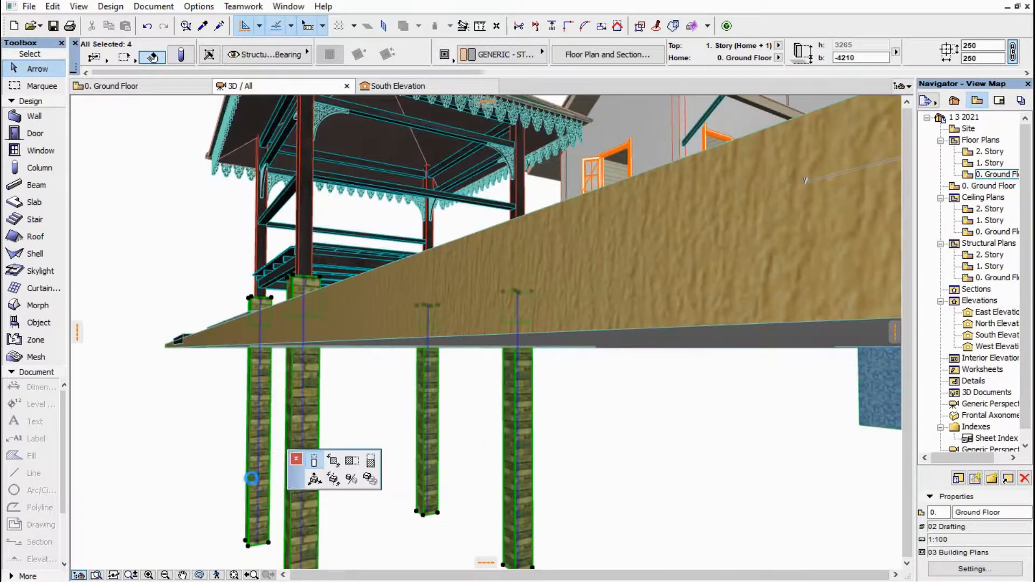
left_click(315, 460)
middle_click_drag(187, 358, 388, 377, "shift")
scroll(340, 458, "down", 6)
key("Escape")
scroll(388, 378, "up", 5)
Examine the gazebo footings and the surrounding outdoor area in 3D
left_click(376, 303)
middle_click_drag(375, 303, 427, 503, "shift")
scroll(374, 411, "down", 6)
scroll(400, 389, "up", 3)
scroll(427, 504, "up", 4)
middle_click_drag(504, 520, 674, 485)
scroll(492, 442, "down", 2)
scroll(505, 500, "down", 5)
scroll(551, 467, "down", 2)
scroll(549, 466, "up", 3)
scroll(515, 432, "up", 3)
scroll(675, 445, "down", 6)
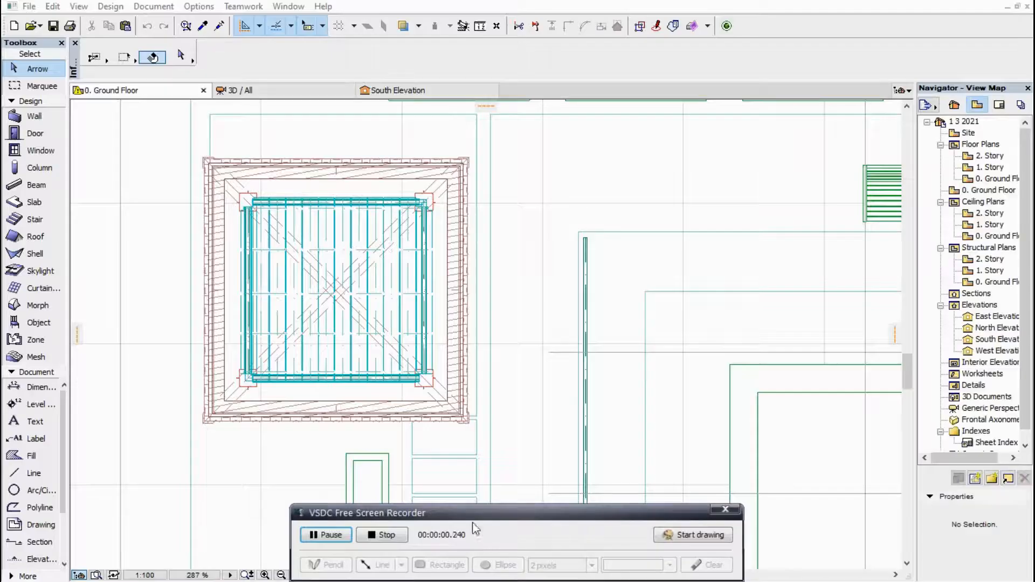
Place two Houseplants 19 palms in the corner planter on the ground floor plan and view them in 3D
key("F3")
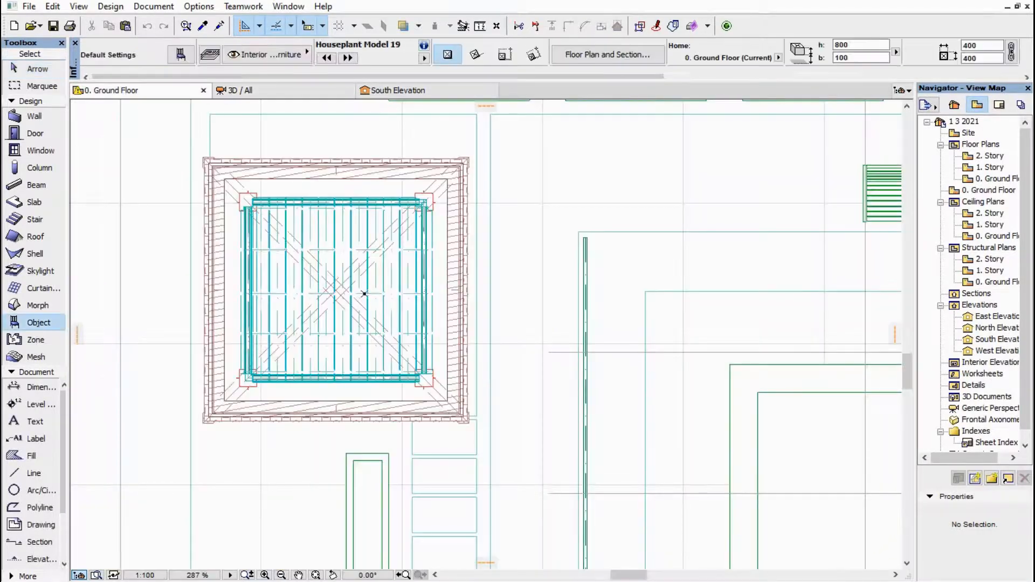
key("ctrl+t")
left_click(231, 227)
double_click(300, 296)
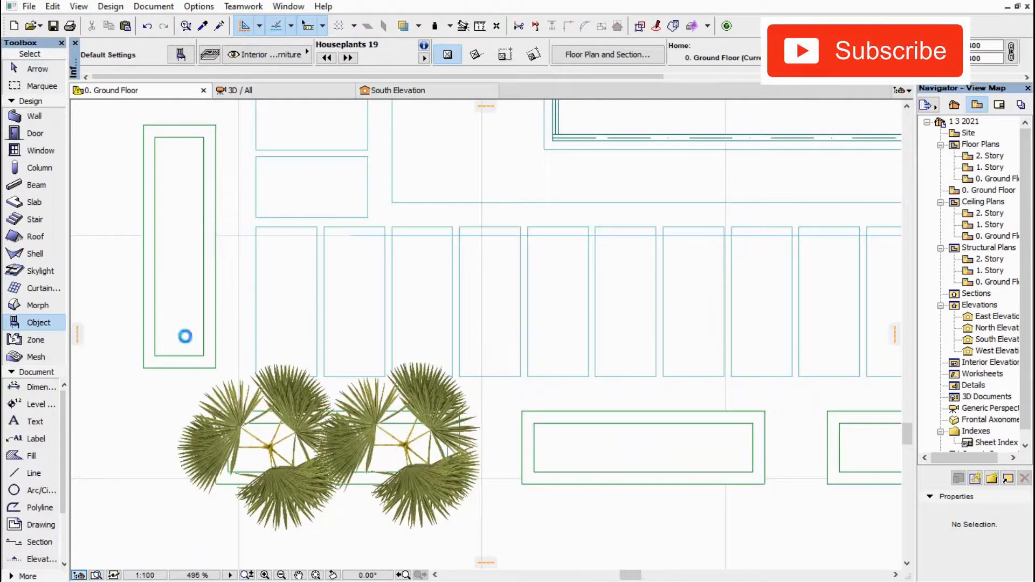
key("F3")
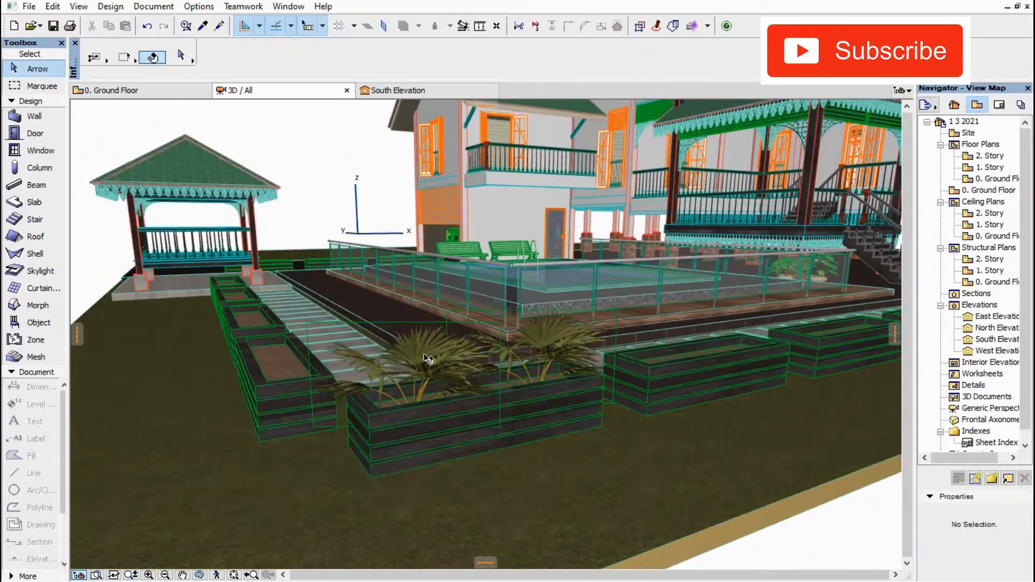
Copy a palm into the space between the corner planter's two palms and shift the end palm slightly outward
key("F2")
left_click(396, 445)
key("ctrl+shift+d")
left_click(397, 446)
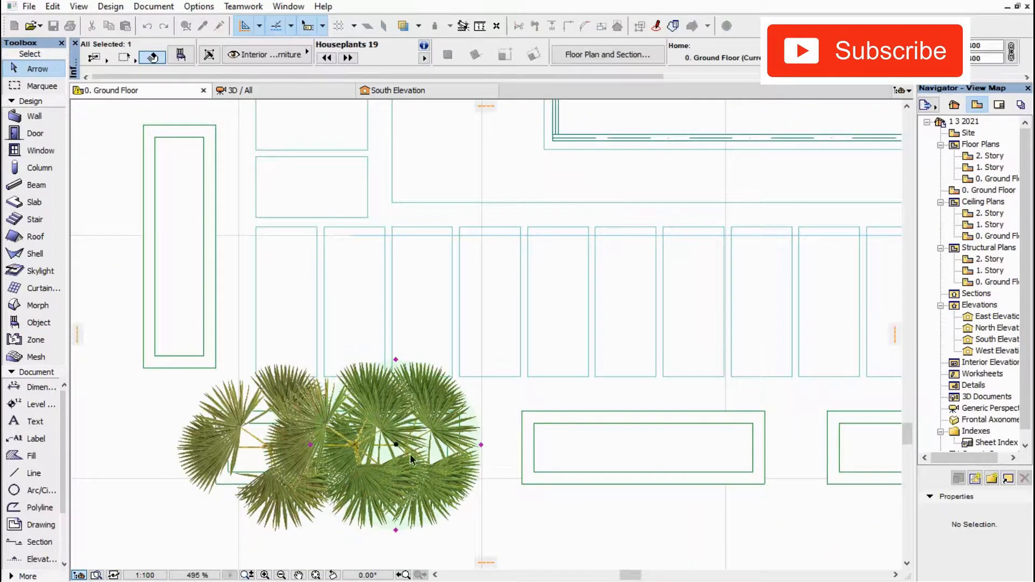
left_click_drag(410, 454, 431, 454)
Adjust the vertical positions of the corner planter's palms in 3D
key("F3")
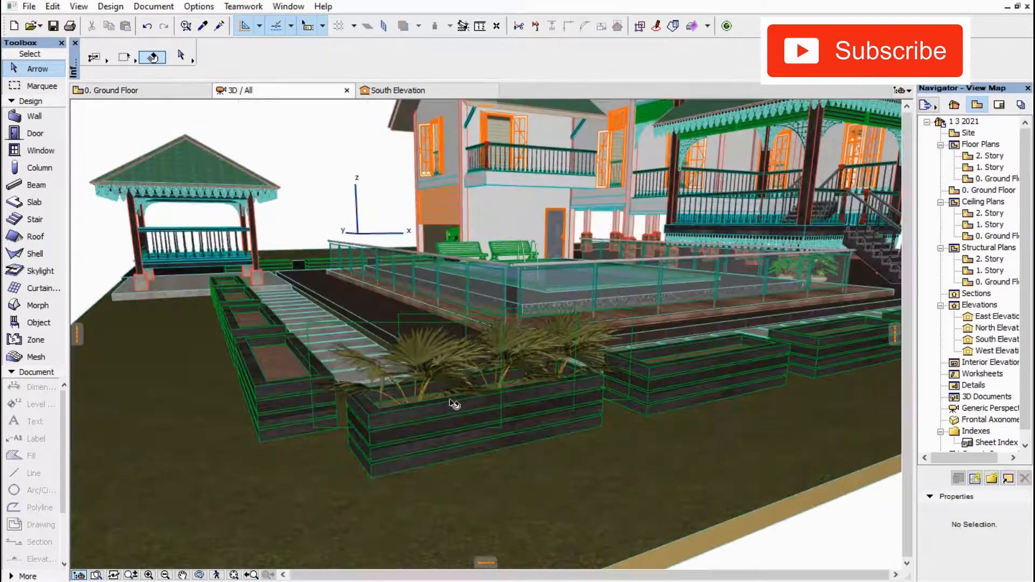
middle_click_drag(455, 402, 467, 409, "shift")
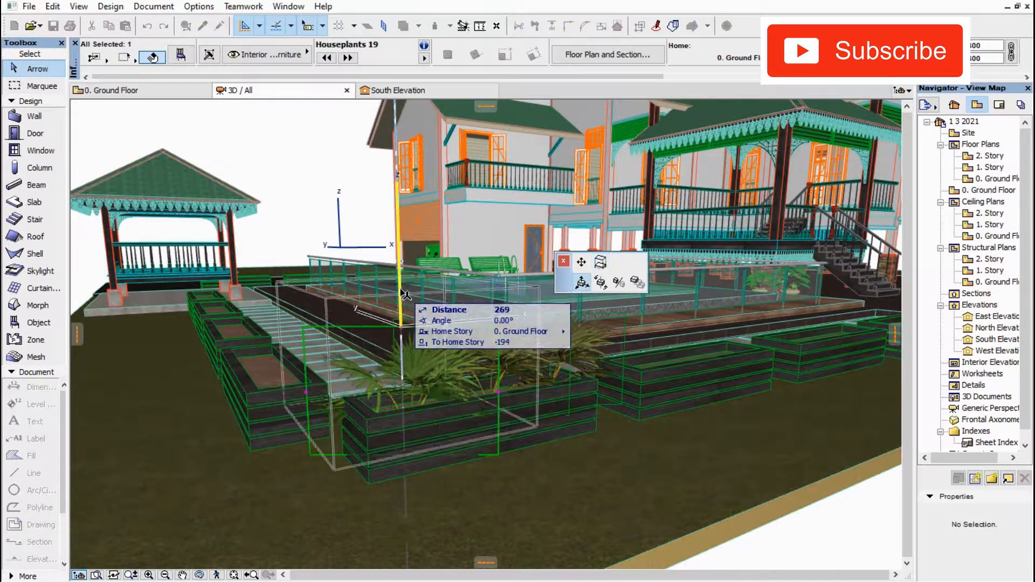
left_click(550, 325)
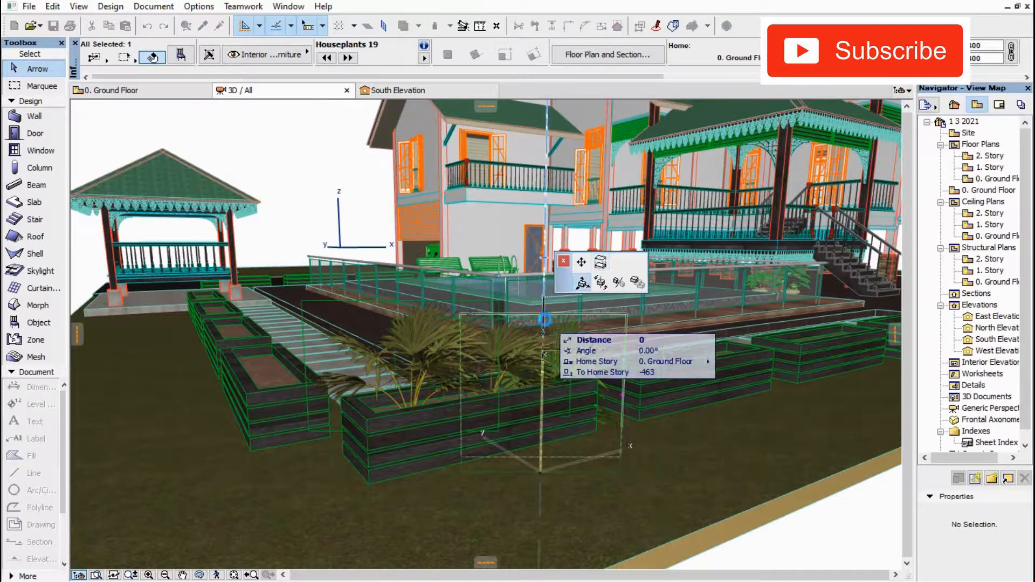
Copy the three palms to the adjacent perpendicular planter, rotate the copies to follow its length, and check them in 3D
key("F2")
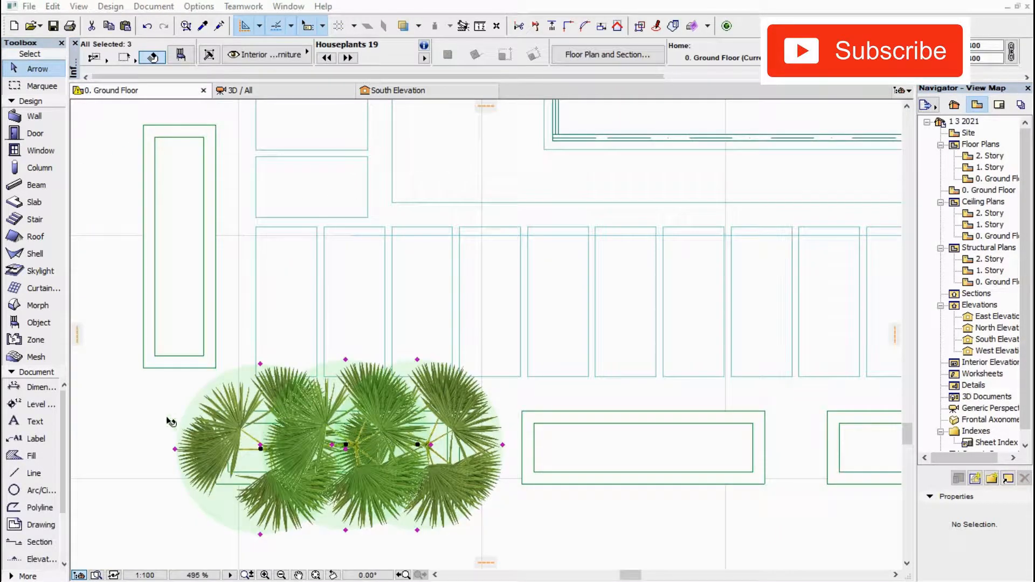
right_click(221, 423)
mouse_move(323, 206)
left_click(468, 282)
left_click(331, 445)
middle_click_drag(129, 291, 290, 324)
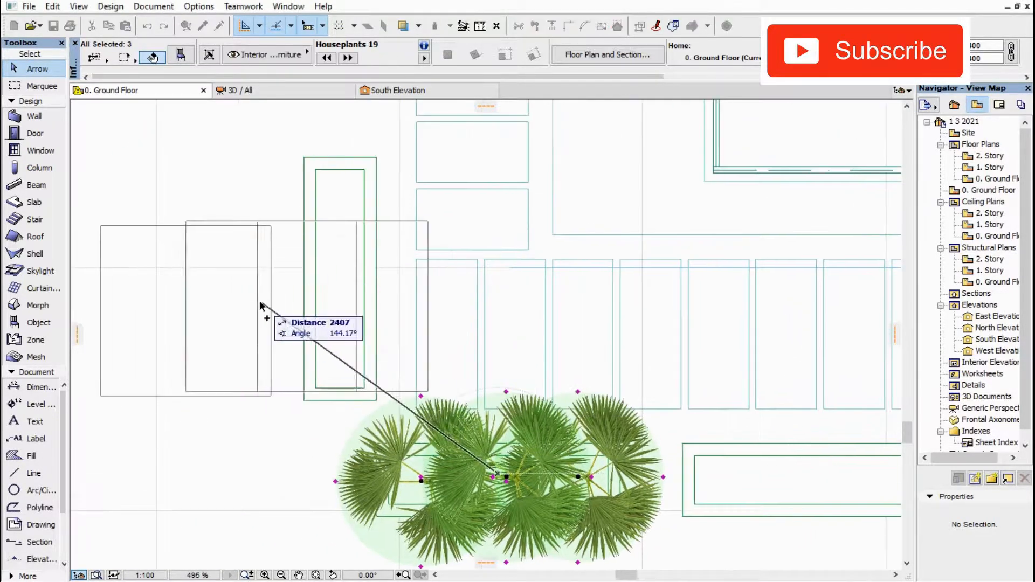
left_click(255, 301)
right_click(252, 302)
left_click(480, 403)
left_click(255, 302)
left_click(255, 371)
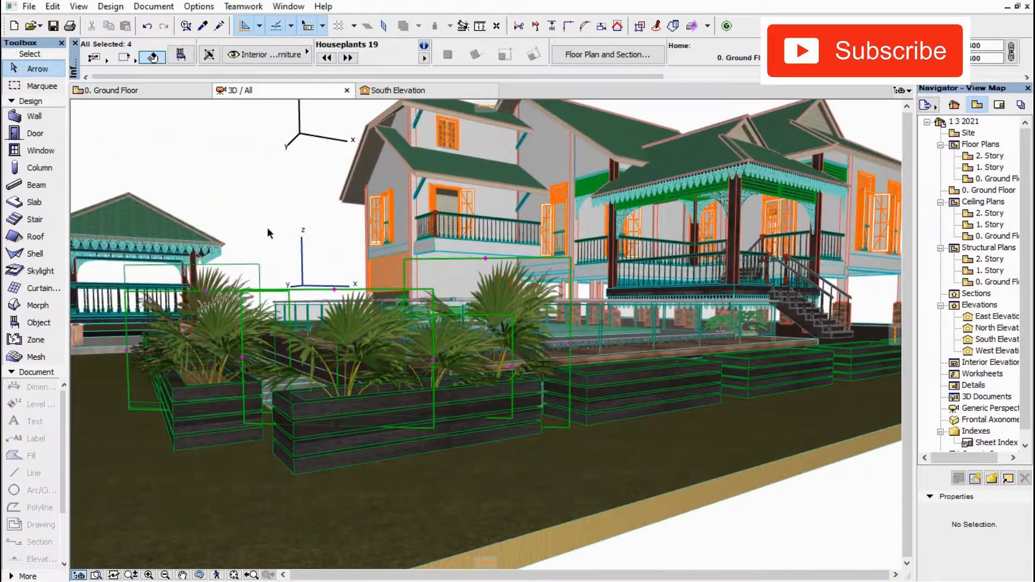
left_click(206, 291)
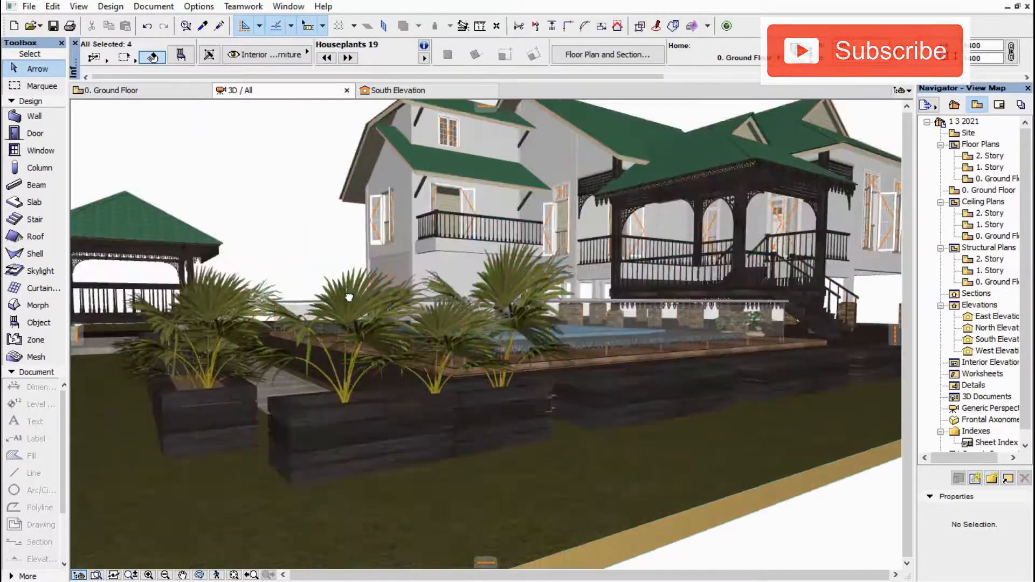
Copy the corner planter's three palms to the second planter in the row and mirror the copies
left_click(416, 482, "shift")
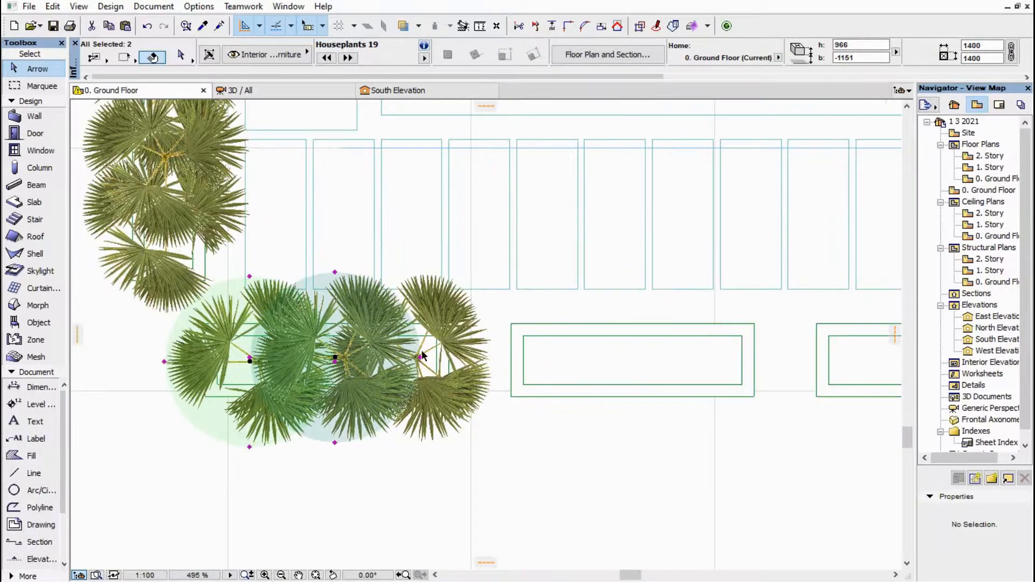
left_click(648, 359)
middle_click_drag(648, 360, 505, 362)
left_click(471, 355)
key("Escape")
right_click(535, 356)
mouse_move(705, 150)
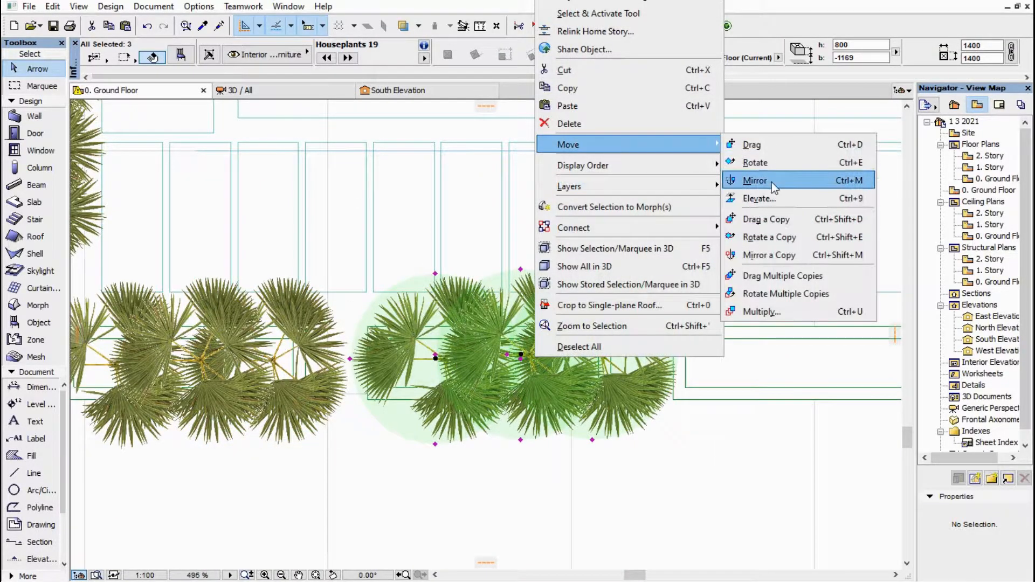
left_click(755, 180)
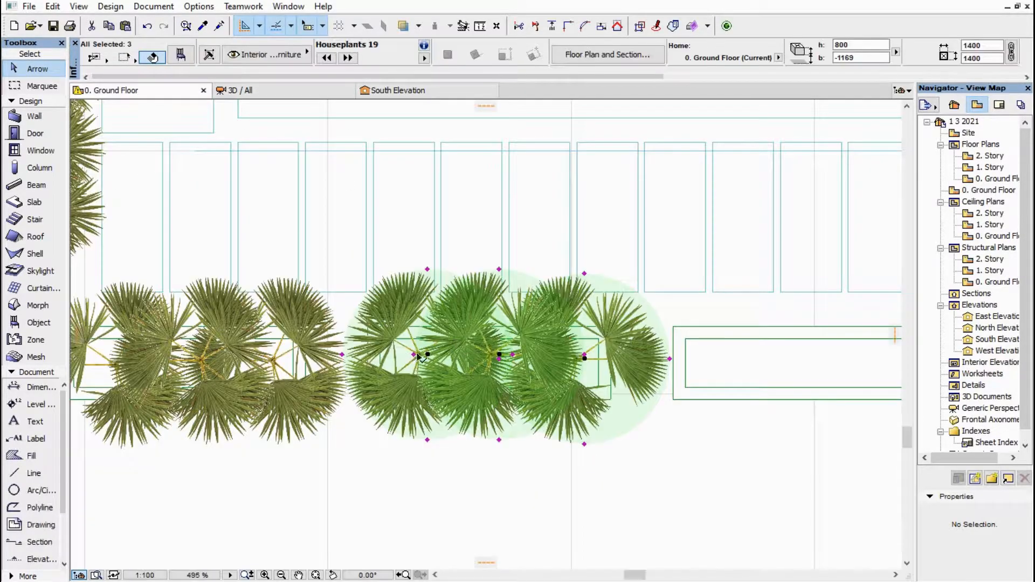
Copy palms one at a time into the third planter of the row and arrange them along it
left_click(312, 355)
left_click_drag(675, 367, 680, 367, "ctrl")
left_click(376, 348)
left_click_drag(373, 346, 597, 360, "ctrl")
left_click(448, 325)
left_click_drag(448, 325, 781, 366, "ctrl")
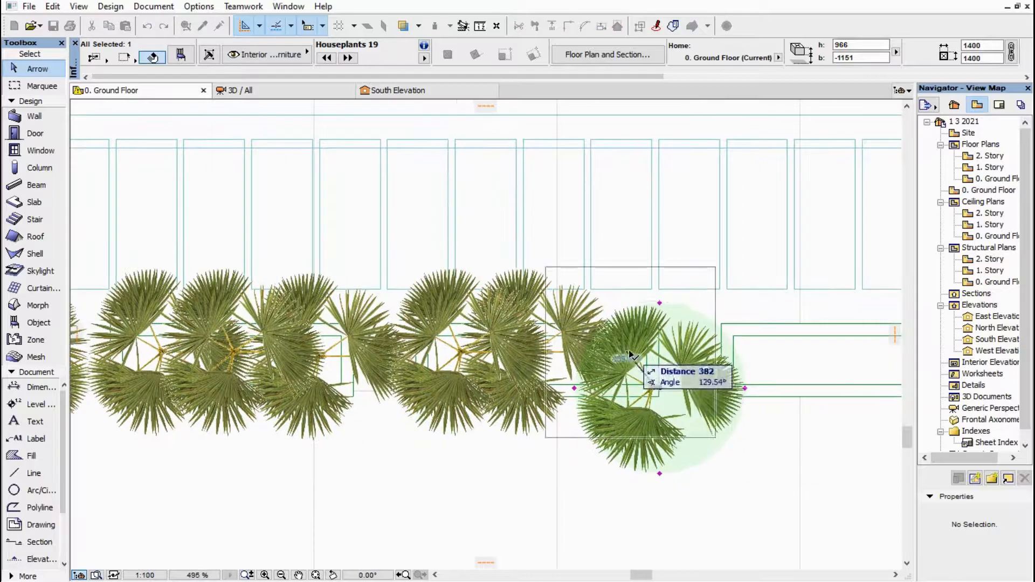
left_click_drag(682, 372, 630, 352, "ctrl")
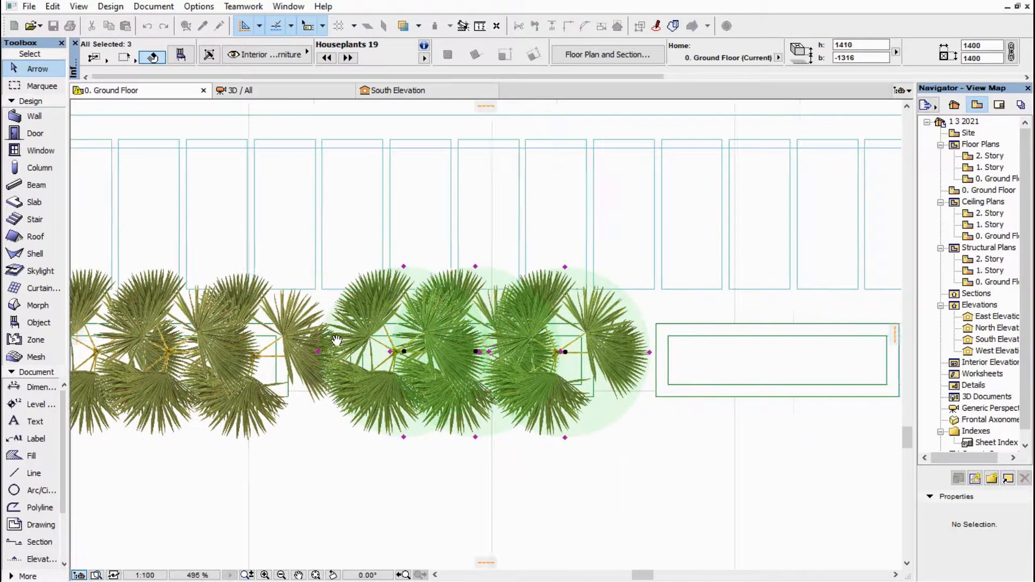
left_click_drag(162, 302, 498, 311)
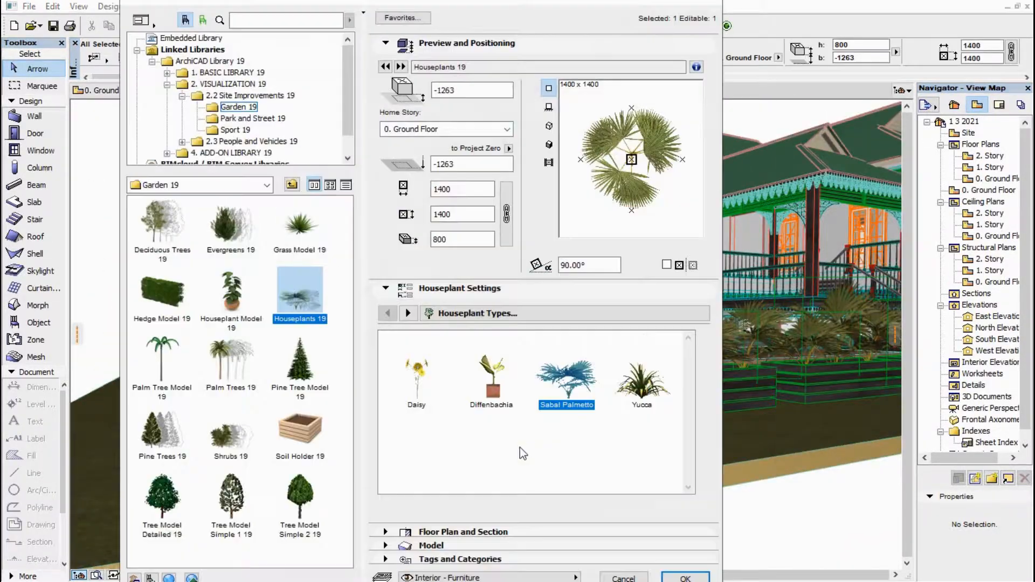
Open the selected Sabal Palmetto's full parameter list and expand its 3D representation options
left_click(489, 315)
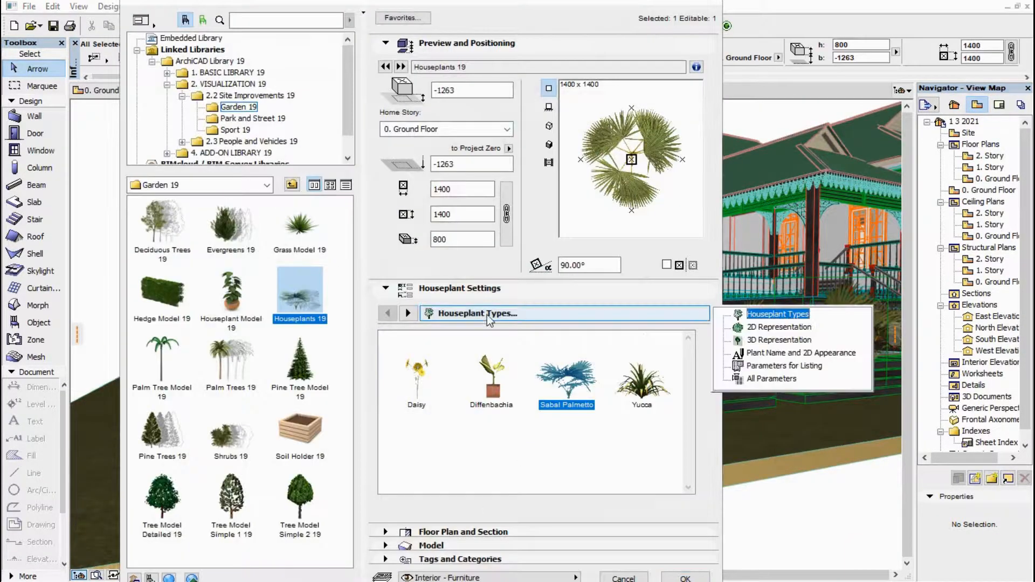
left_click(771, 379)
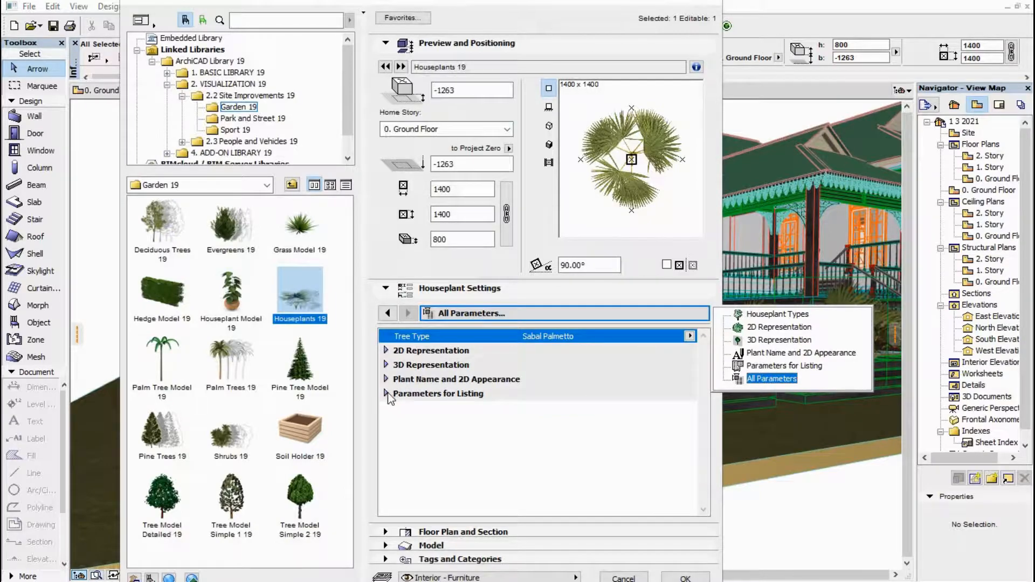
left_click(386, 365)
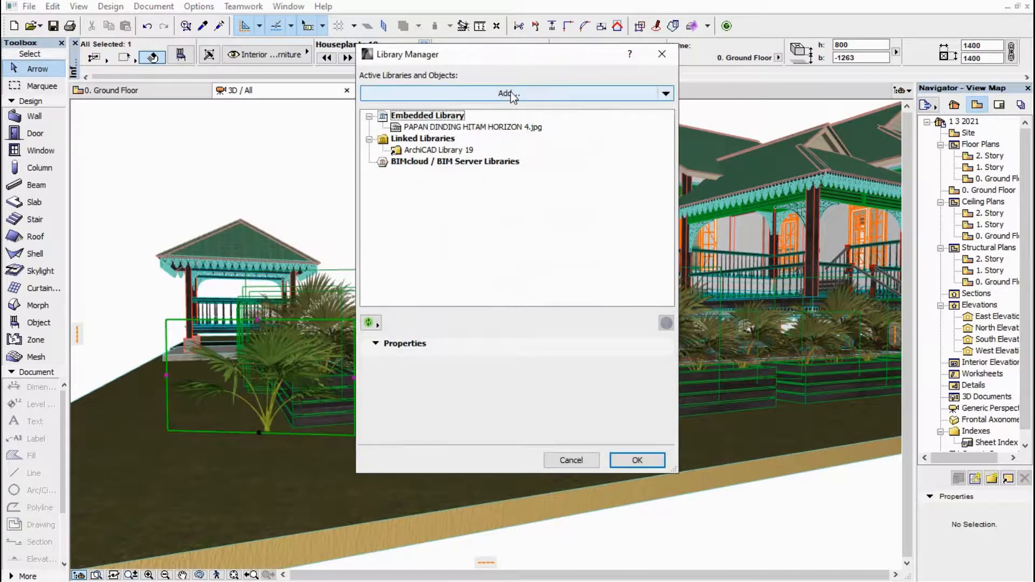
Browse from the Library Manager to the PNG file folder inside the Umah Kayu Texture folder
left_click(510, 92)
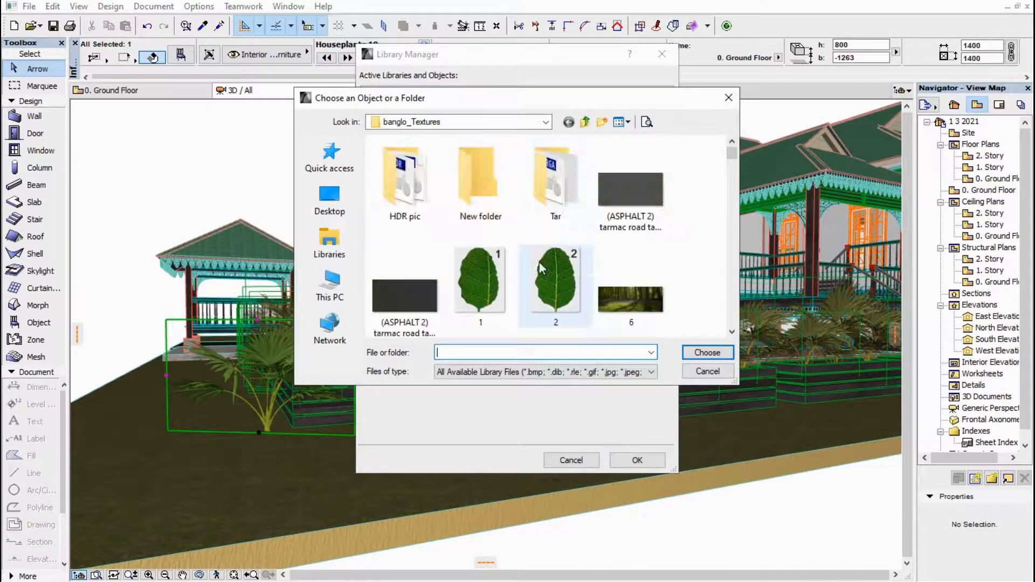
left_click(545, 123)
left_click(490, 183)
double_click(433, 168)
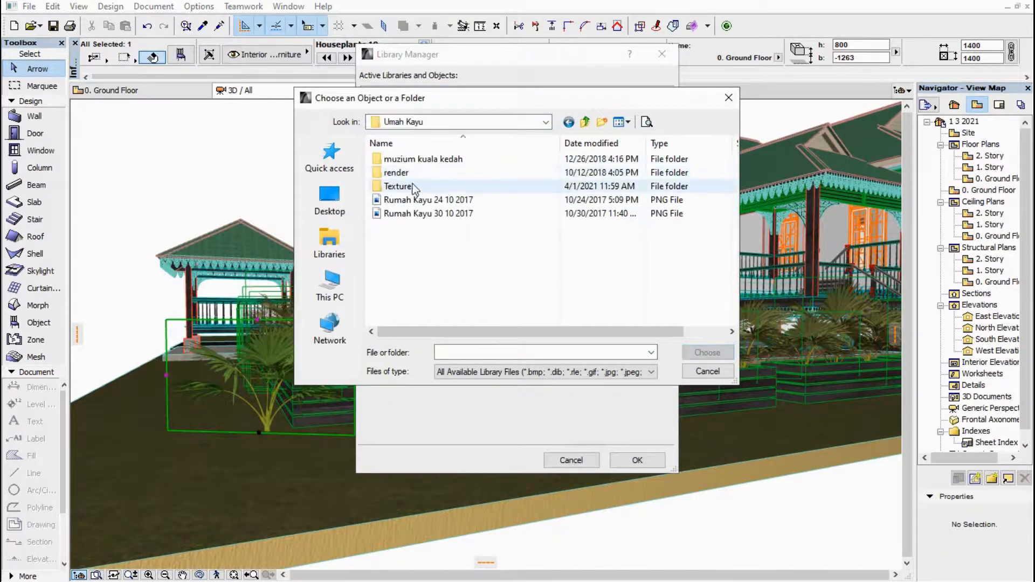
double_click(419, 173)
left_click(585, 122)
double_click(436, 188)
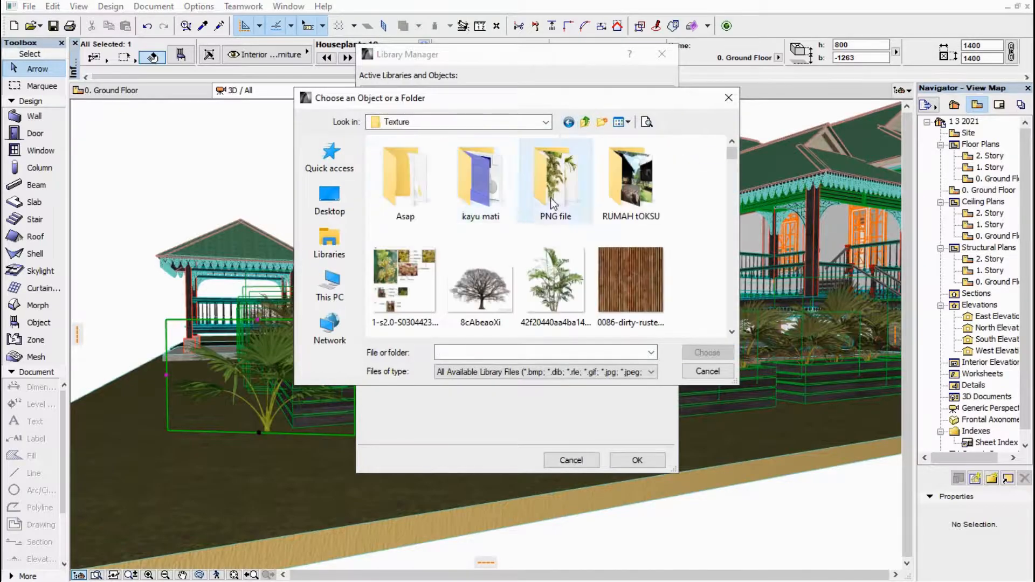
double_click(555, 198)
Add the pinang image to the Embedded Library and apply the library change
scroll(657, 222, "down", 10)
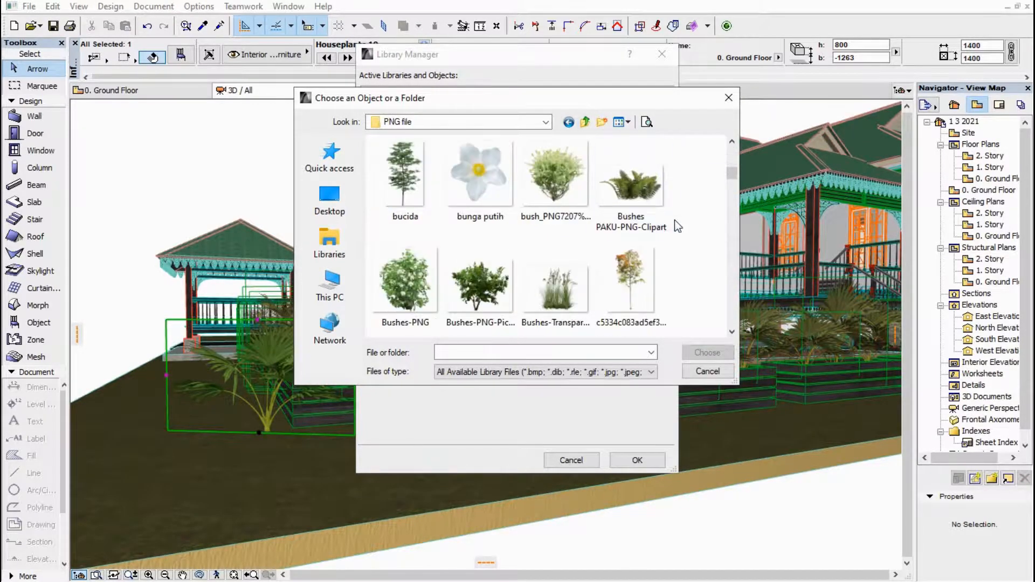
scroll(674, 227, "down", 10)
left_click(561, 186)
scroll(593, 227, "down", 4)
scroll(626, 249, "up", 1)
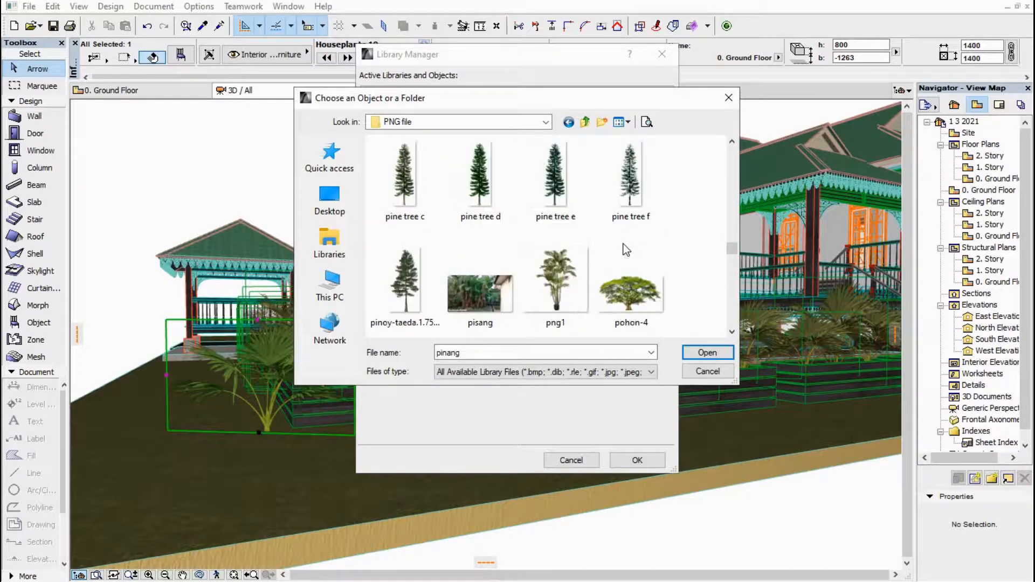
key("Return")
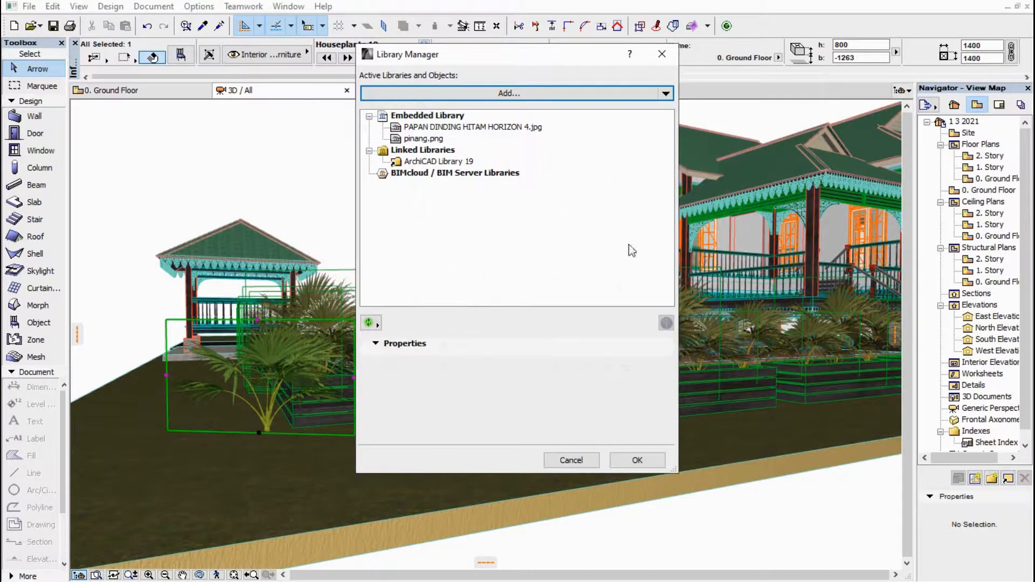
left_click(635, 461)
Assign pinang.png as the selected houseplant's custom 3D picture in side view and set its second plan dimension to 2100
left_click(478, 313)
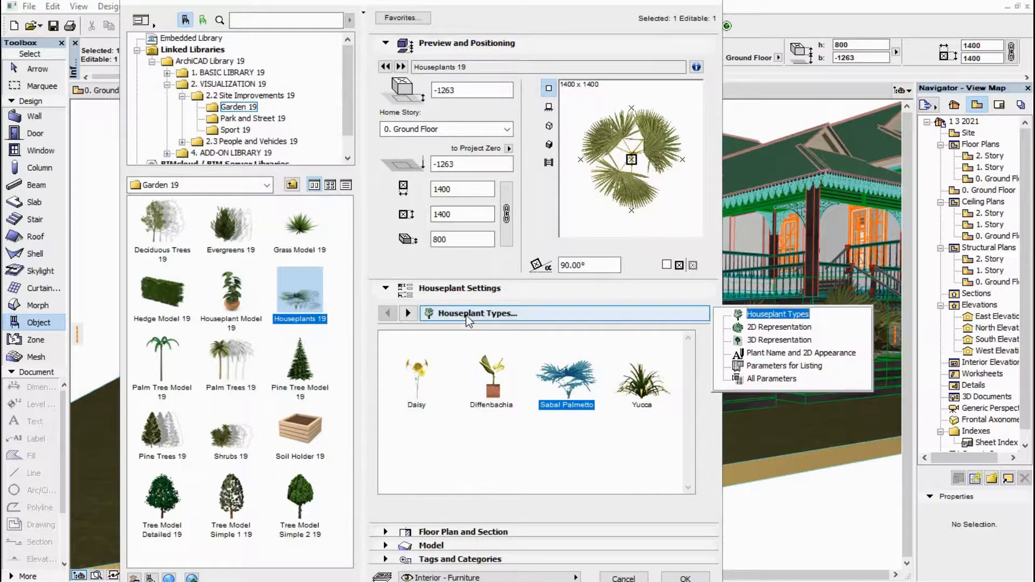
left_click(771, 379)
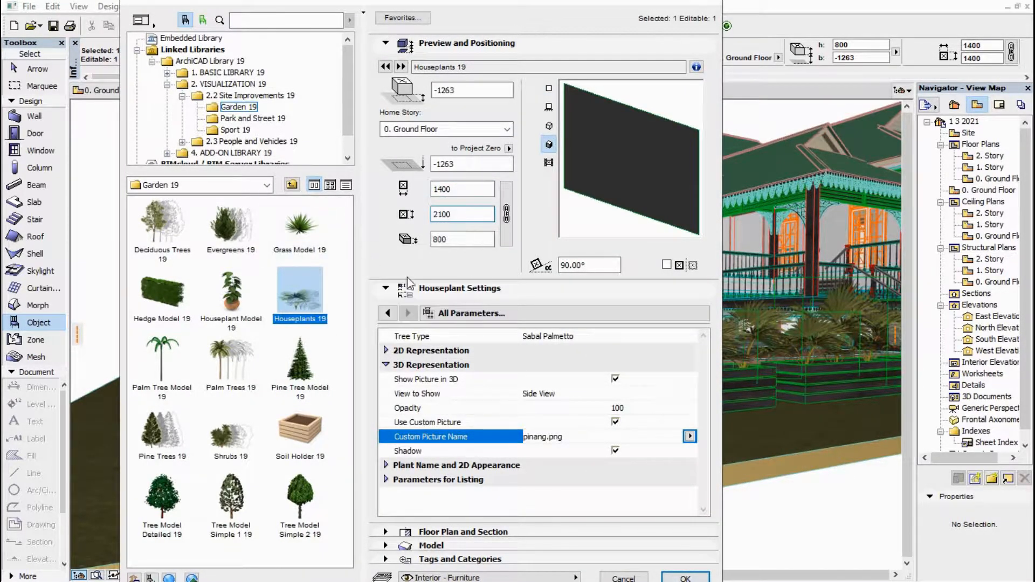
left_click(683, 577)
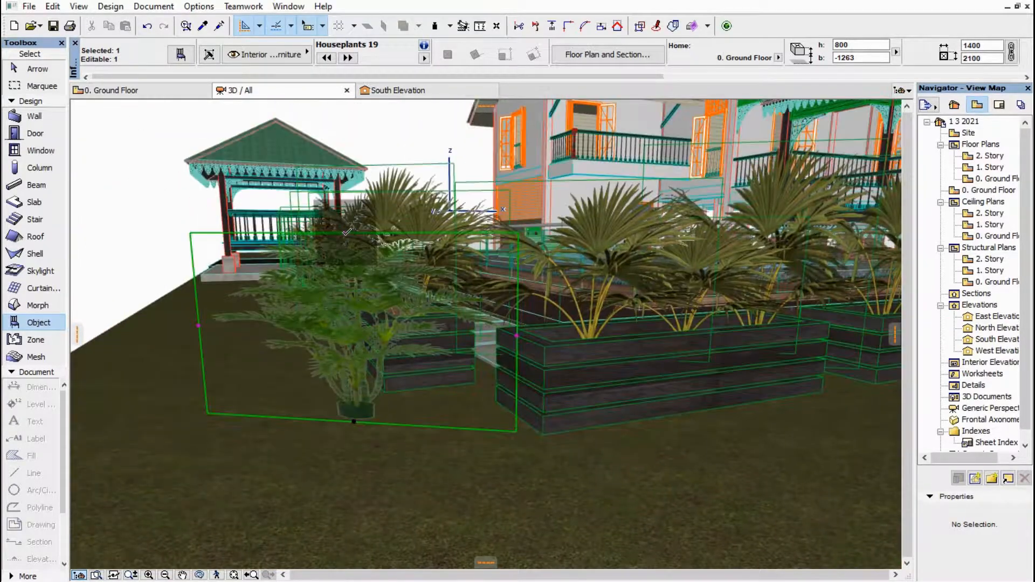
Resize the pinang plant to 1400 by 1400 with a height of 2100
left_click(347, 245)
left_click(353, 254)
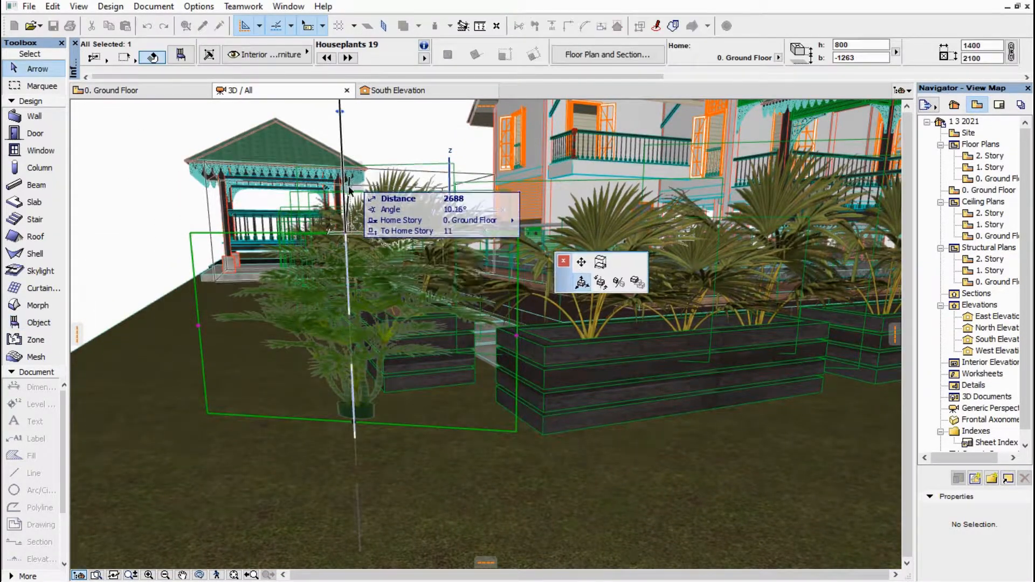
left_click(601, 262)
scroll(429, 307, "down", 2)
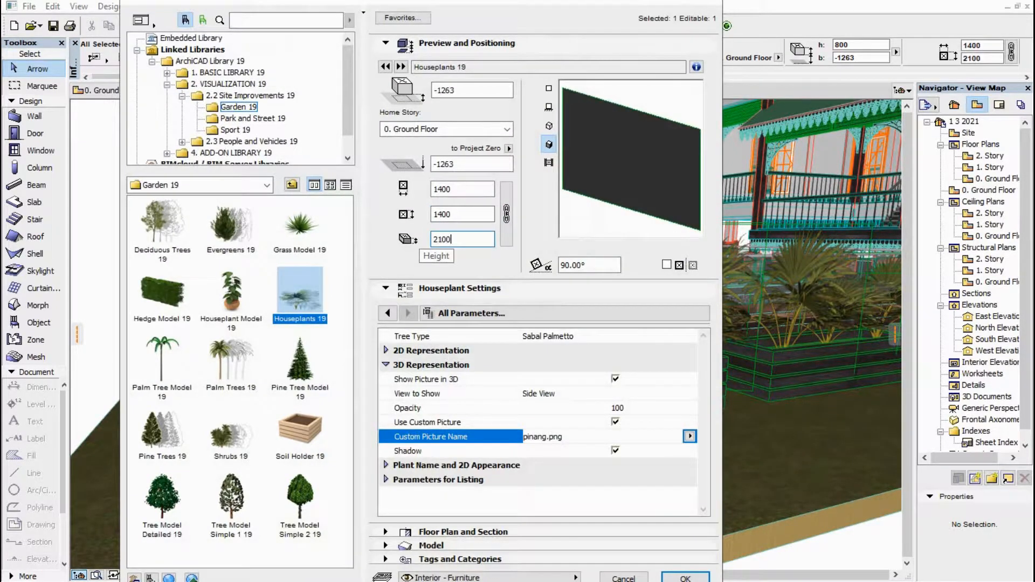
left_click(684, 578)
Scale the pinang plant proportionally to a height of 2500
middle_click_drag(162, 156, 180, 178, "shift")
right_click(180, 177)
left_click(207, 190)
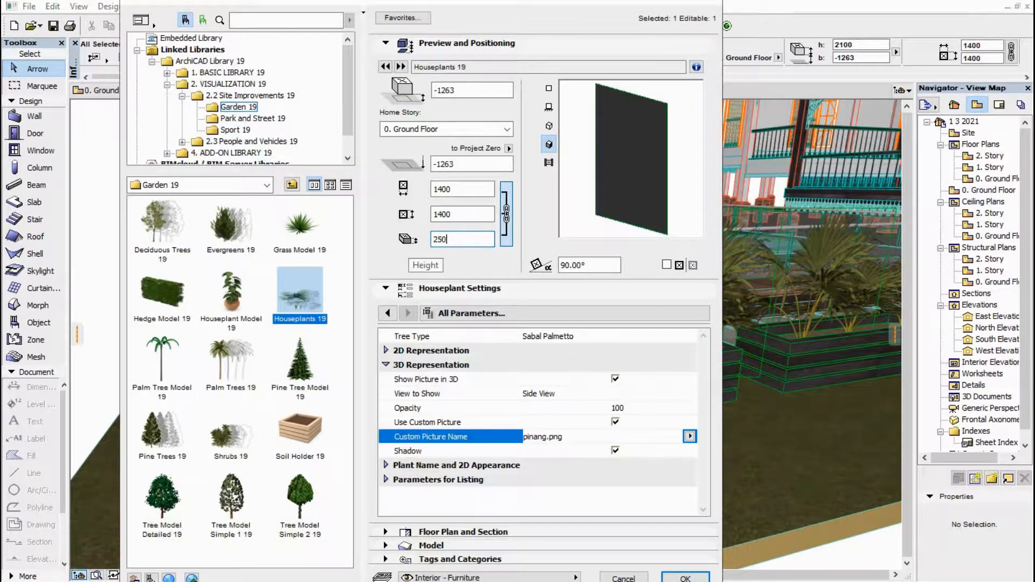
left_click(678, 578)
middle_click_drag(604, 301, 229, 118, "shift")
Stretch the pinang plant down to the garden ground in 3D, with a height of about 2408 and base elevation of about -1769
left_click(480, 413)
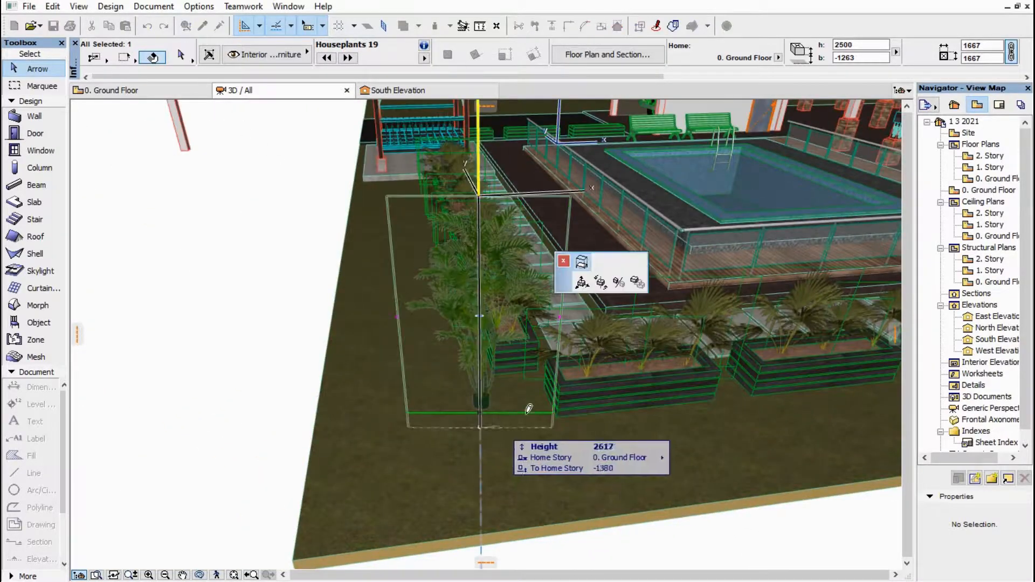
left_click(480, 430)
middle_click_drag(431, 458, 428, 399, "shift")
left_click(485, 423)
left_click(485, 444)
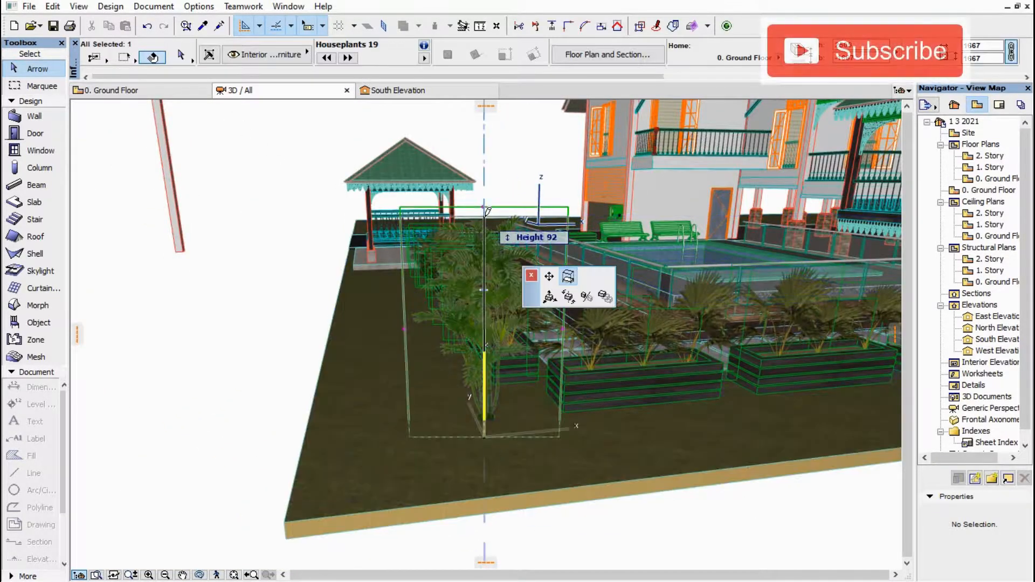
Move the pinang plant to the open ground outside the corner where the side and front planters meet
left_click(582, 285)
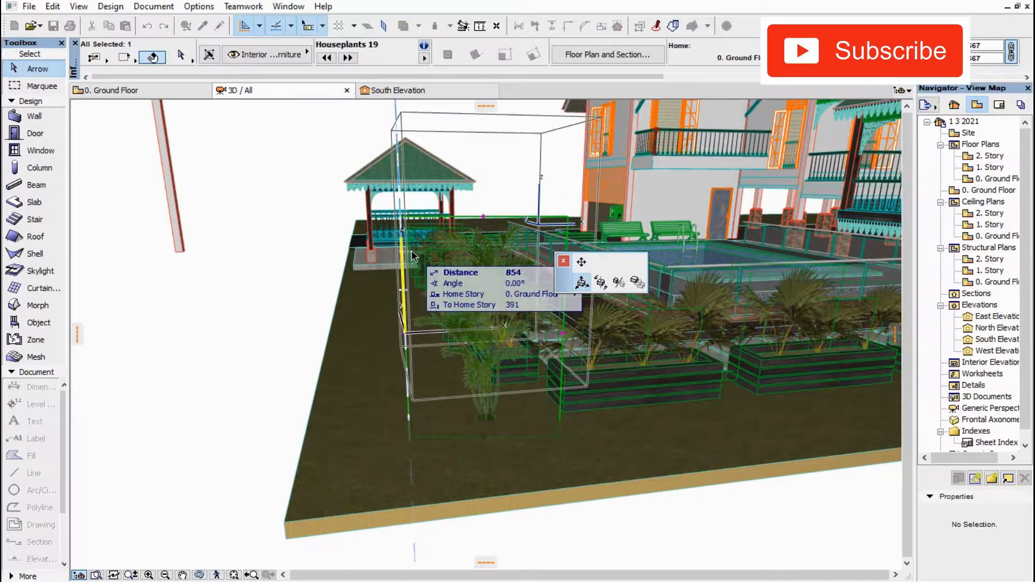
left_click(411, 250)
middle_click_drag(366, 156, 329, 205, "shift")
left_click(112, 91)
left_click_drag(371, 501, 458, 425)
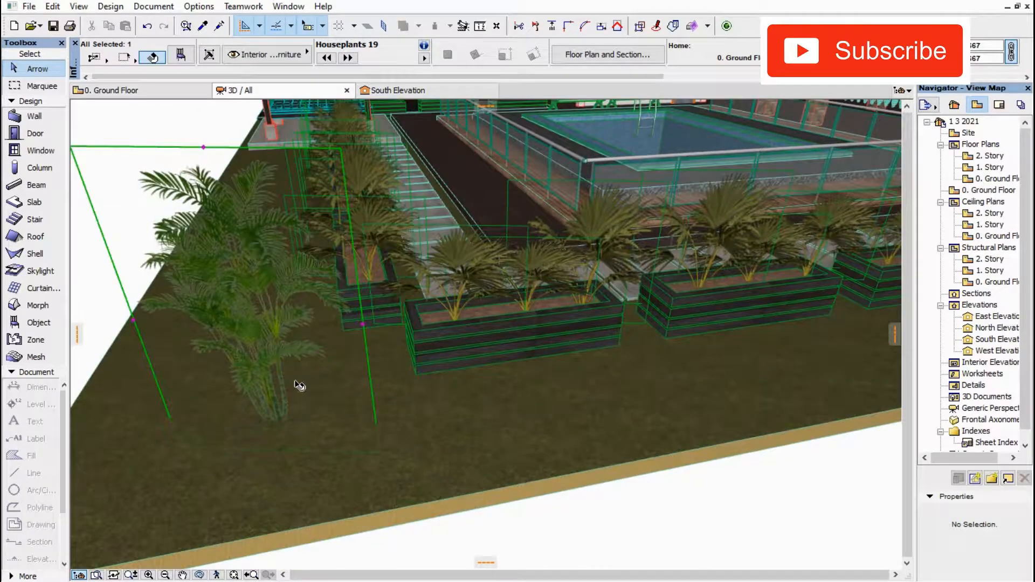
Copy the pinang plant at intervals along the outer side of the front planter row
left_click(300, 388)
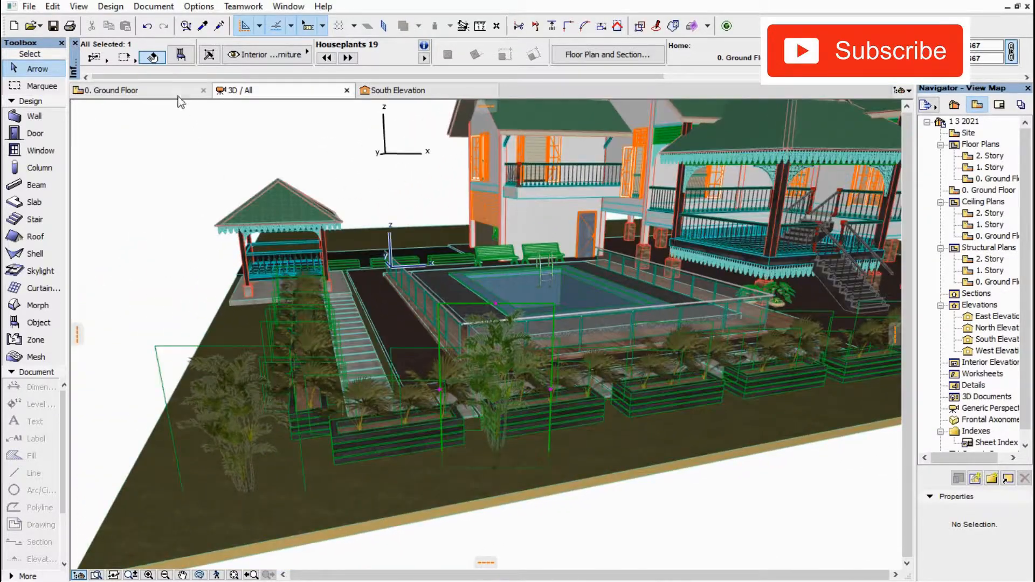
left_click(178, 91)
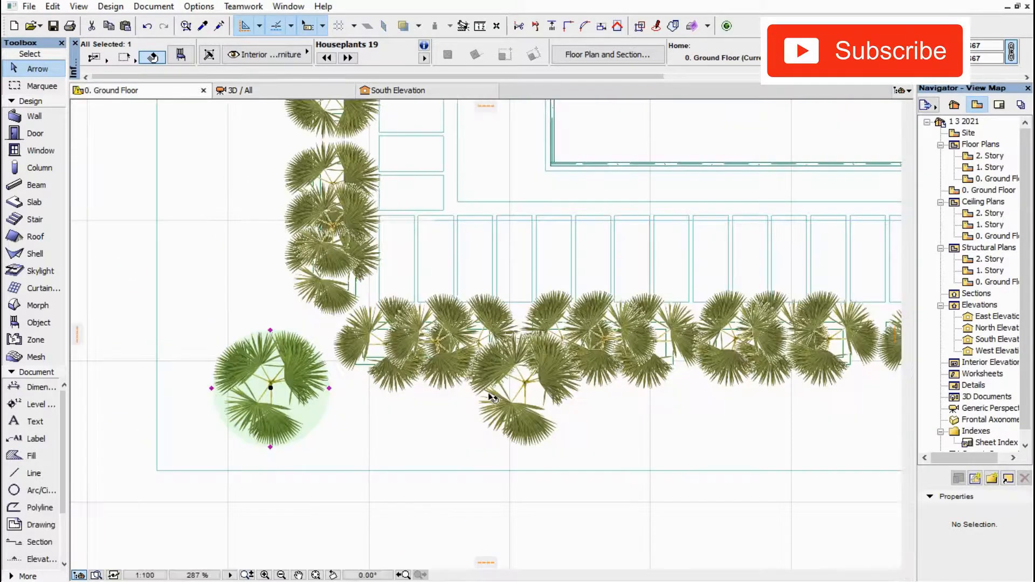
middle_click_drag(508, 436, 364, 435)
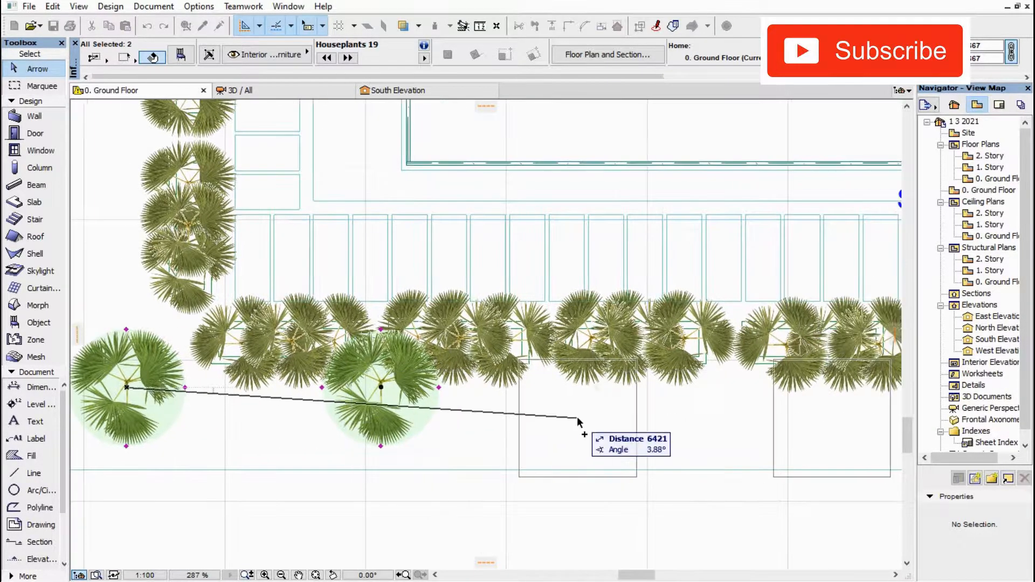
left_click(533, 389)
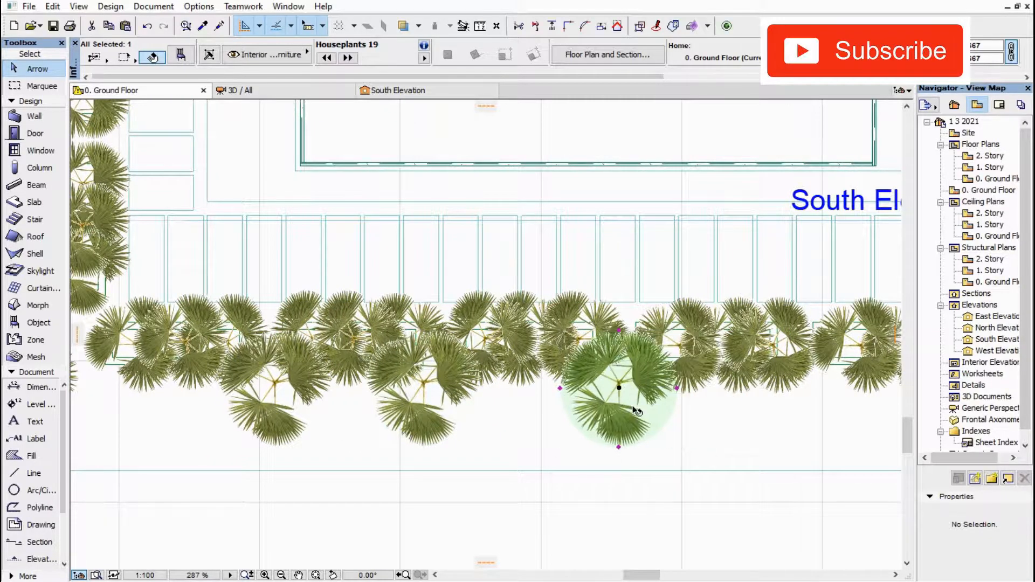
middle_click_drag(636, 411, 436, 426)
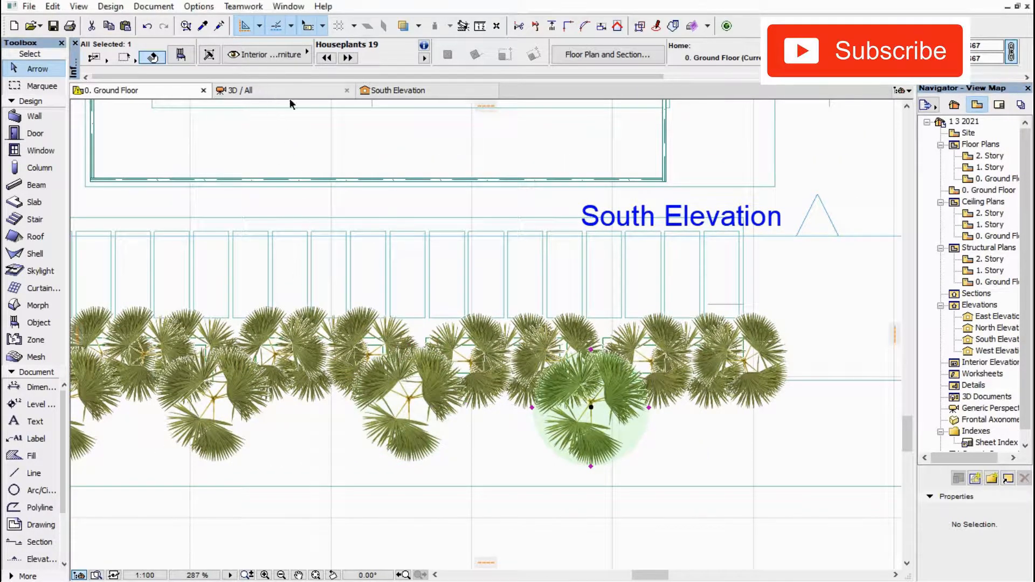
left_click(243, 90)
middle_click_drag(490, 355, 557, 421, "shift")
key("F2")
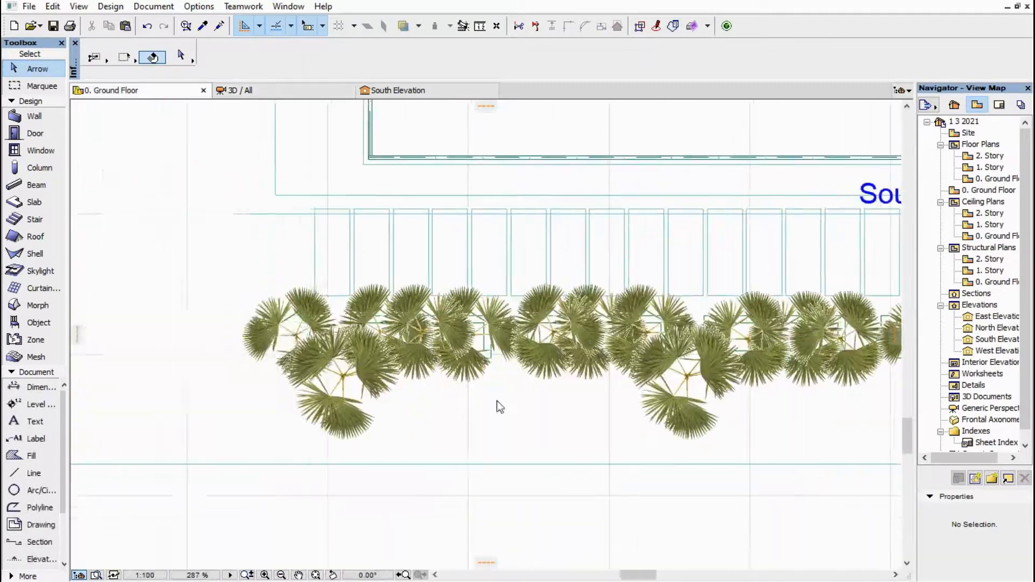
Copy the corner pinang plant straight along the outer side of the side planters toward the gazebo
scroll(397, 426, "up", 1)
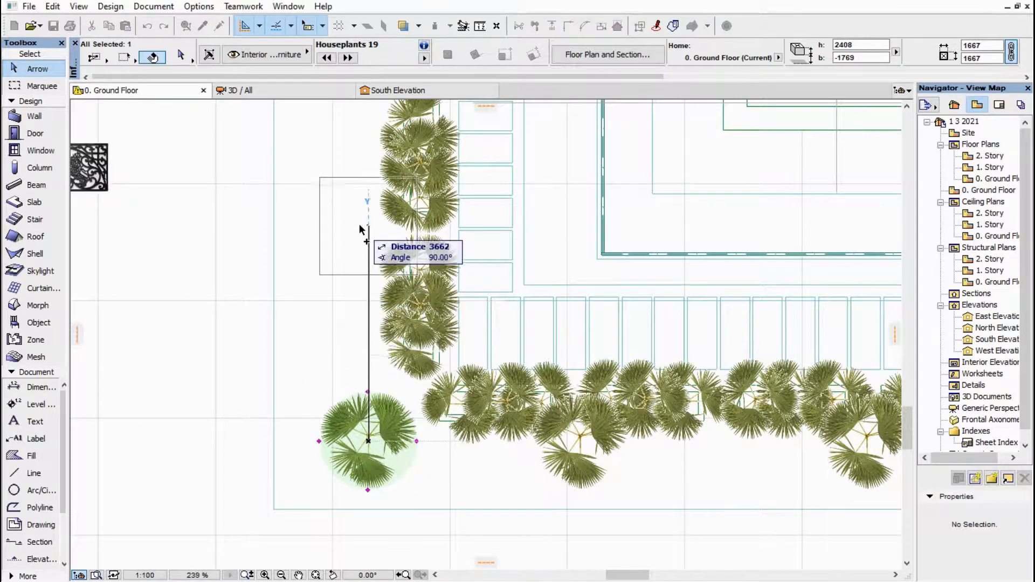
left_click(359, 229)
middle_click_drag(359, 229, 416, 465)
left_click(405, 195)
key("F3")
middle_click_drag(517, 372, 447, 401, "shift")
key("ctrl+a")
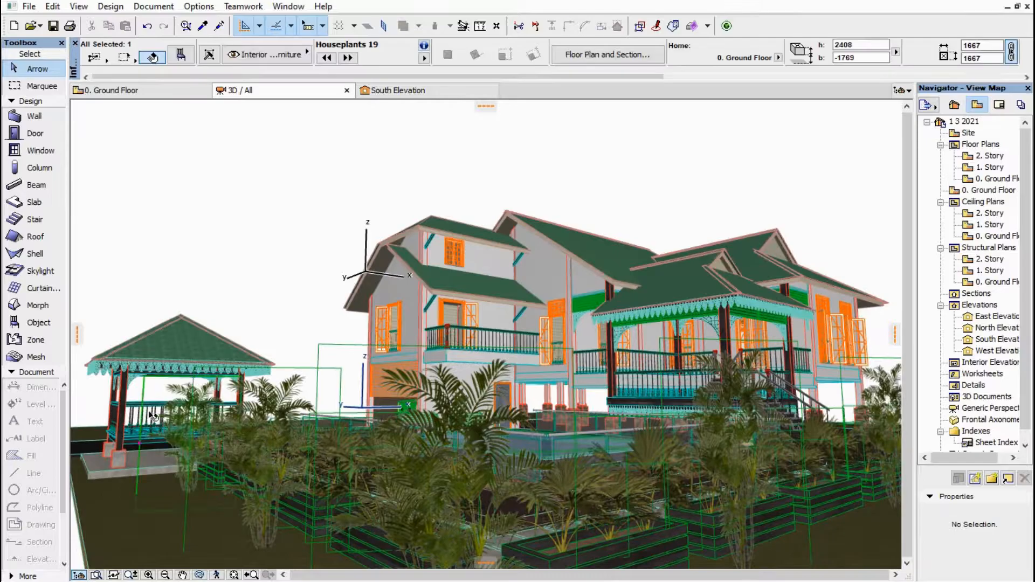
Examine the pinang plants around the pool, gazebo and house in 3D from several distances and angles
scroll(442, 385, "up", 2)
middle_click_drag(566, 388, 652, 437)
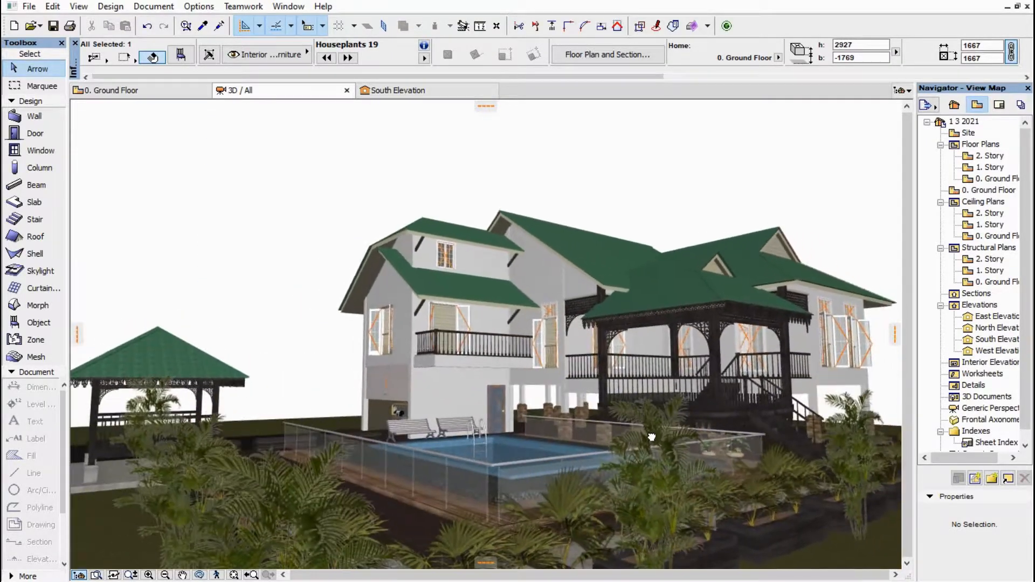
scroll(532, 446, "up", 2)
middle_click_drag(532, 446, 629, 495)
scroll(630, 494, "down", 3)
middle_click_drag(566, 485, 482, 477, "shift")
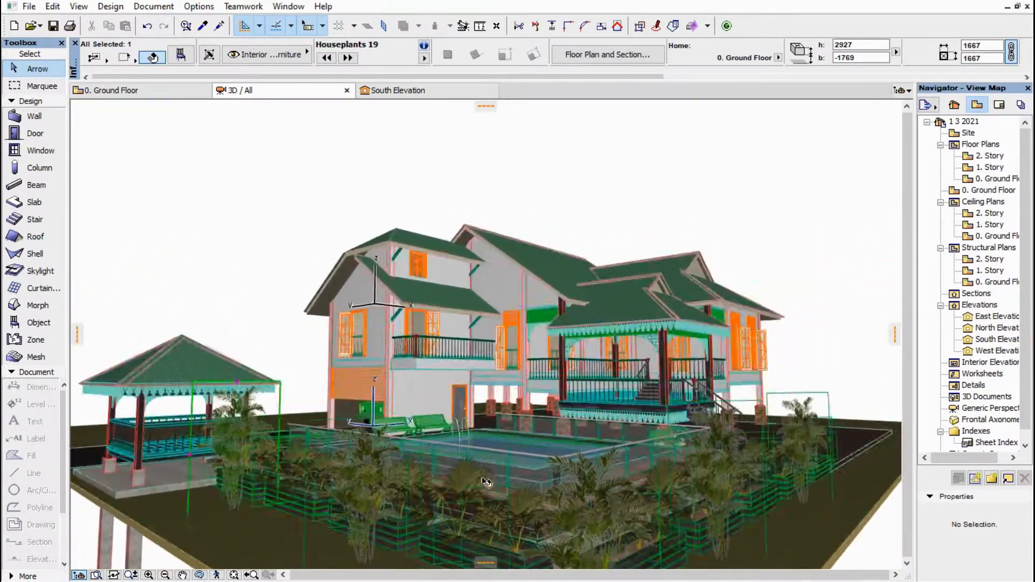
scroll(476, 468, "up", 2)
key("F2")
key("F3")
scroll(198, 528, "up", 2)
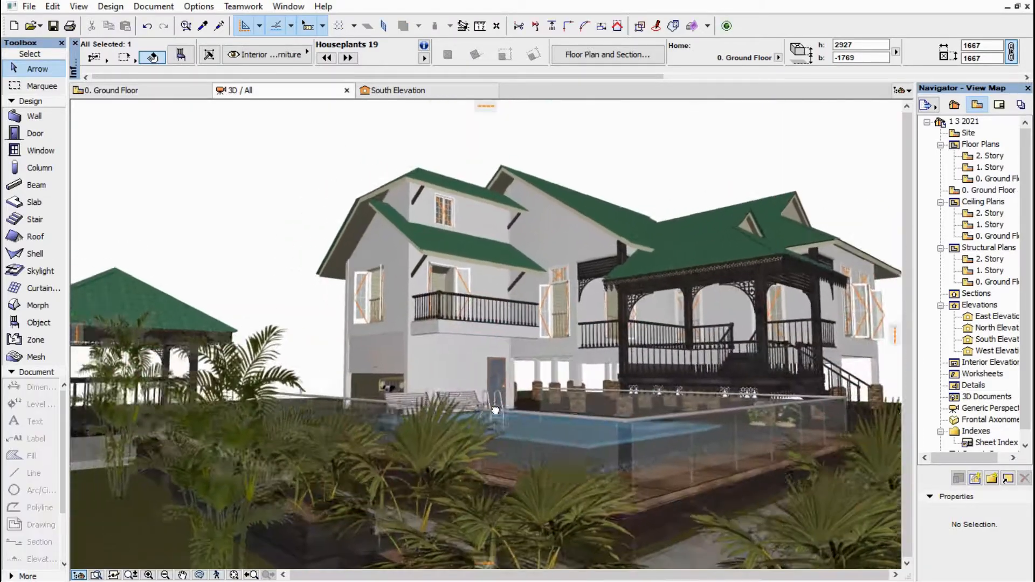
middle_click_drag(237, 518, 198, 529)
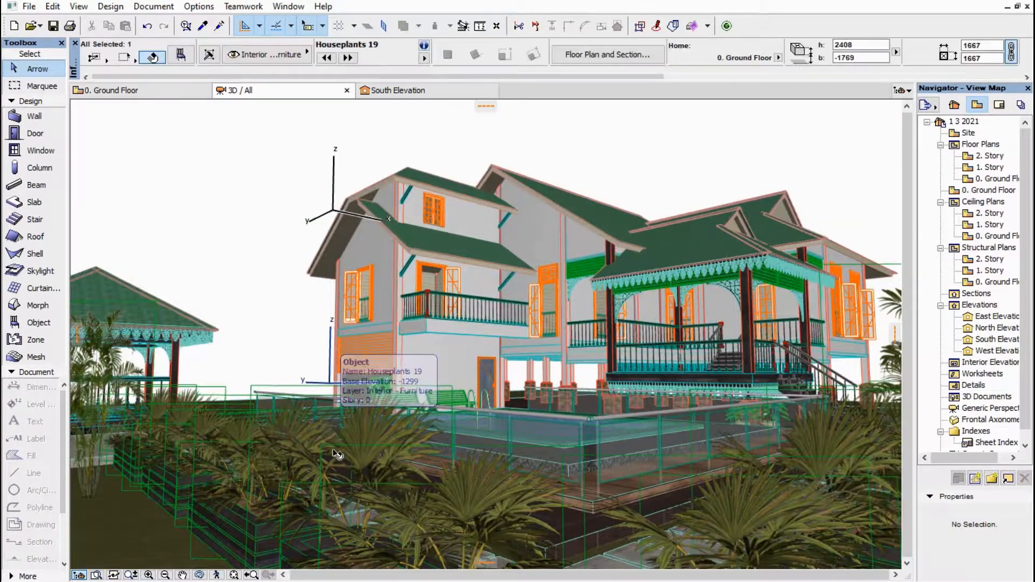
Delete the pinang plants that stand in front of the corner and front planters
left_click(293, 393)
middle_click_drag(431, 394, 453, 383, "shift")
left_click(135, 95)
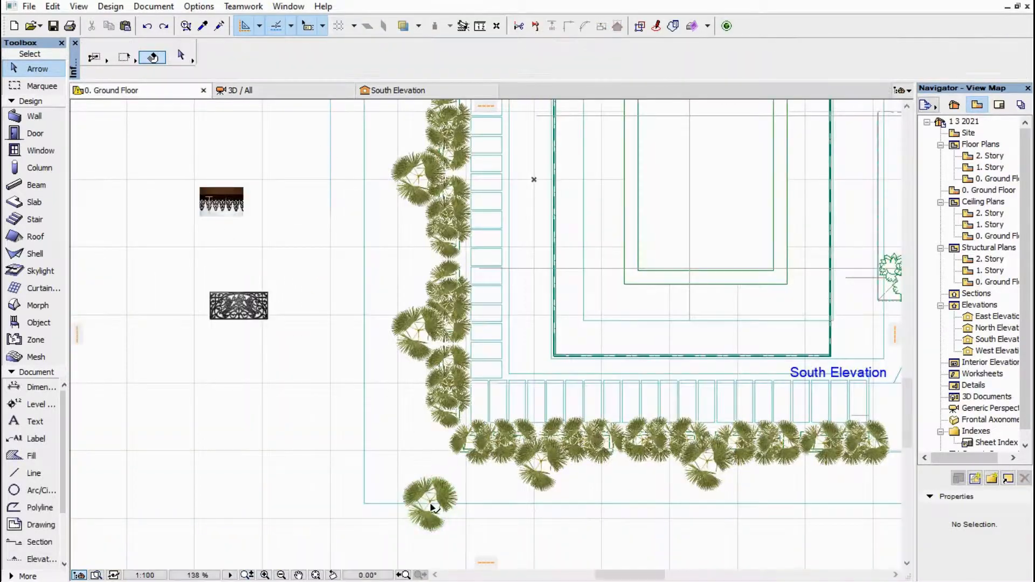
key("F3")
middle_click_drag(550, 443, 698, 519, "shift")
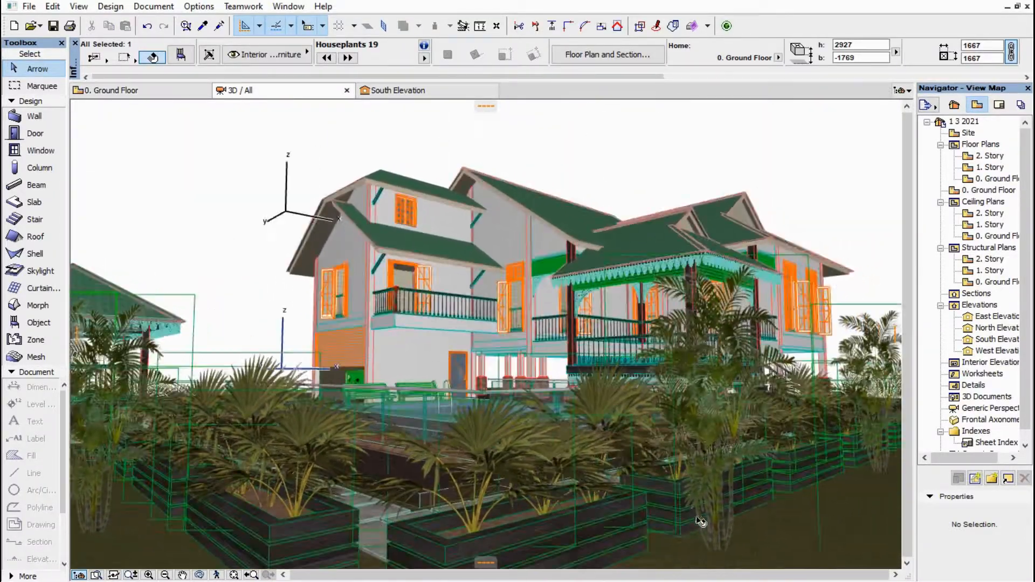
key("Delete")
middle_click_drag(550, 469, 673, 445)
left_click(280, 522)
key("Delete")
middle_click_drag(281, 522, 347, 543)
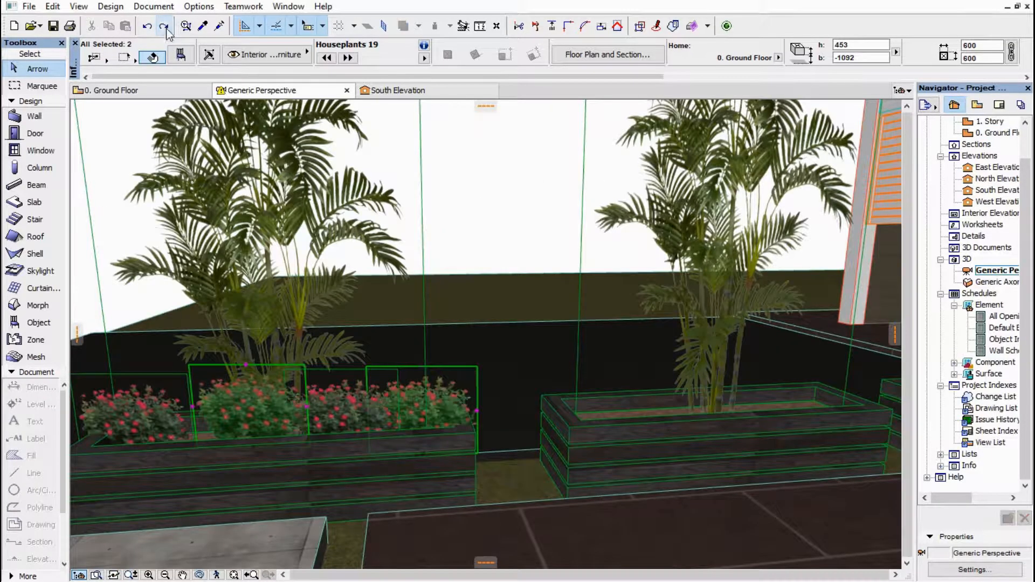
Redo the undone rose planting and assign 580b585b2edbce24c47b262d.png as the custom picture of three roses in the planters
left_click(166, 29)
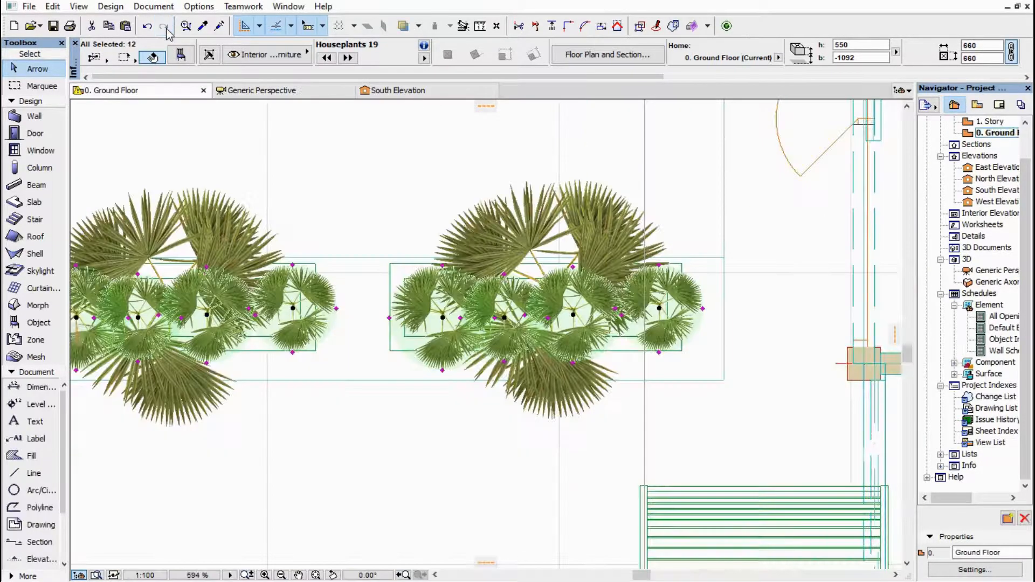
left_click(261, 91)
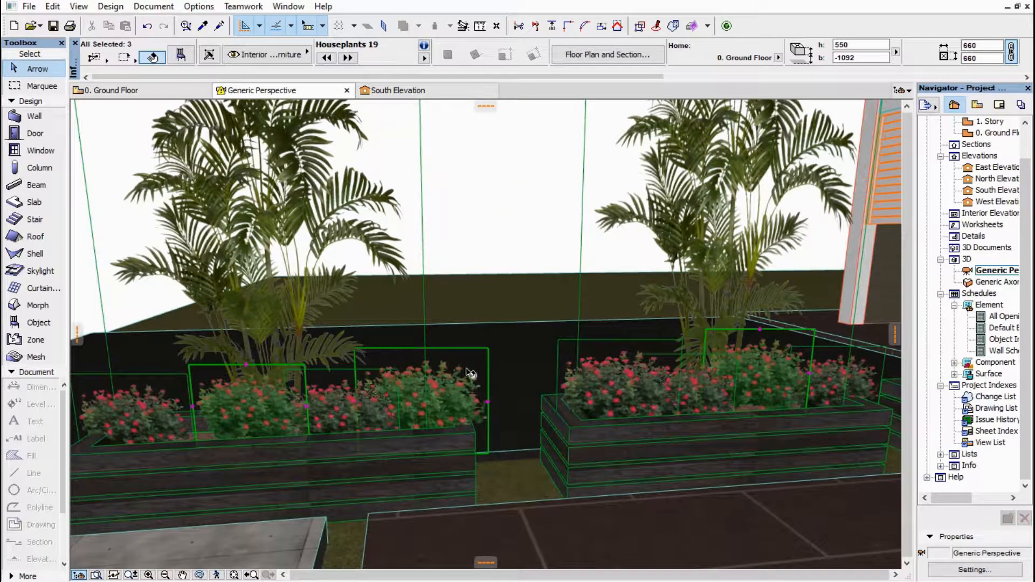
right_click(464, 376)
left_click(499, 50)
left_click(454, 315)
left_click(770, 379)
left_click(689, 436)
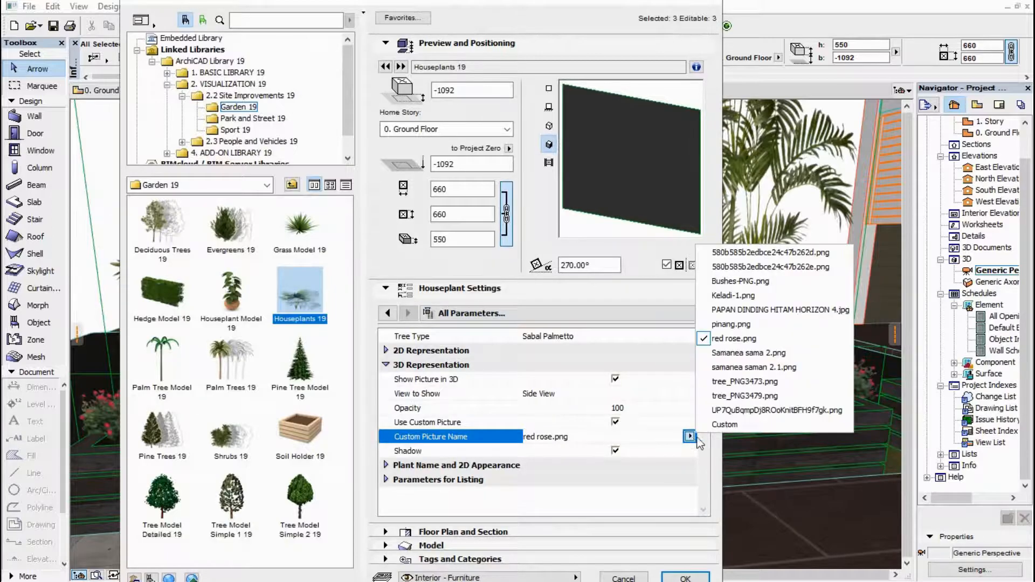
left_click(755, 259)
left_click(684, 577)
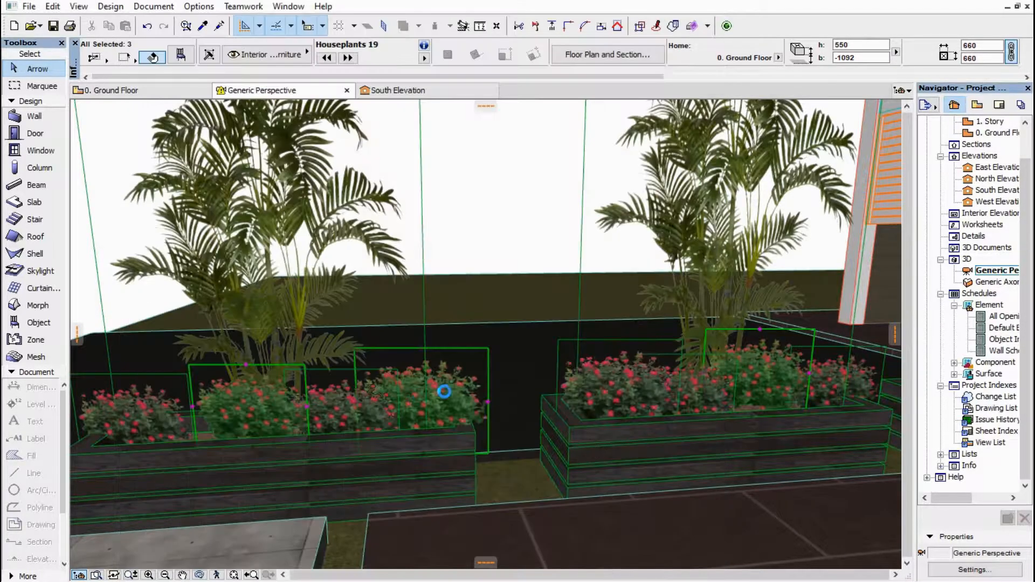
middle_click_drag(497, 399, 479, 374, "shift")
Copy a red rose plant from the planter to the ground outside the corner between the side and front planters
scroll(479, 374, "down", 5)
middle_click_drag(485, 410, 555, 515, "shift")
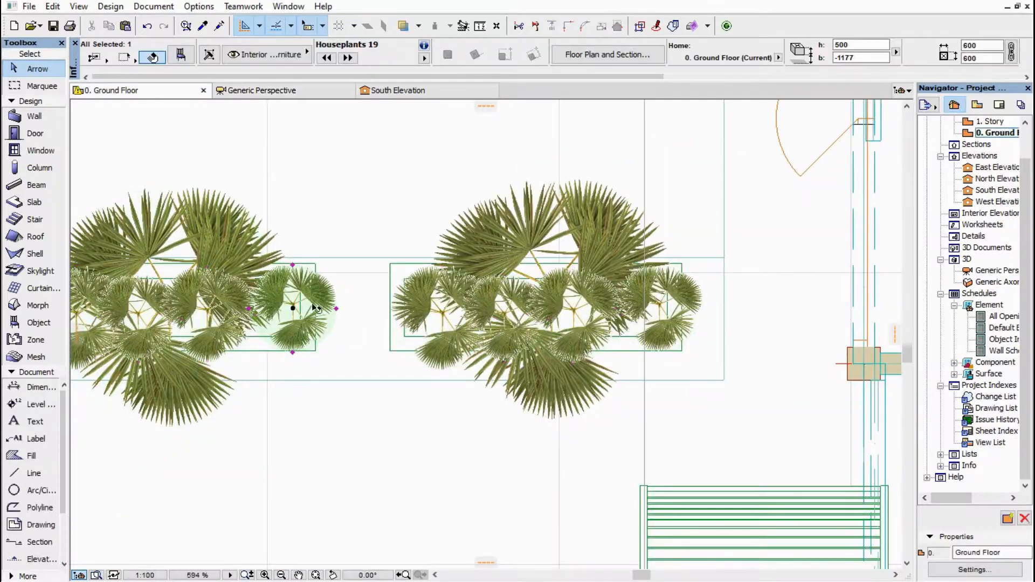
scroll(294, 426, "up", 6)
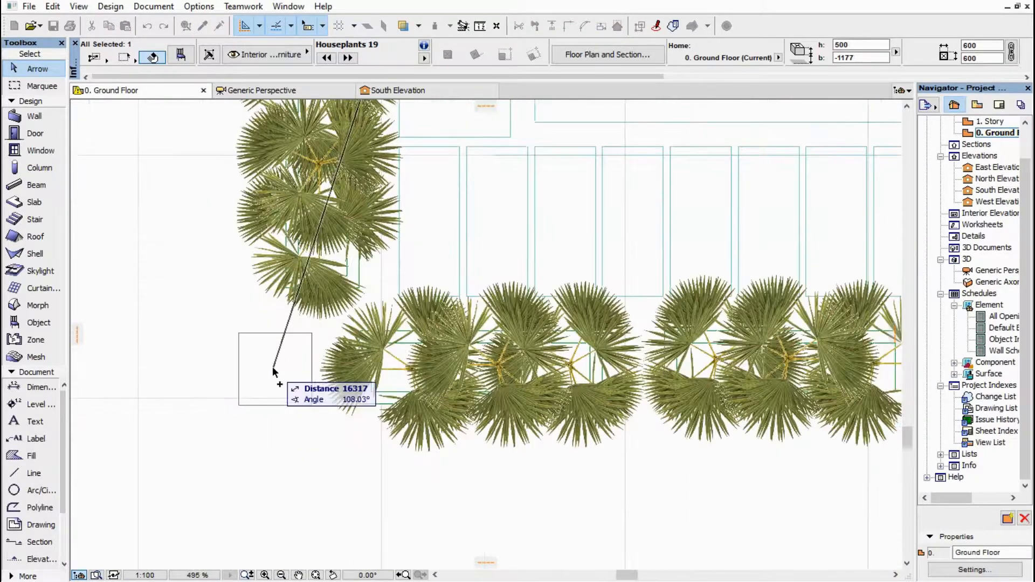
left_click(253, 387)
key("F3")
middle_click_drag(388, 431, 407, 432, "shift")
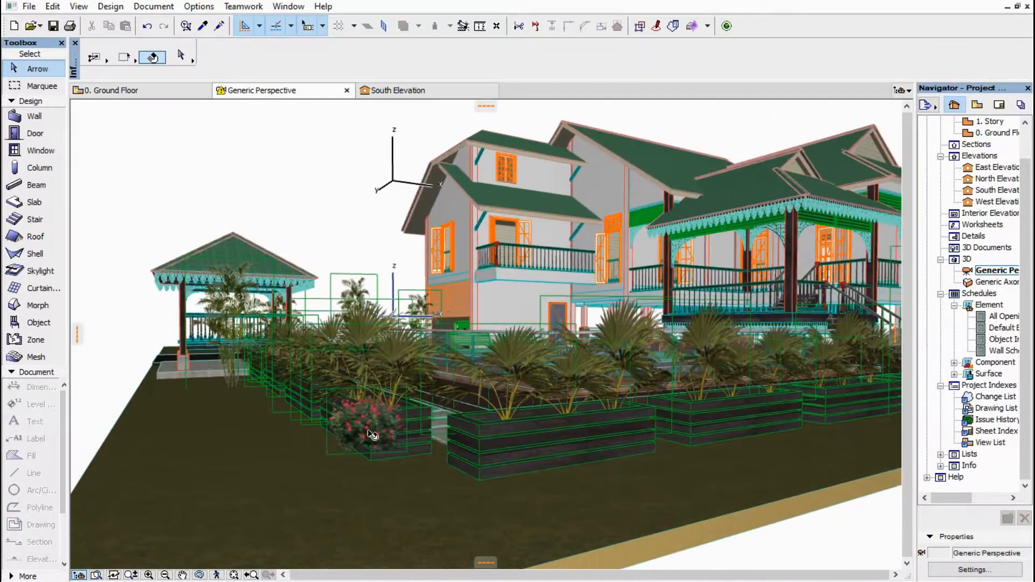
Lower the copied rose plant onto the garden ground at a base elevation of -1569
left_click(369, 431)
left_click(367, 452)
left_click(390, 479)
middle_click_drag(431, 302, 459, 291, "shift")
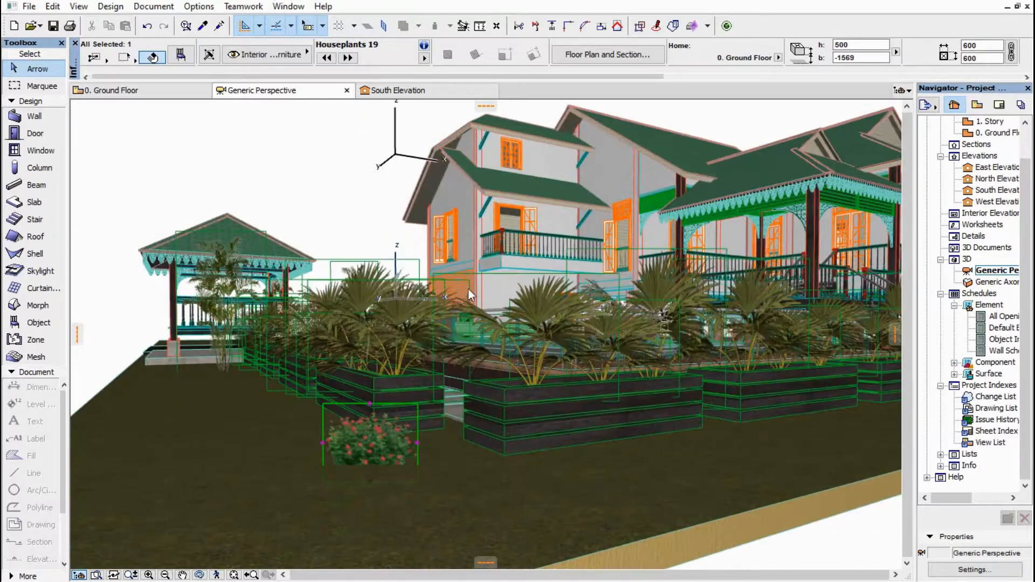
Give the rose the 580b585b2edbce24c47b262d.png picture at 720 by 720 and move it closer to the corner planter
key("ctrl+t")
left_click(685, 577)
left_click(141, 91)
left_click(254, 374)
left_click(285, 377)
key("F3")
Enlarge the yellow rose's plan dimensions to 840 by 840
middle_click_drag(284, 379, 323, 394, "shift")
right_click(404, 414)
left_click(449, 92)
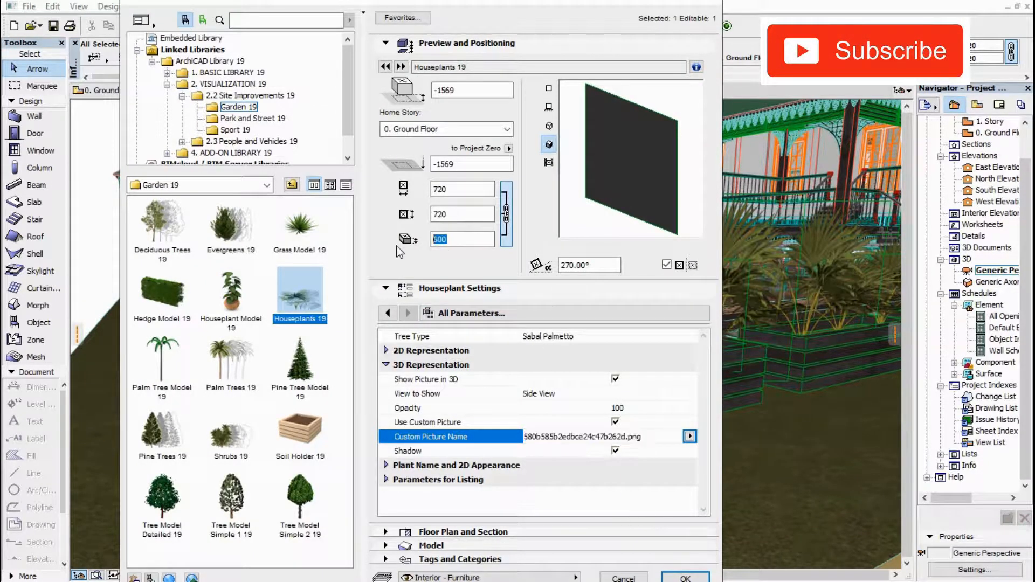
left_click(668, 578)
Examine the enlarged yellow rose against the corner planters, gazebo and pool area in 3D
middle_click_drag(442, 474, 402, 446, "shift")
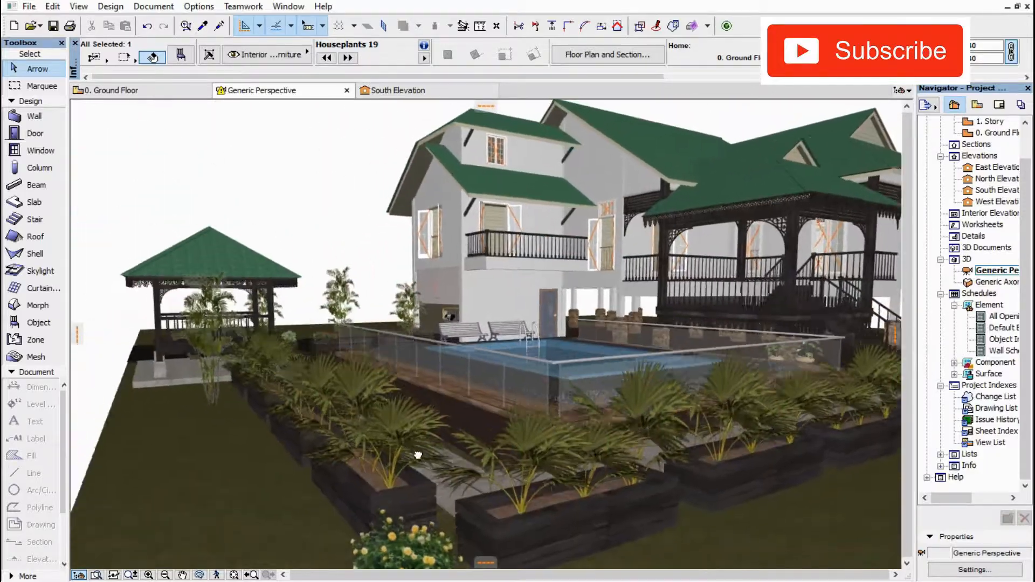
scroll(329, 313, "up", 8)
scroll(328, 311, "up", 3)
scroll(451, 381, "down", 8)
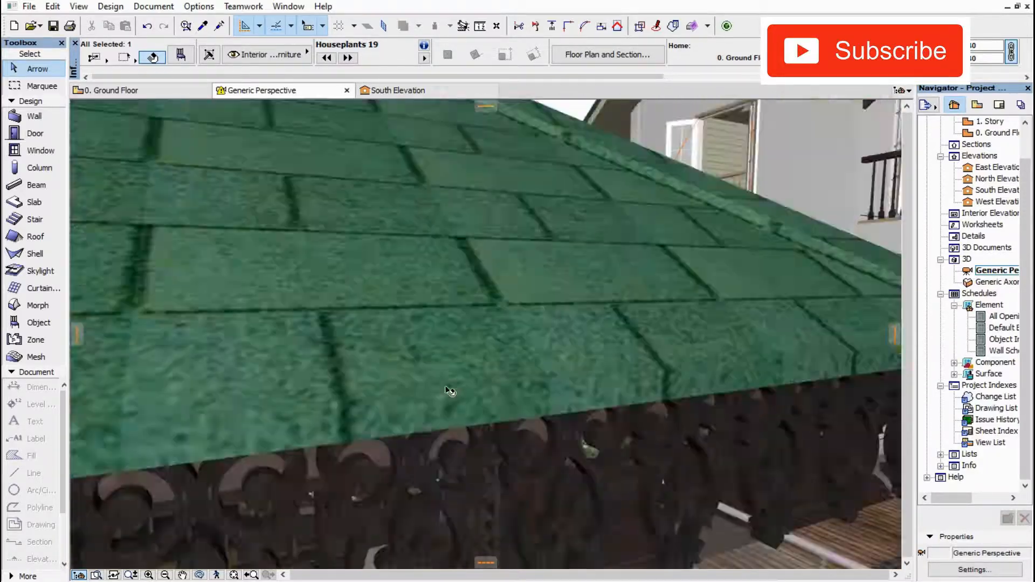
scroll(451, 381, "up", 3)
middle_click_drag(451, 382, 324, 344, "shift")
scroll(409, 399, "down", 8)
middle_click_drag(409, 400, 394, 356, "shift")
Copy the yellow rose around the outer planter corner and set the selected rose's height to 650
left_click(144, 92)
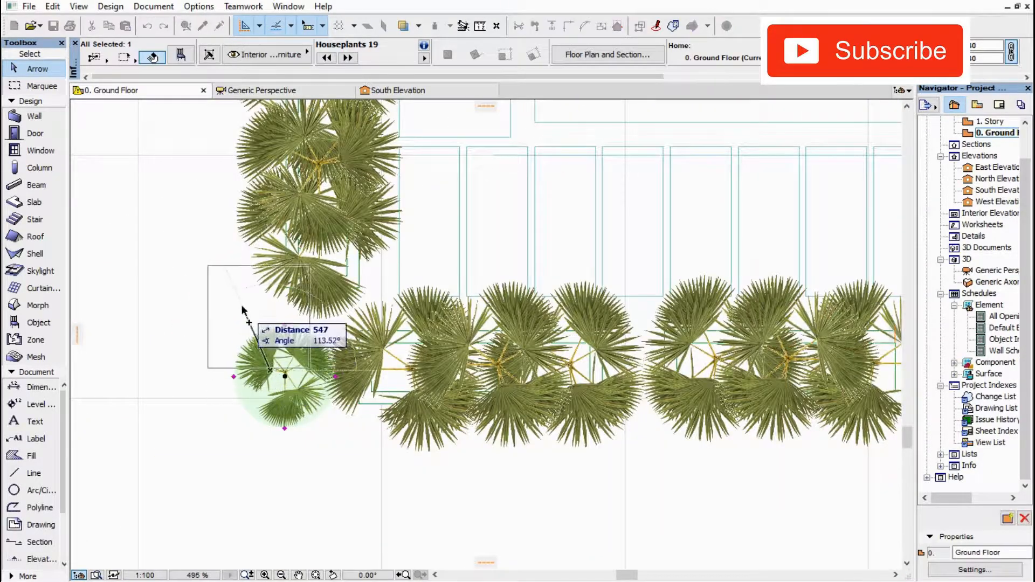
left_click(378, 409)
left_click(284, 92)
scroll(463, 455, "up", 4)
middle_click_drag(464, 455, 394, 438)
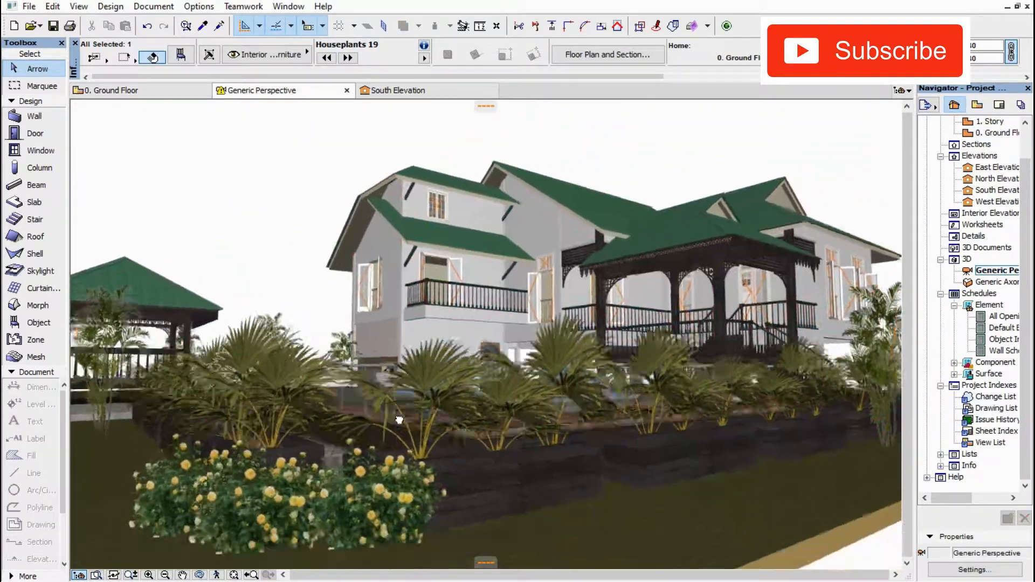
key("ctrl+t")
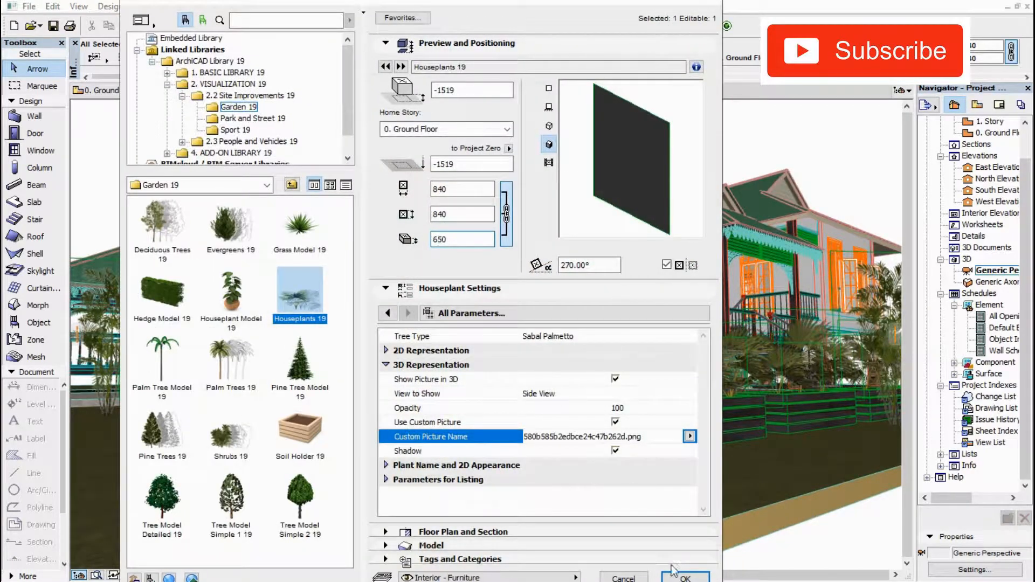
left_click(685, 577)
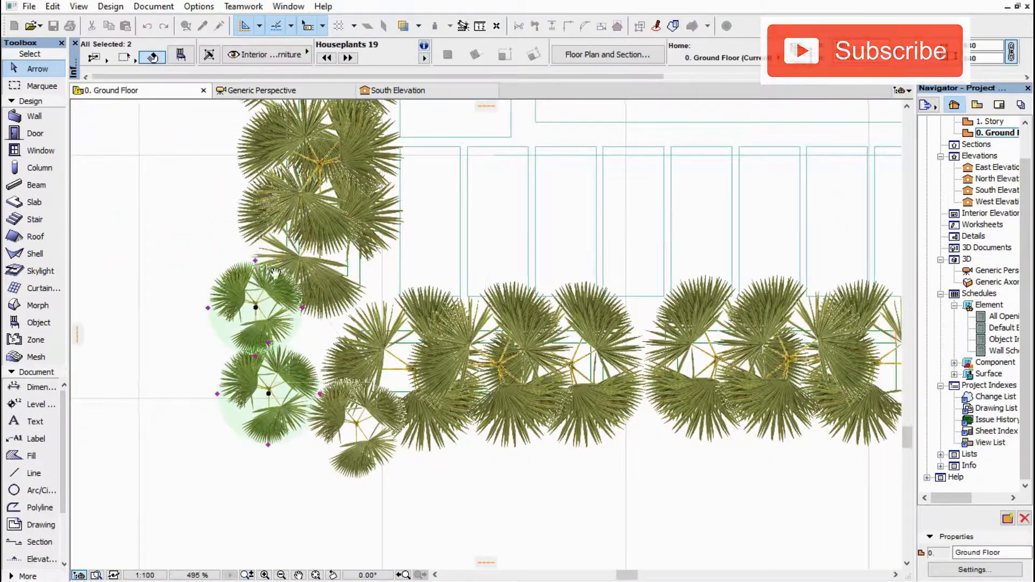
Lower the height of the 1400 by 1400 Sabal Palmetto in the planter nearest the pool walkway
middle_click_drag(256, 230, 380, 482)
scroll(380, 483, "down", 3)
middle_click_drag(330, 201, 447, 337)
scroll(445, 339, "down", 3)
left_click(443, 358)
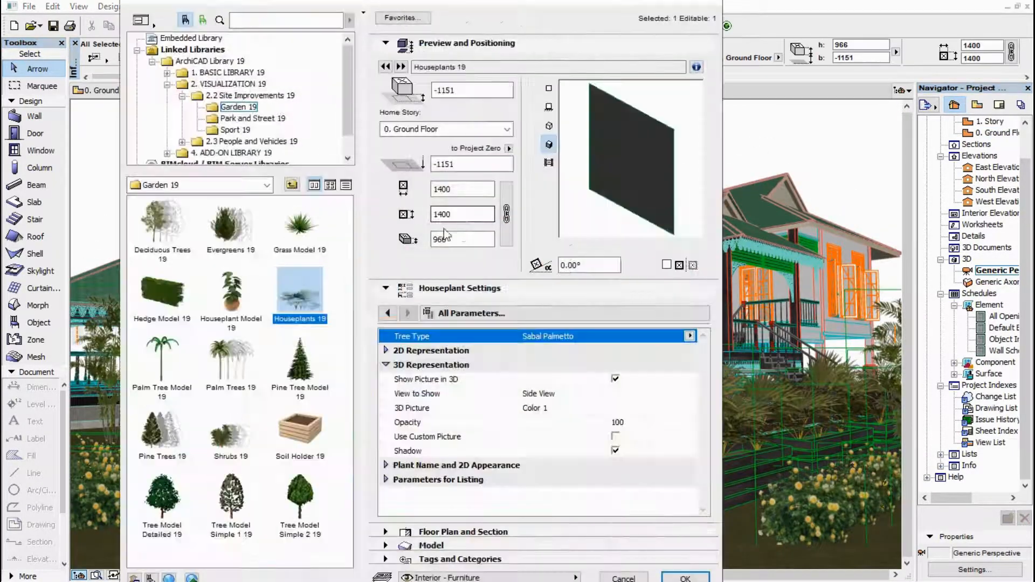
left_click(685, 578)
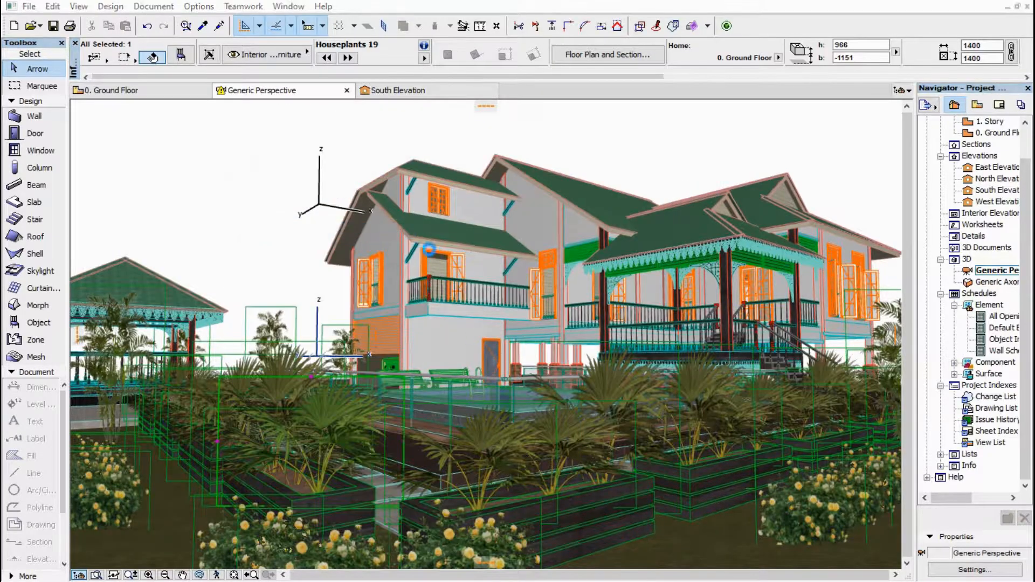
key("ctrl+t")
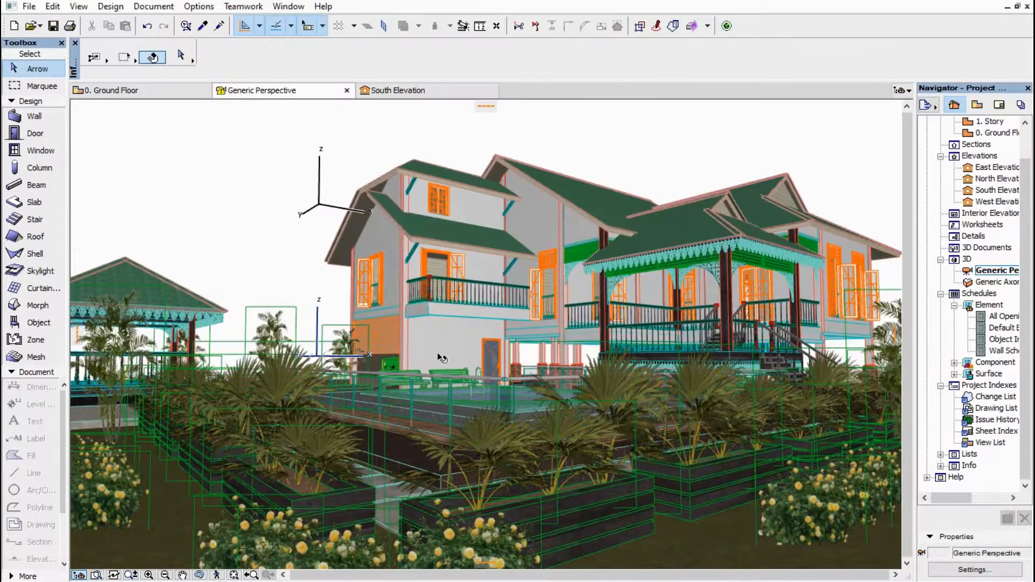
Set the height of another Sabal Palmetto in the poolside planters to 900
middle_click_drag(442, 358, 292, 385, "shift")
left_click(323, 233)
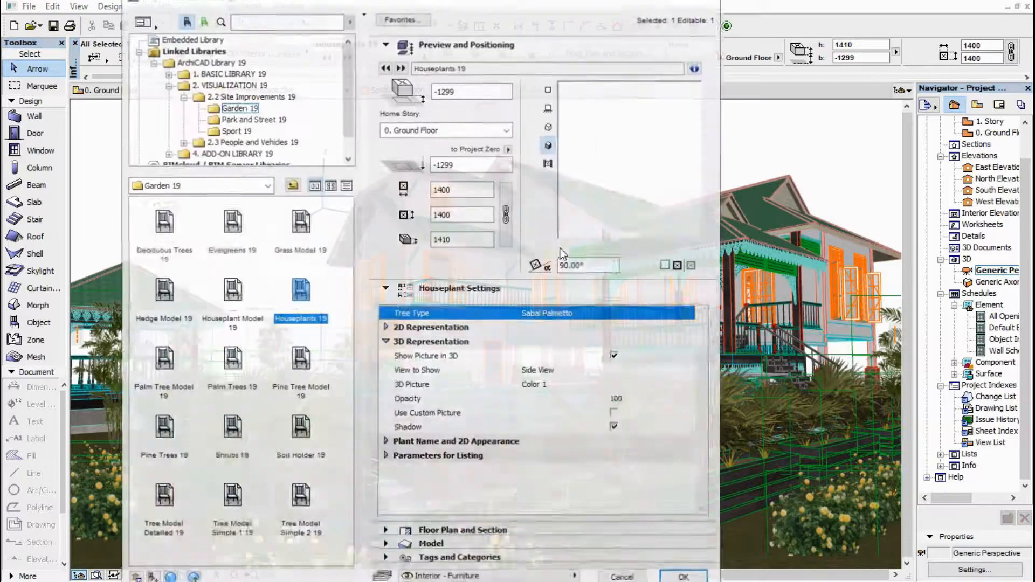
type("900")
key("Return")
key("ctrl+a")
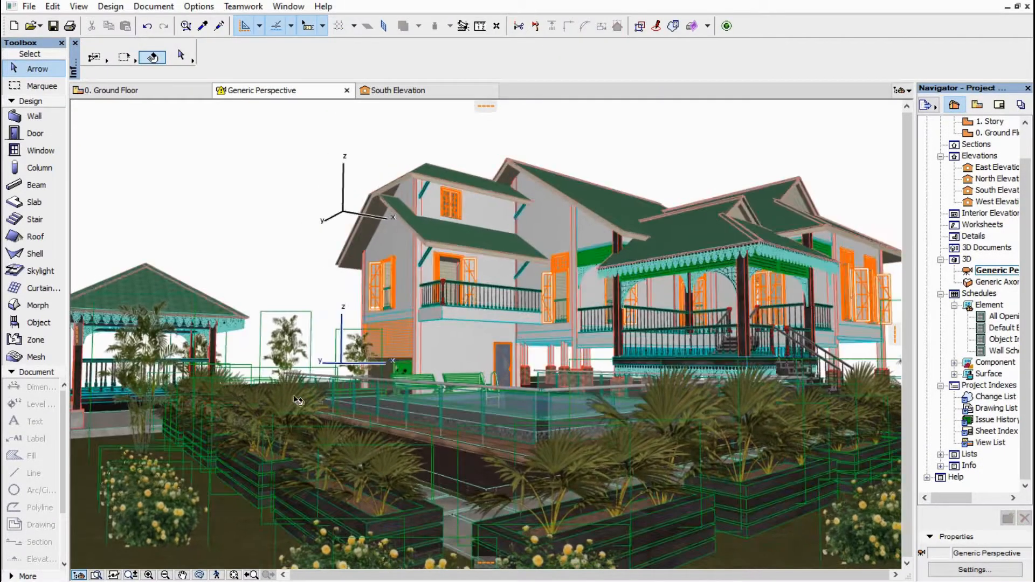
Set the height of the 1410-high Sabal Palmetto in the planter row near the gazebo to 1000
scroll(218, 377, "up", 3)
middle_click_drag(218, 377, 346, 489)
right_click(347, 490)
left_click(423, 341)
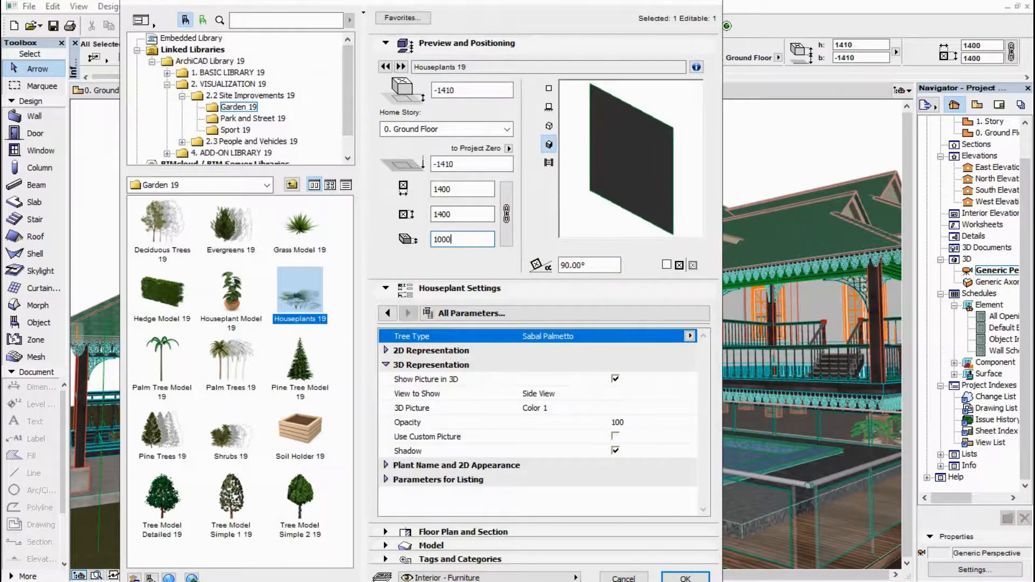
key("Return")
Set the height of the 870 by 870 Sabal Palmetto in the planters to 800
scroll(479, 420, "down", 5)
scroll(479, 419, "up", 3)
scroll(478, 419, "down", 2)
middle_click_drag(529, 373, 531, 330)
key("ctrl+a")
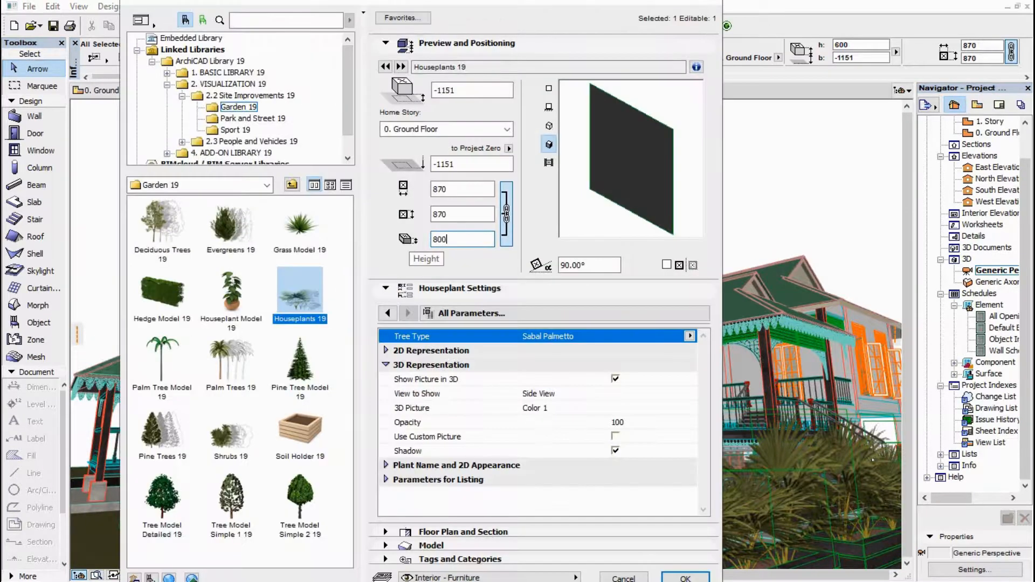
key("Return")
middle_click_drag(531, 447, 575, 465)
key("Escape")
Examine the rose and palm planters beside the benches and the surrounding pool area in 3D
scroll(294, 442, "up", 5)
scroll(294, 442, "up", 2)
middle_click_drag(439, 450, 459, 482, "shift")
left_click(482, 461)
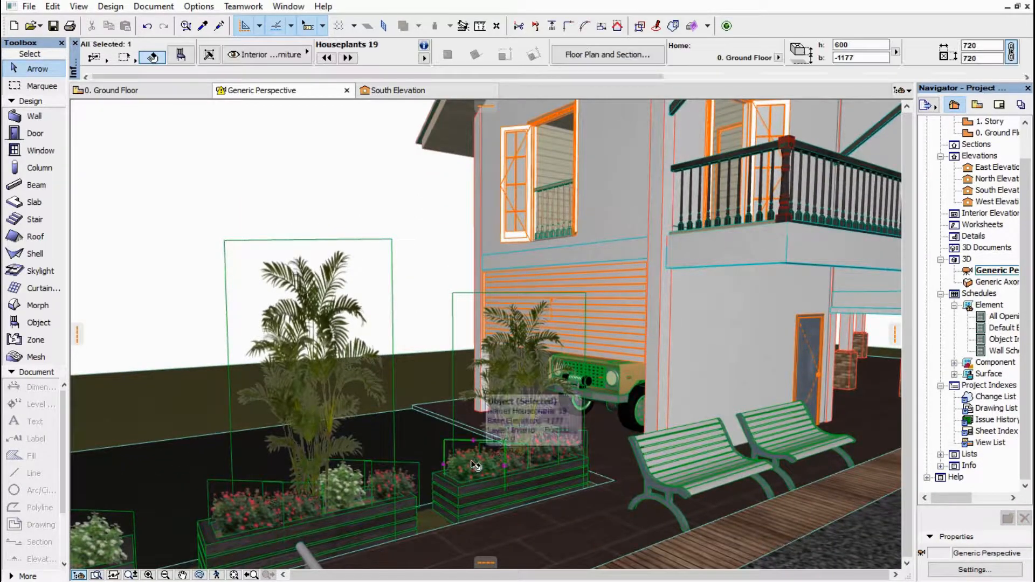
scroll(481, 448, "up", 3)
key("ctrl+t")
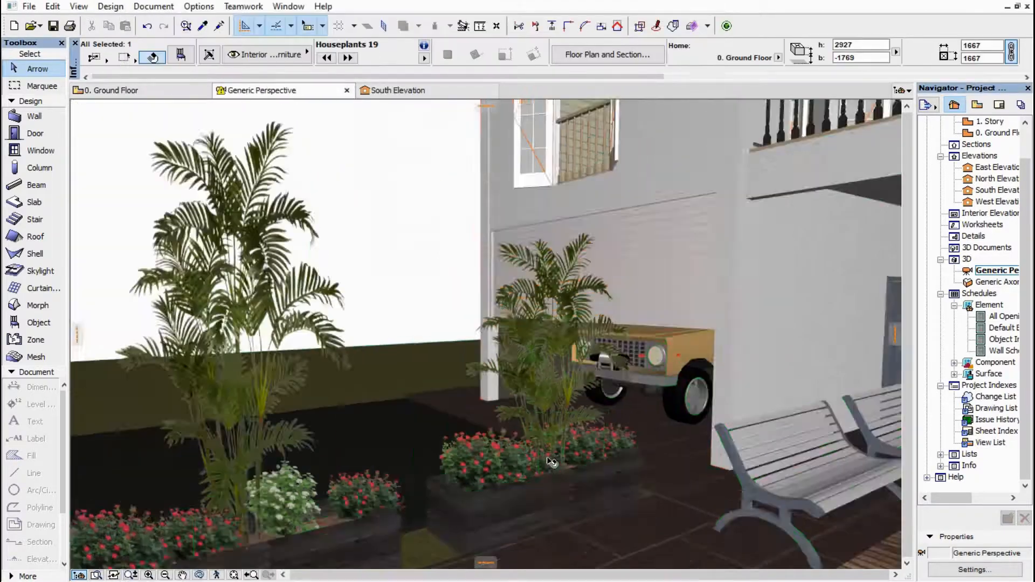
scroll(505, 394, "down", 5)
middle_click_drag(506, 393, 529, 365)
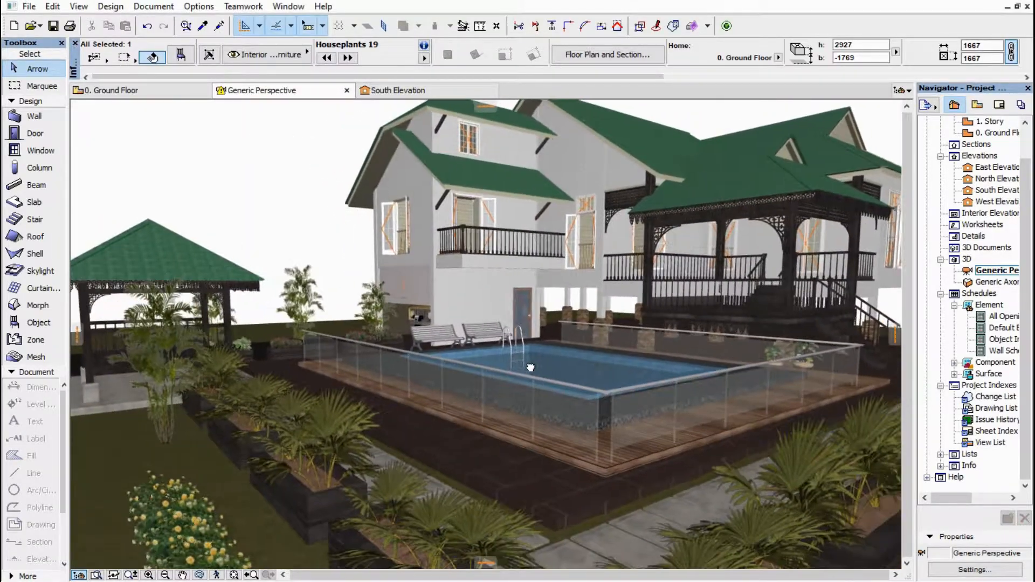
Override the top surface of the slab around the pool deck with Tiles - White Matte 60x120 19
left_click(458, 450)
key("ctrl+t")
left_click(465, 394)
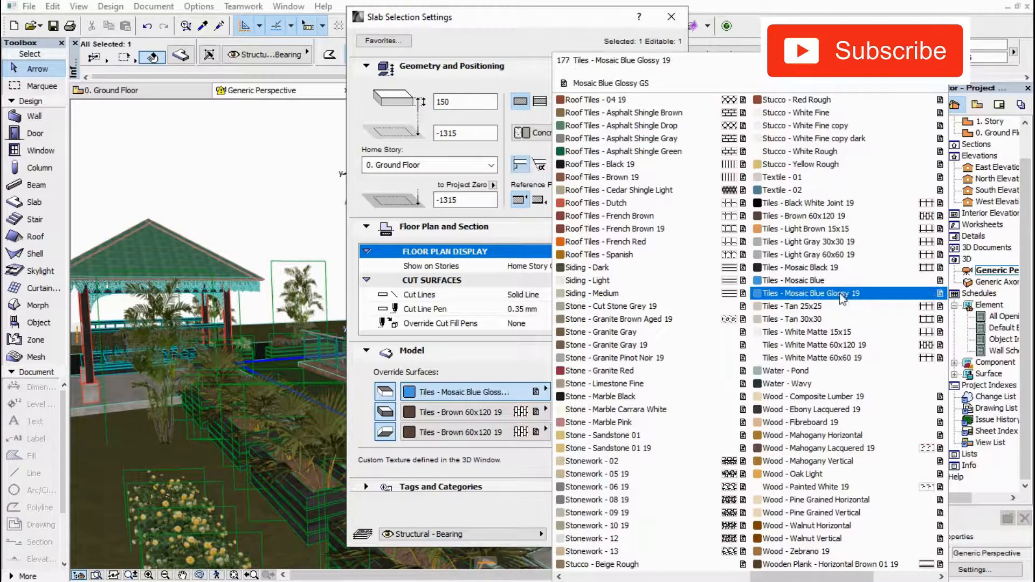
left_click(855, 347)
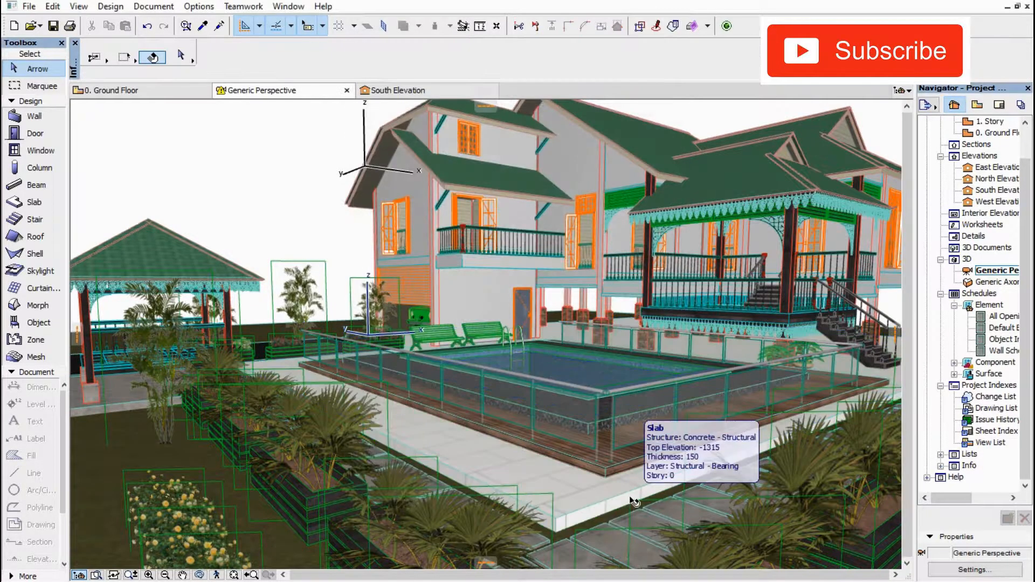
key("Escape")
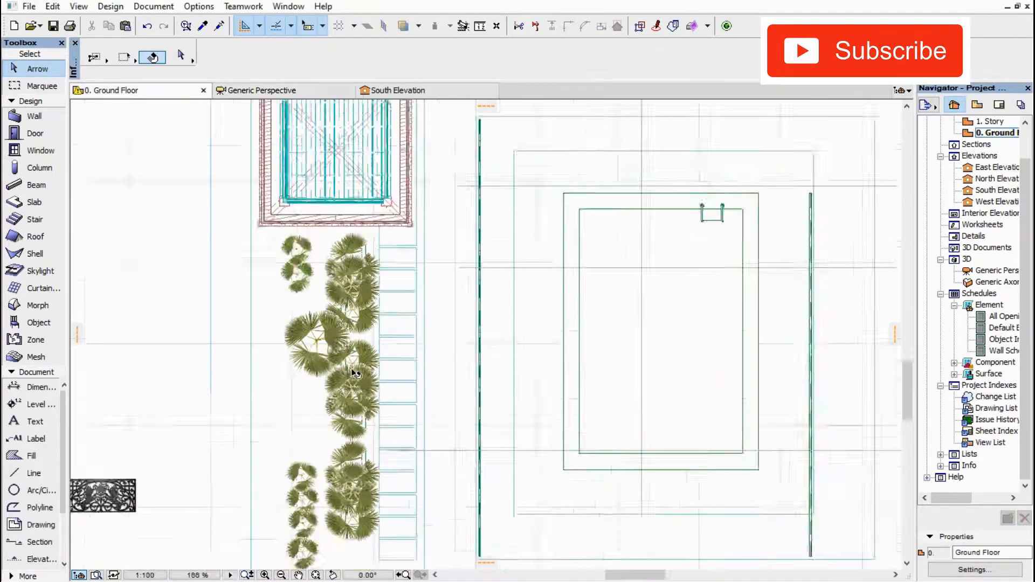
Copy a planter houseplant to the open ground behind the gazebo and change the copy to a Deciduous Trees 19 object
left_click(398, 369)
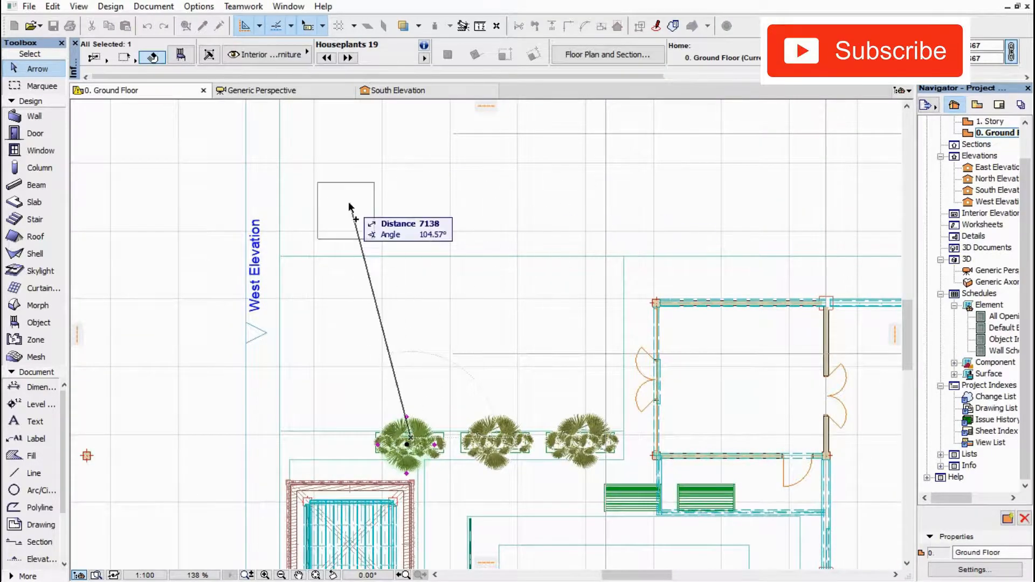
left_click(335, 197)
key("ctrl+t")
left_click(162, 222)
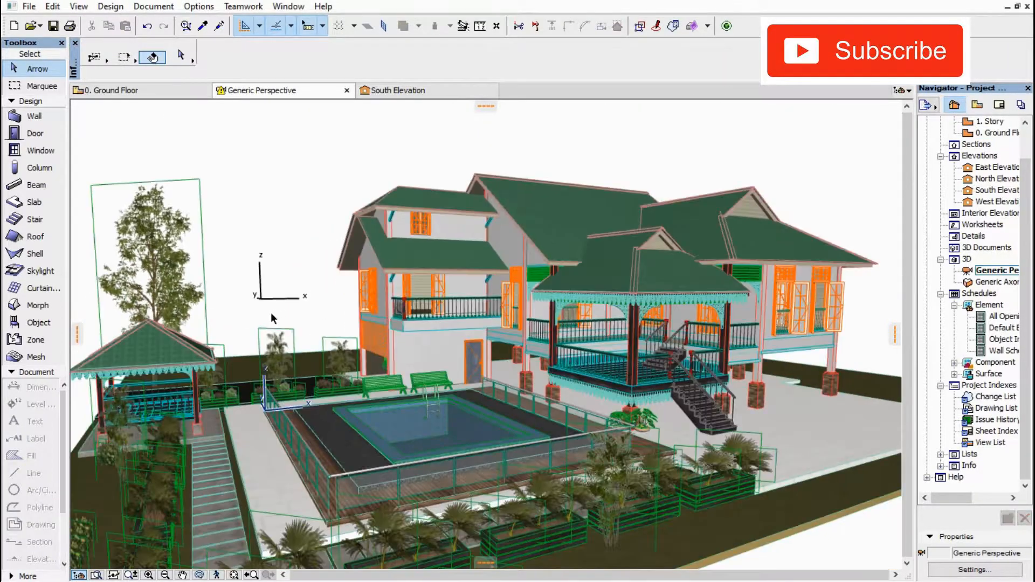
scroll(177, 262, "up", 6)
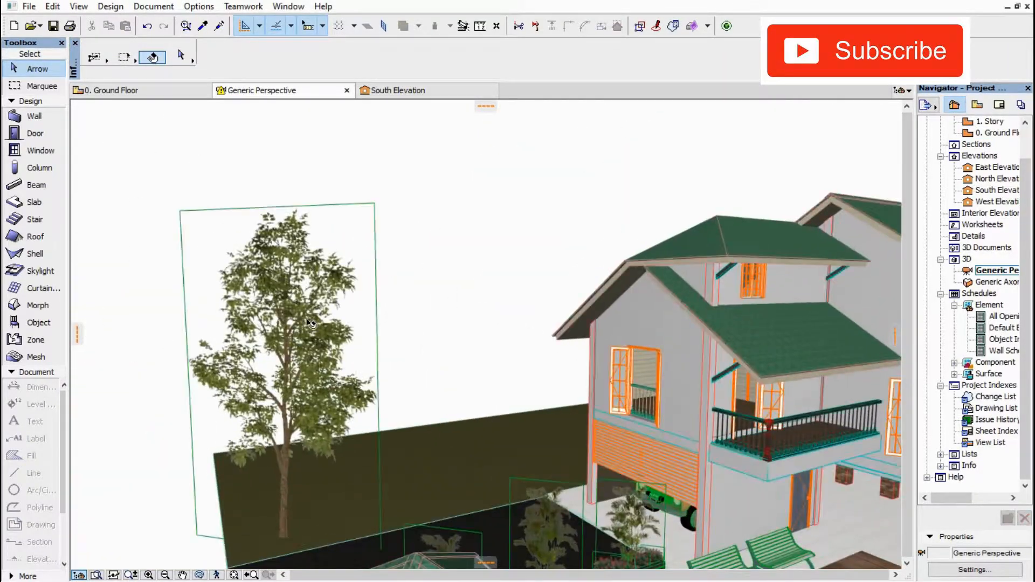
Give the deciduous tree a custom 3D picture and resize it to 5040 by 5040 with a height of 8000
left_click(310, 284)
right_click(451, 197)
left_click(463, 208)
left_click(444, 313)
left_click(771, 378)
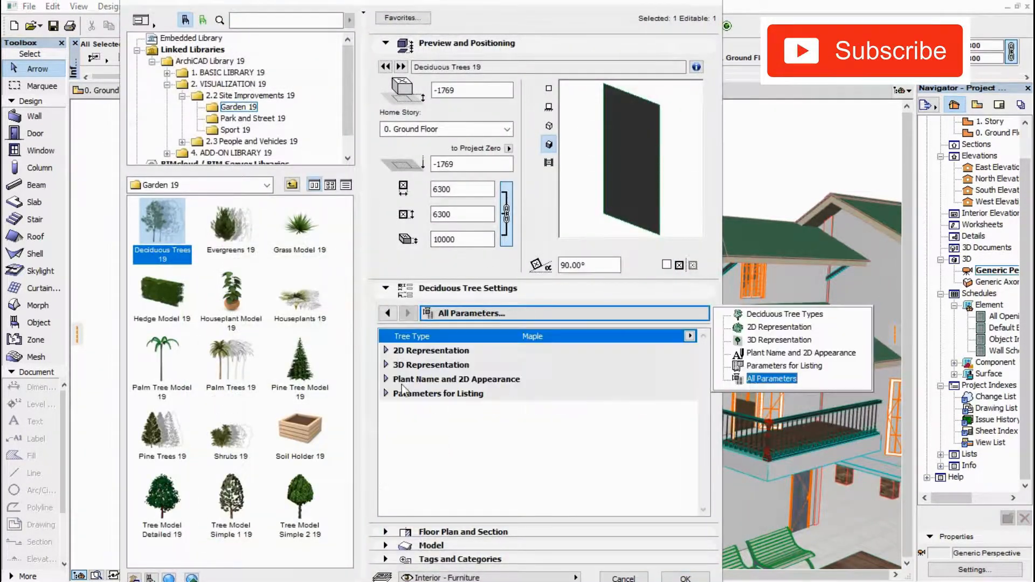
left_click(386, 364)
left_click(571, 437)
left_click(692, 438)
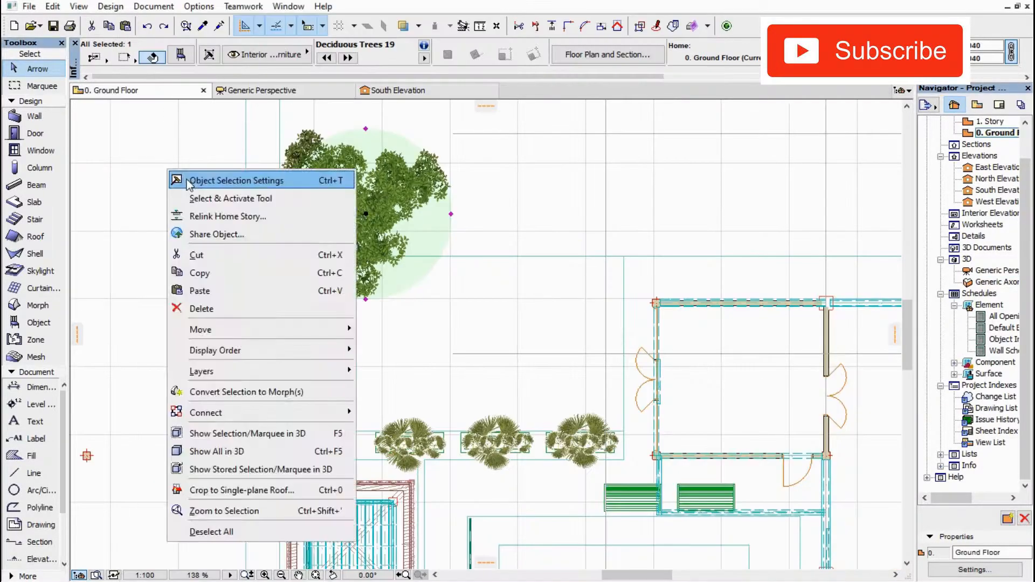
Replace the deciduous tree's custom 3D picture with a bushy multi-stemmed tree image
left_click(231, 178)
left_click(443, 312)
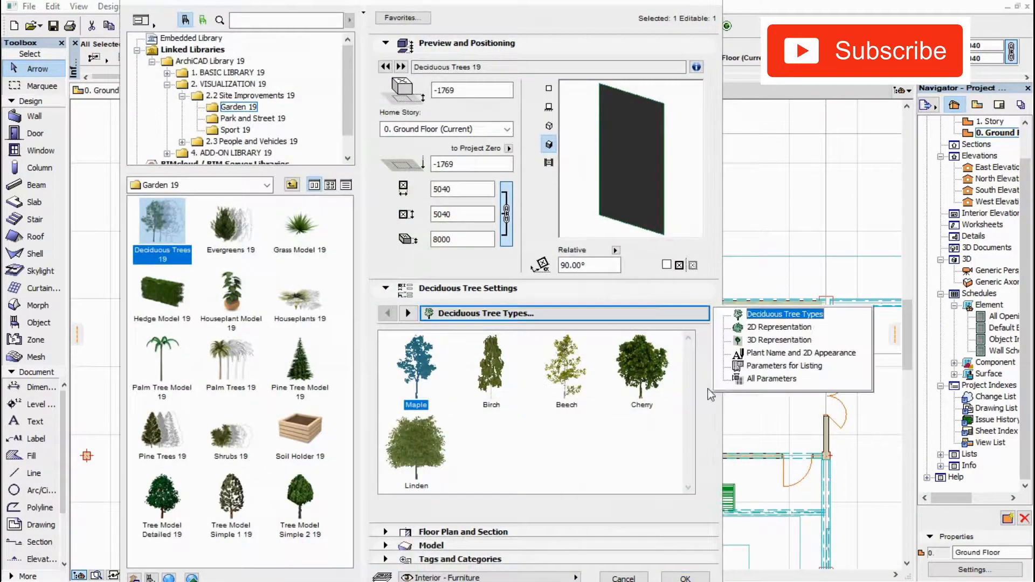
left_click(771, 378)
left_click(689, 436)
left_click(690, 436)
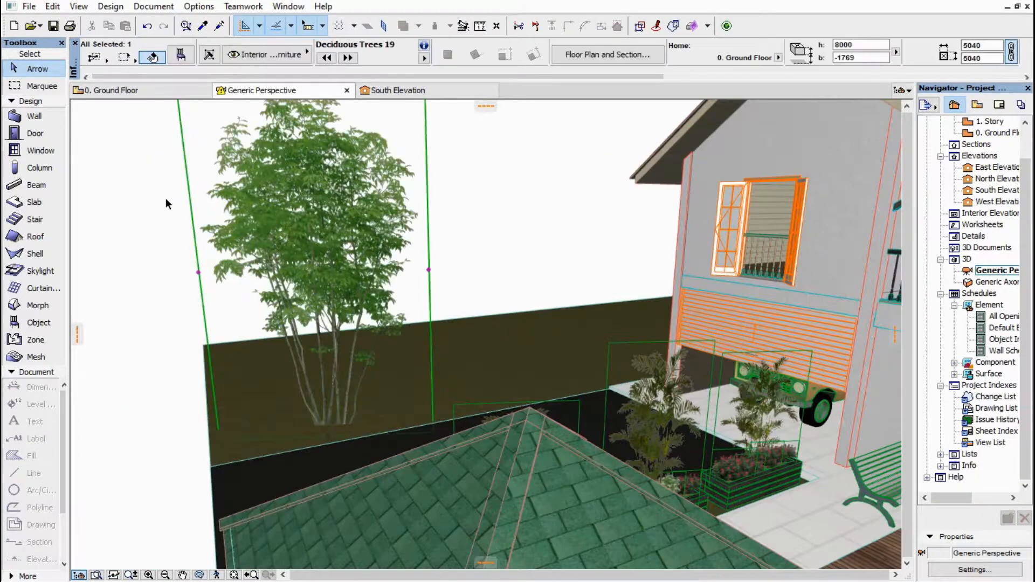
Copy the tree along the ground behind the gazebo and set both trees' height to 4000
double_click(412, 367)
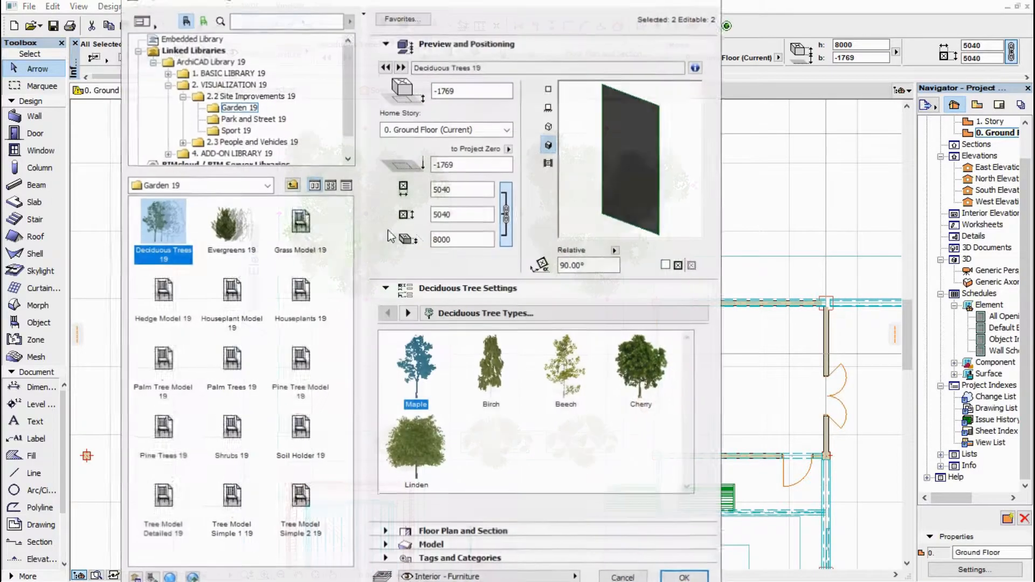
left_click(418, 244)
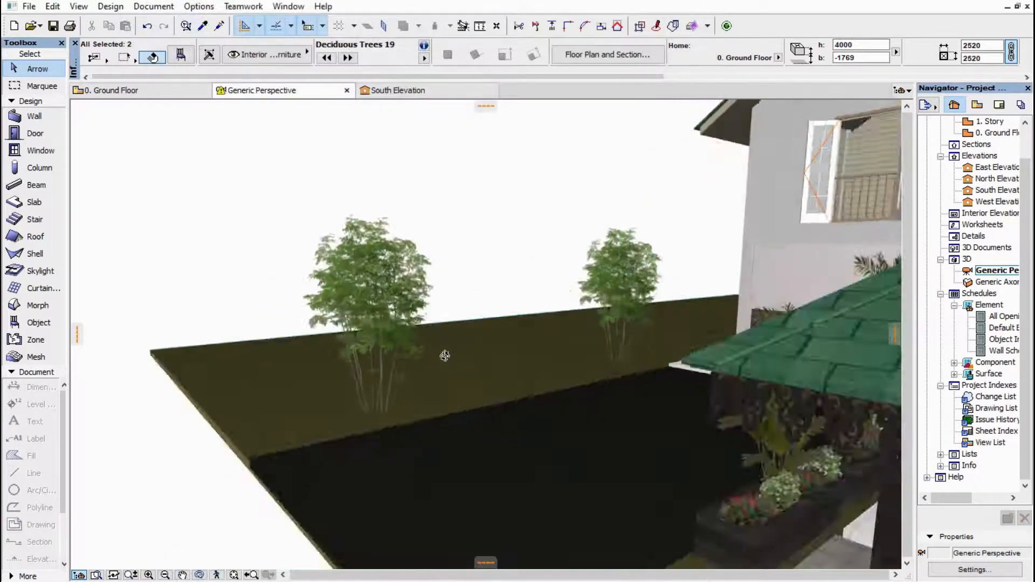
Copy the westernmost small tree farther back and give it the tree_PNG3473.png picture and a height of 8000
left_click(186, 91)
left_click(384, 333)
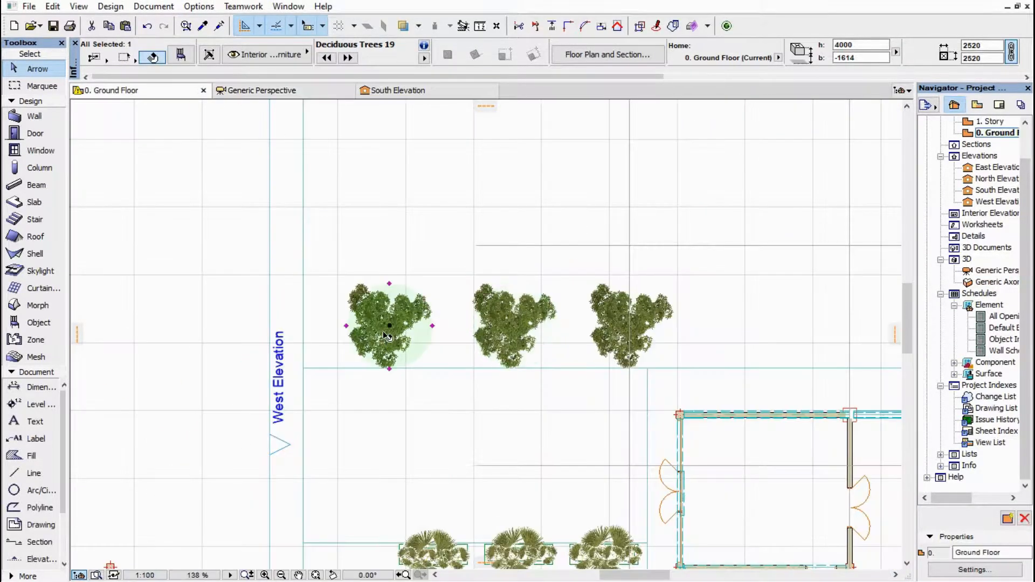
left_click(336, 225)
right_click(335, 225)
left_click(364, 237)
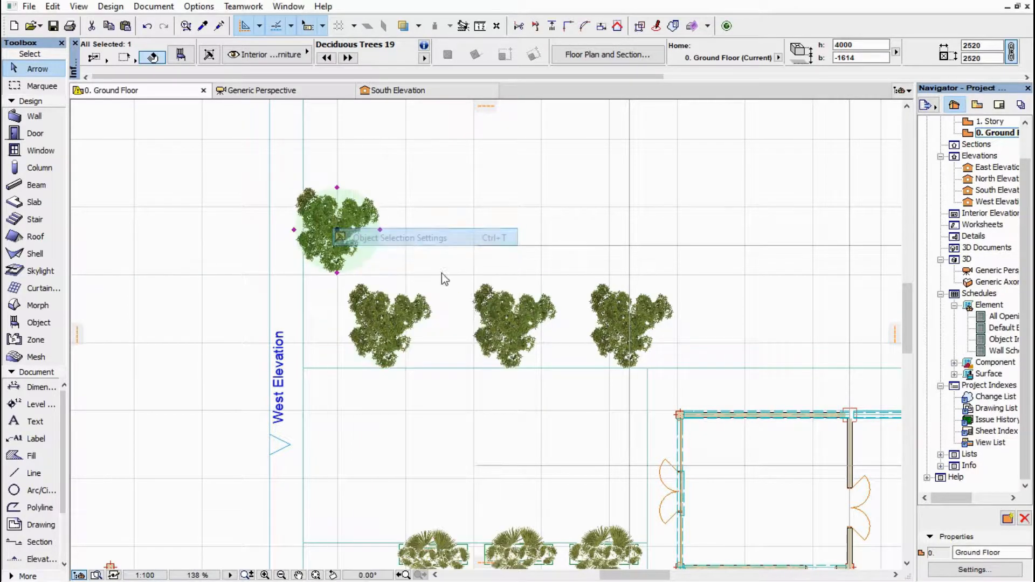
left_click(772, 379)
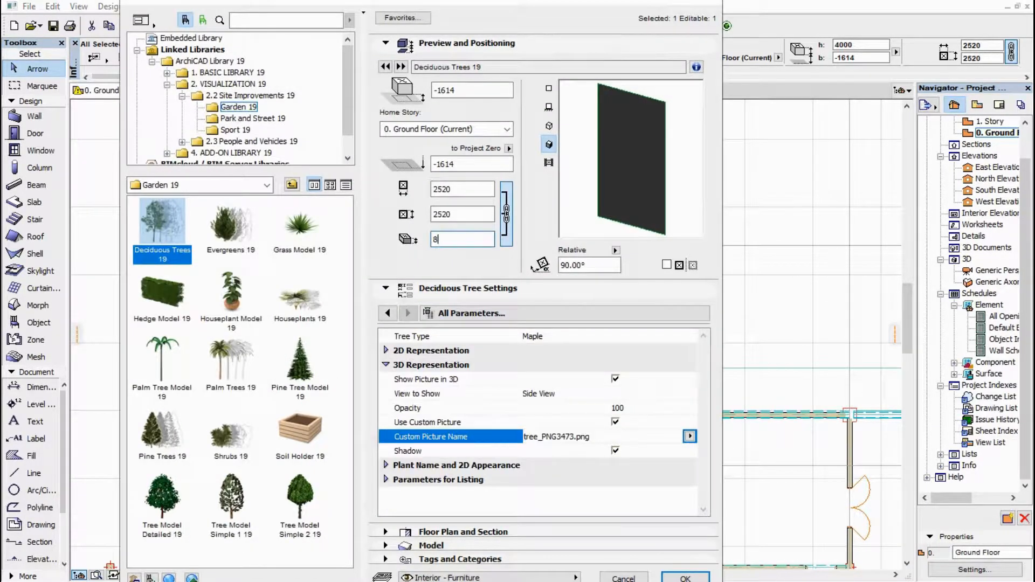
left_click(686, 577)
Copy the 8000-high tree eastward behind the small trees and show the result in the 3D perspective
left_click(337, 228)
left_click(554, 228)
left_click(263, 91)
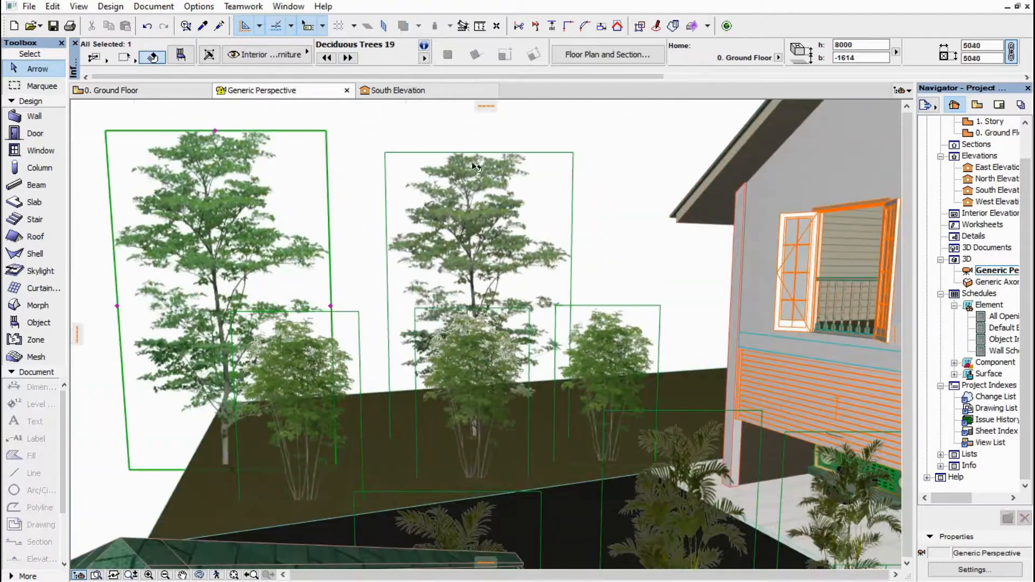
Lower the heights of both tall trees, setting the westernmost one to 7000
left_click(420, 153)
right_click(574, 138)
left_click(611, 151)
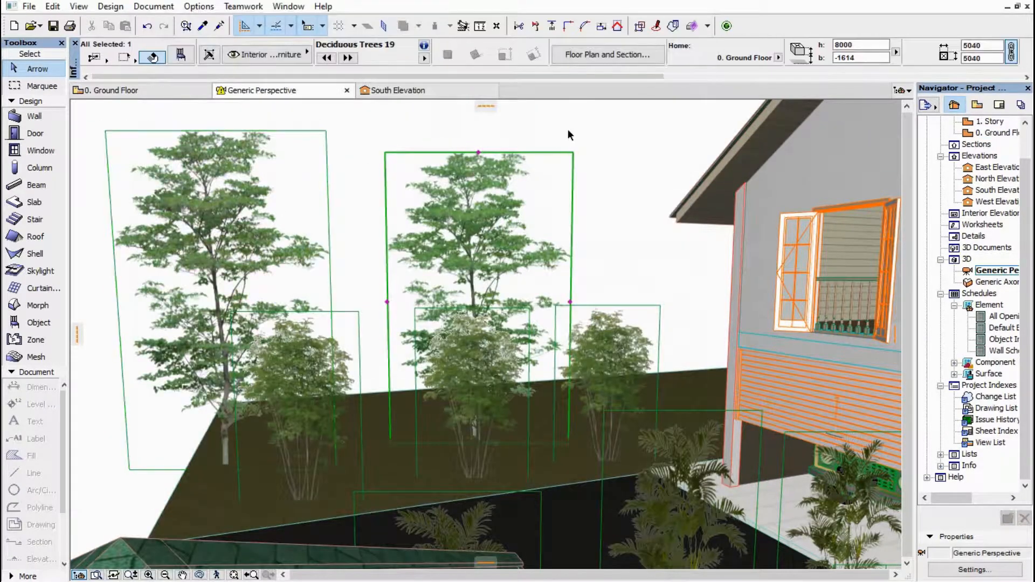
right_click(571, 131)
left_click(608, 142)
left_click_drag(462, 241, 392, 241)
left_click(681, 574)
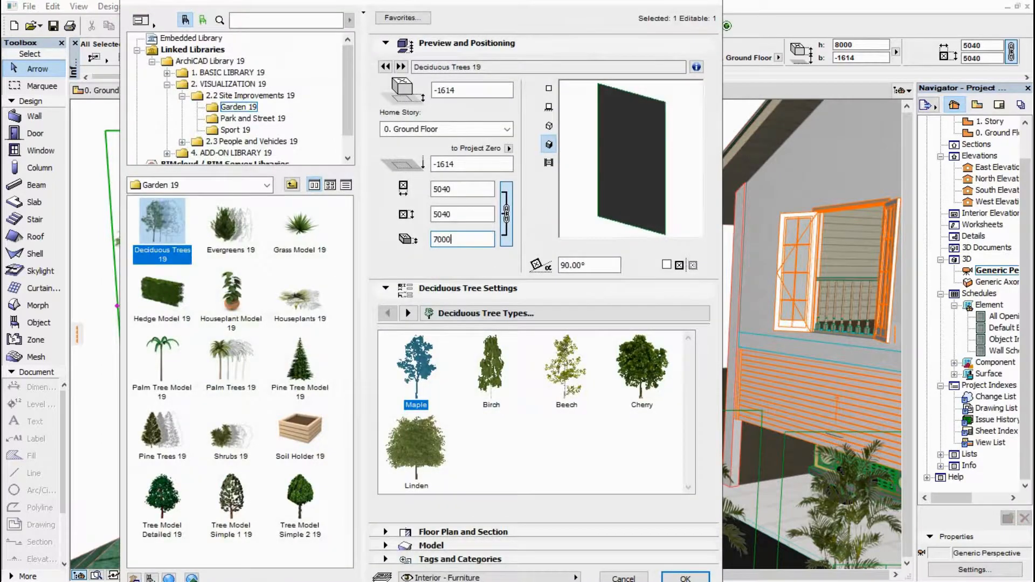
key("Return")
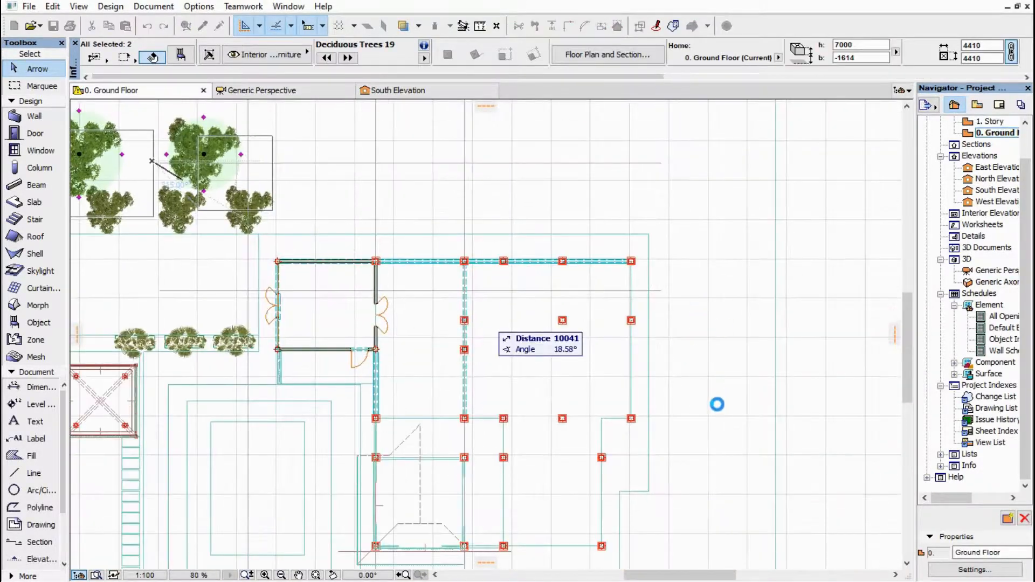
Copy the tall trees eastward across the ground behind the house on the floor plan
left_click(762, 393)
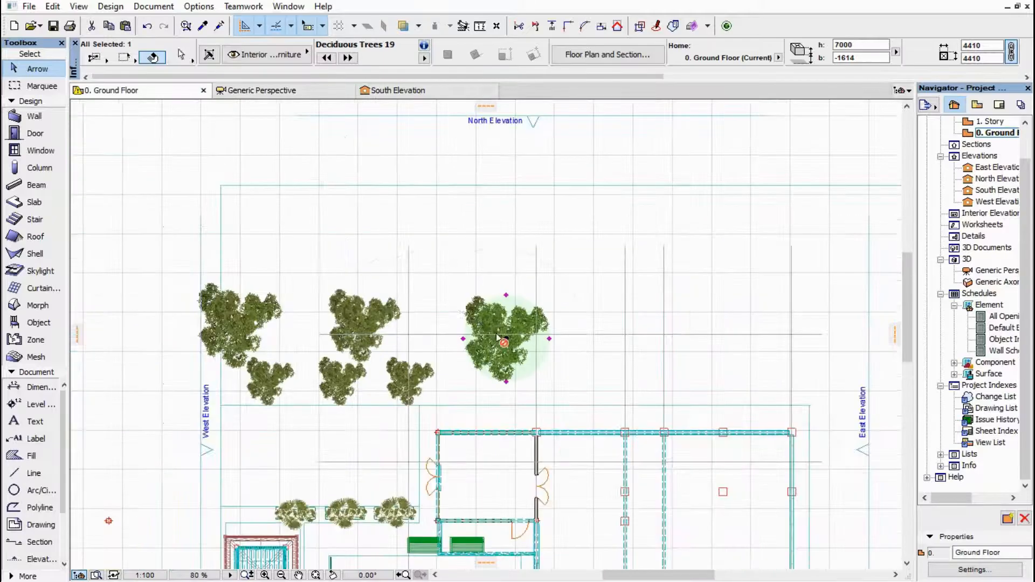
type("30")
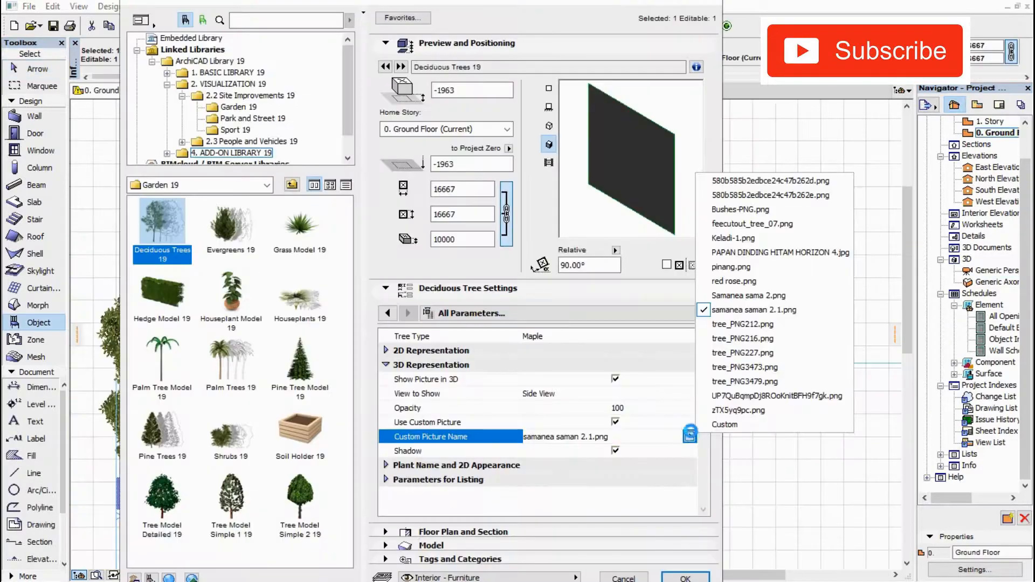
Give the large background tree the tree_PNG227.png picture, plan dimensions of 20000 by 20000 and a height of 30000
left_click(760, 349)
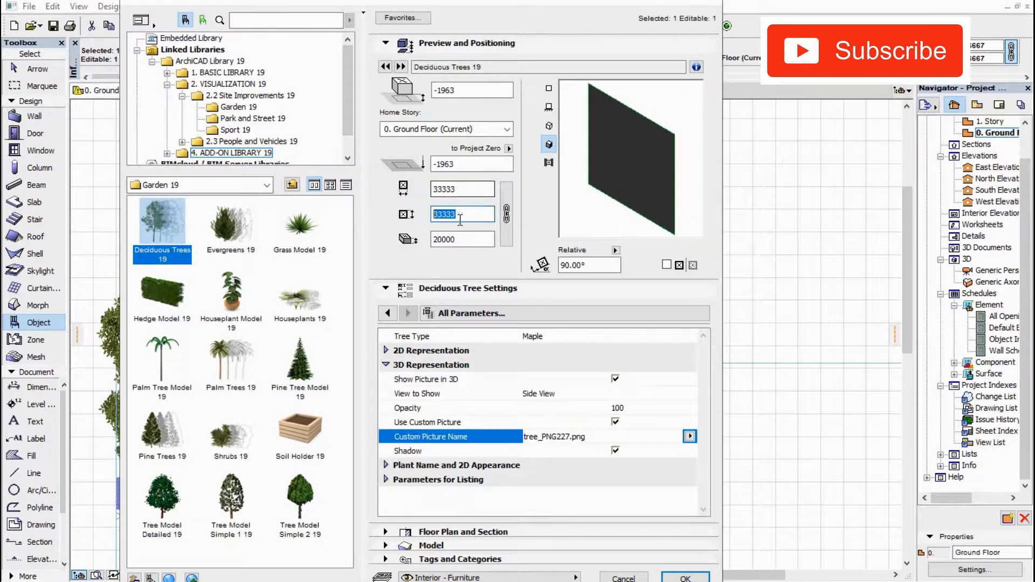
left_click(438, 240)
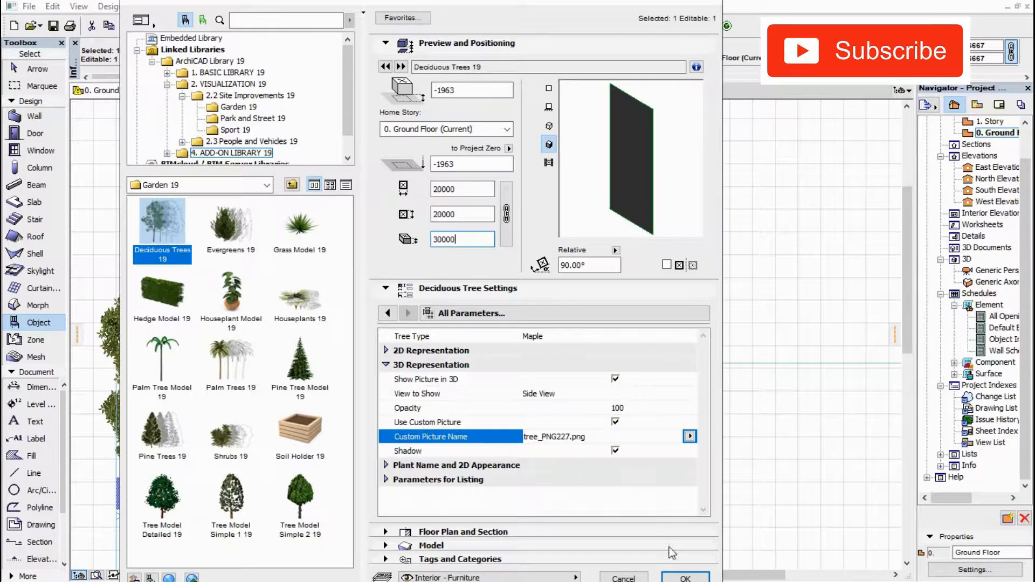
type("30000")
left_click(685, 578)
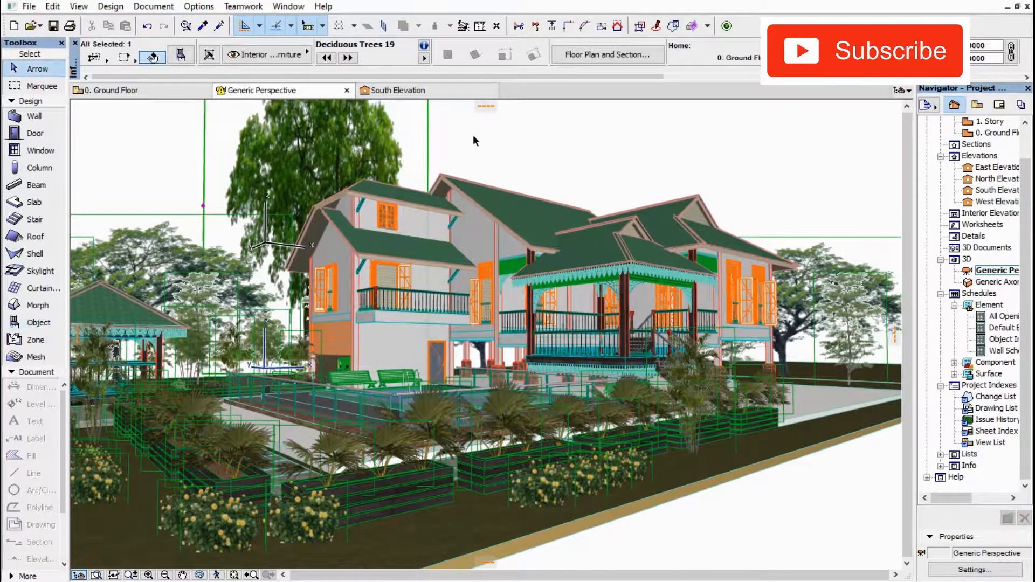
left_click(462, 239)
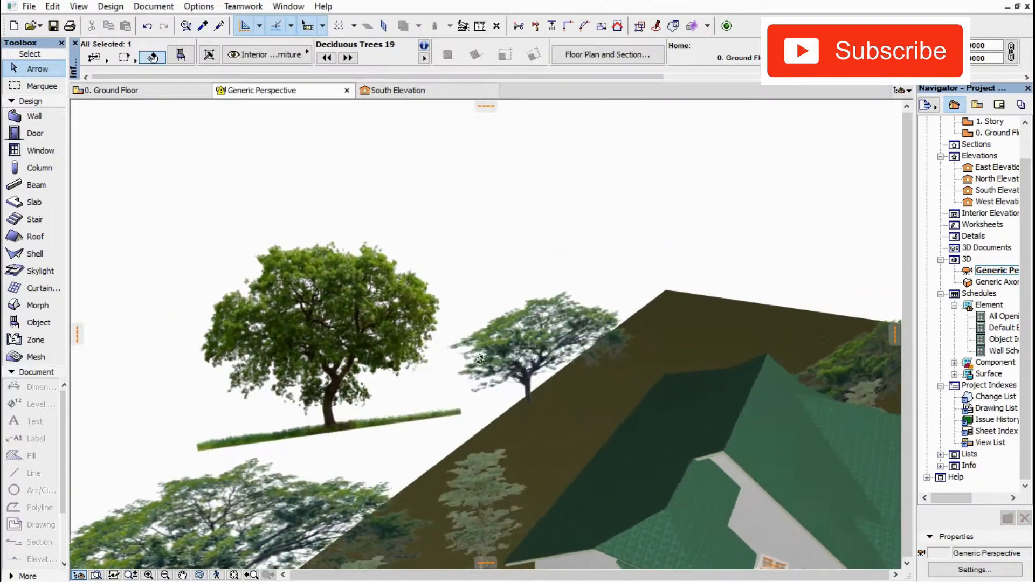
Load gelam1.JPG as the background image in the photorendering settings
left_click(342, 428)
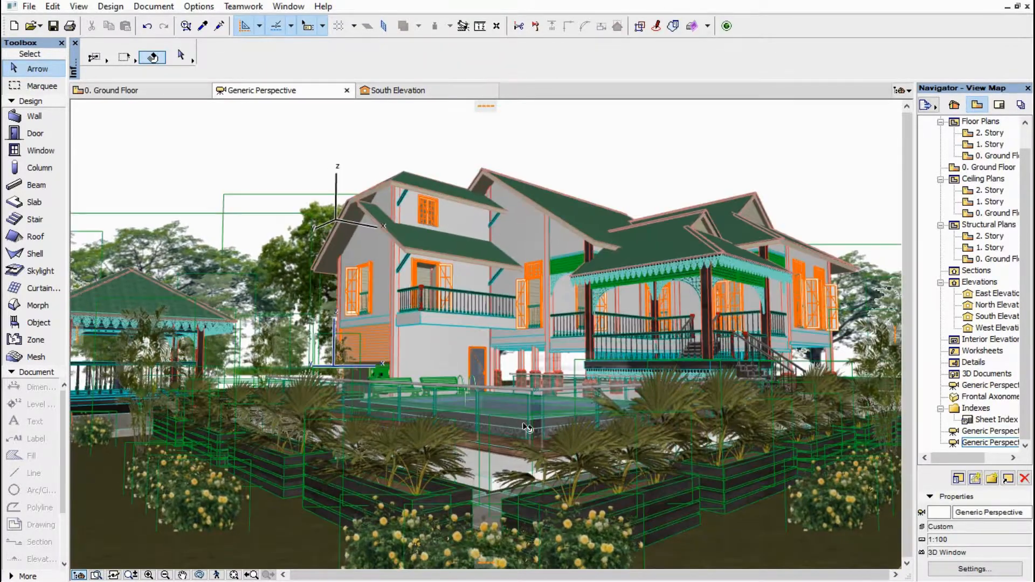
left_click(111, 7)
mouse_move(154, 6)
mouse_move(215, 264)
left_click(377, 320)
left_click(168, 133)
left_click(131, 132)
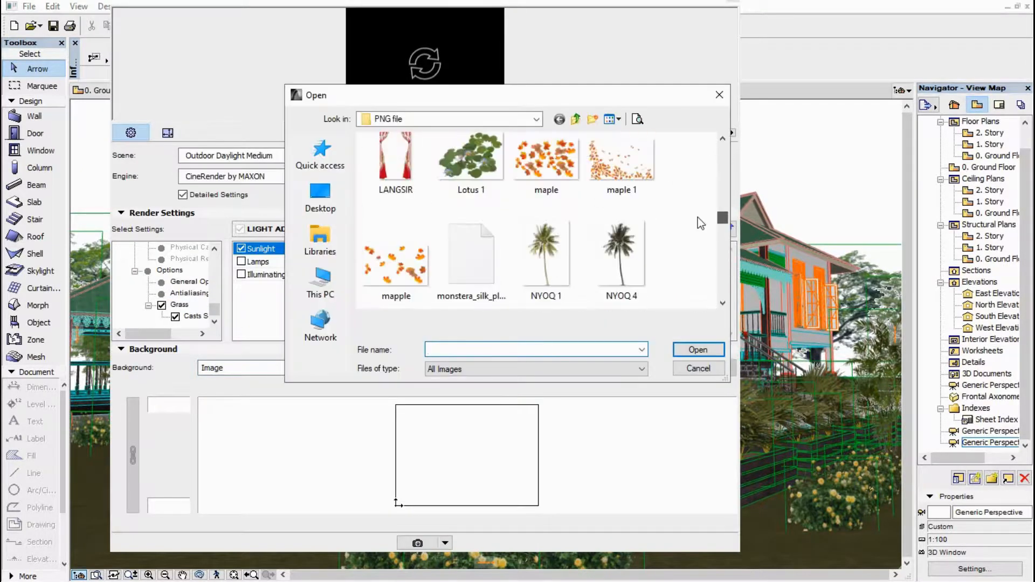
scroll(697, 218, "up", 5)
left_click(473, 192)
left_click(694, 349)
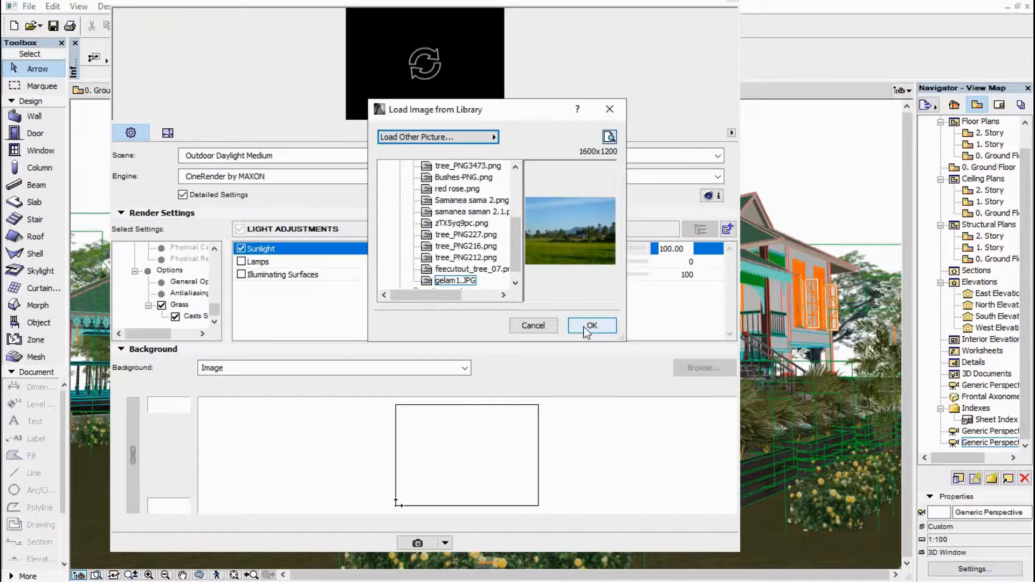
left_click(592, 325)
Set the background image's scale to 80 % with custom positioning and collapse the background settings
left_click(173, 445)
double_click(151, 441)
type("8")
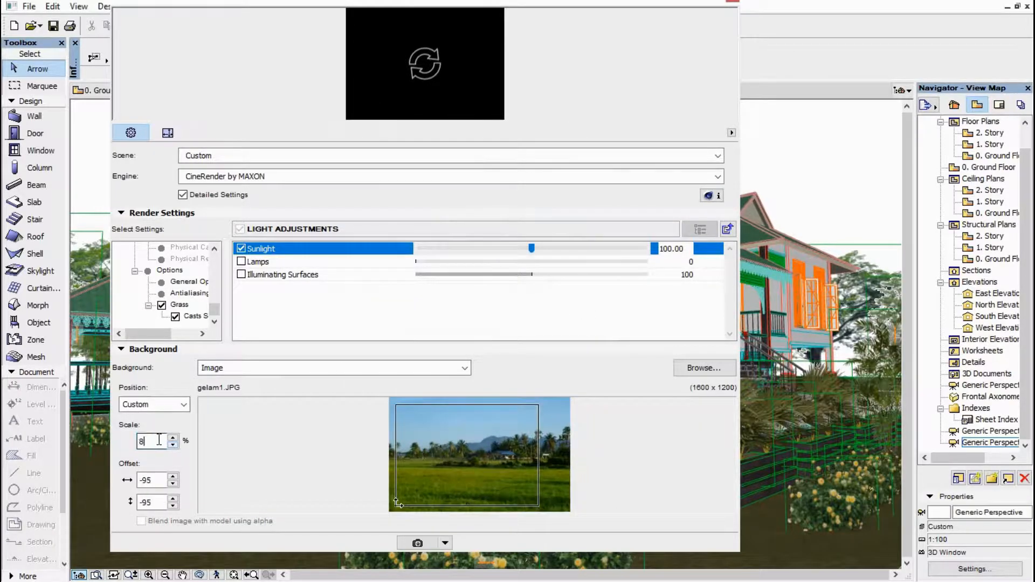
type("0")
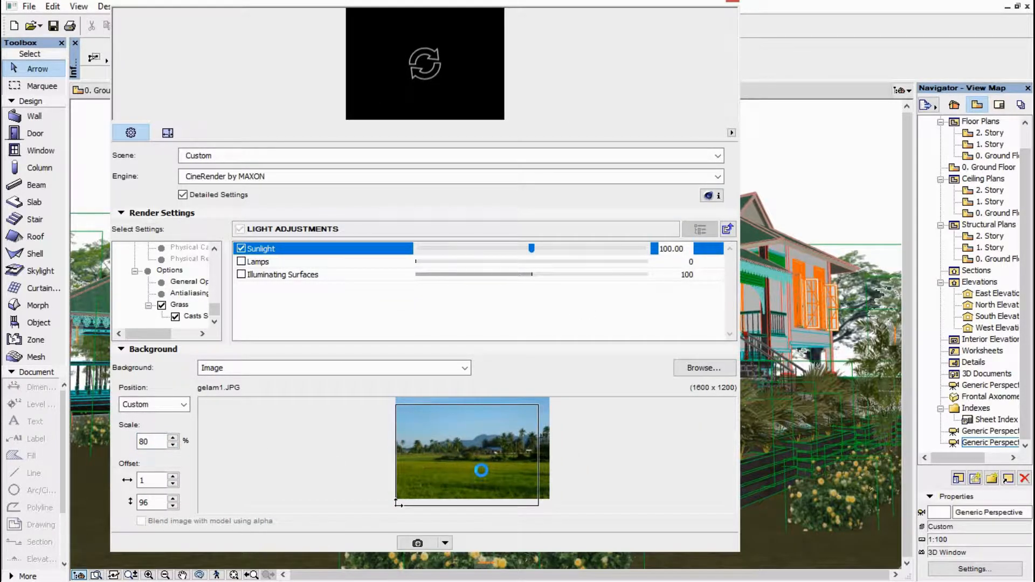
left_click(145, 349)
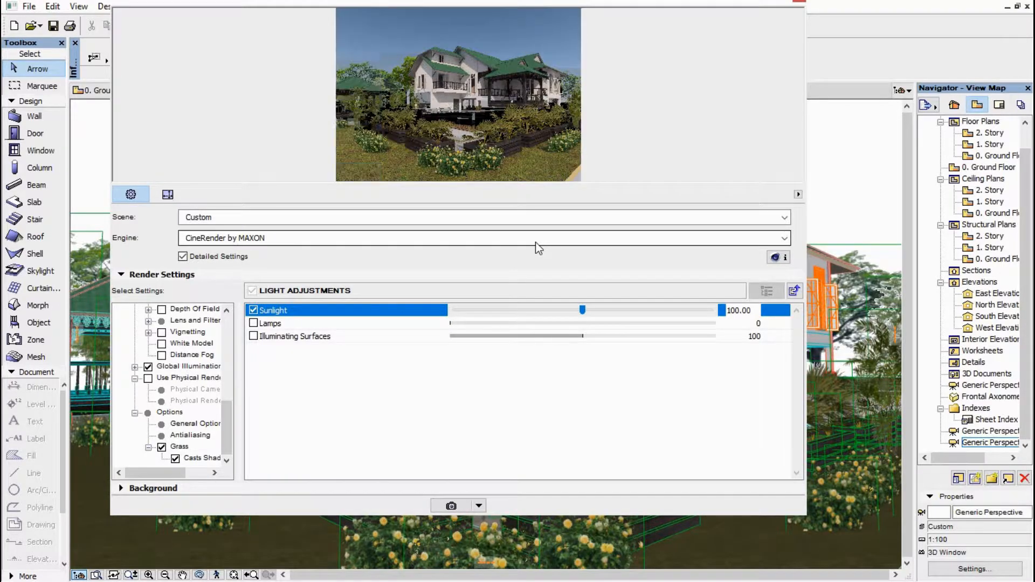
Change the rendering background from colors to the gelam1.JPG image and shift it to an offset of about -83 and 9
scroll(225, 410, "up", 5)
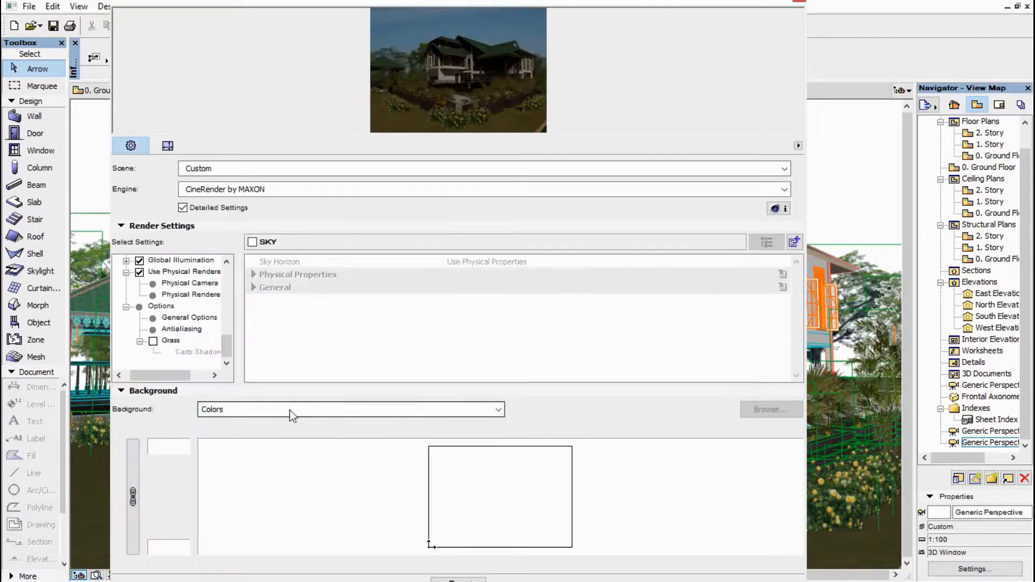
left_click(291, 410)
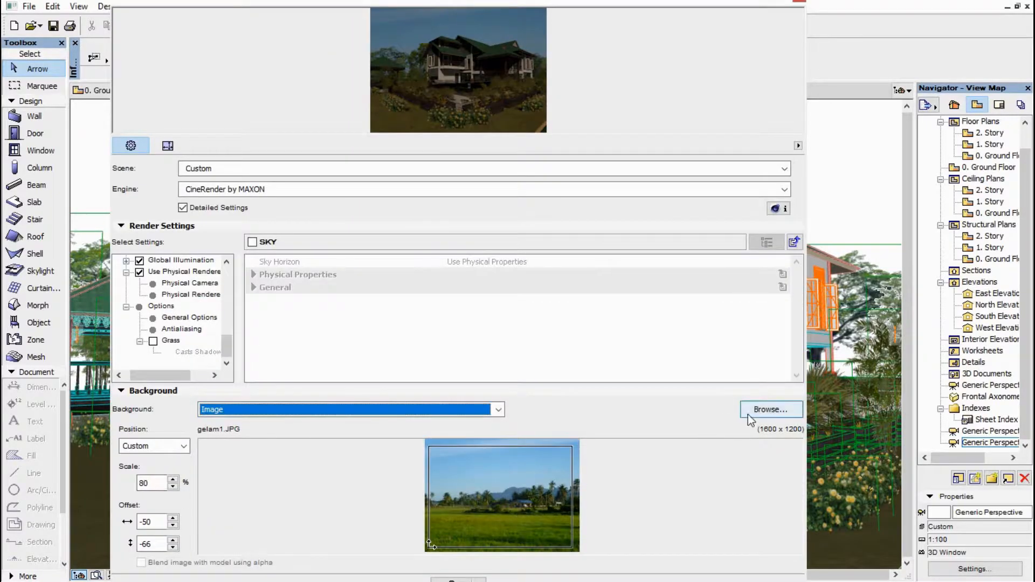
left_click_drag(526, 496, 554, 492)
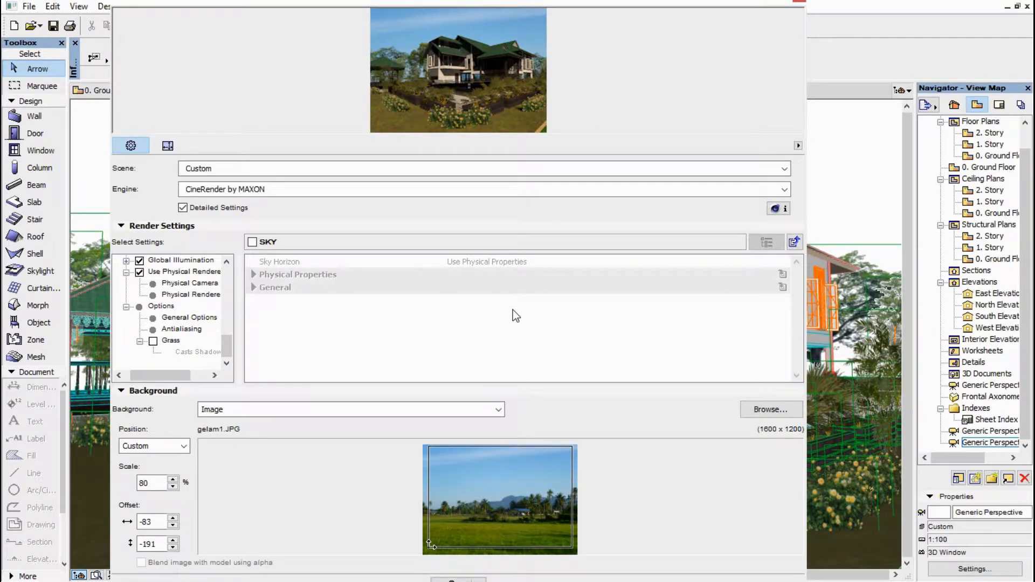
left_click_drag(493, 499, 490, 490)
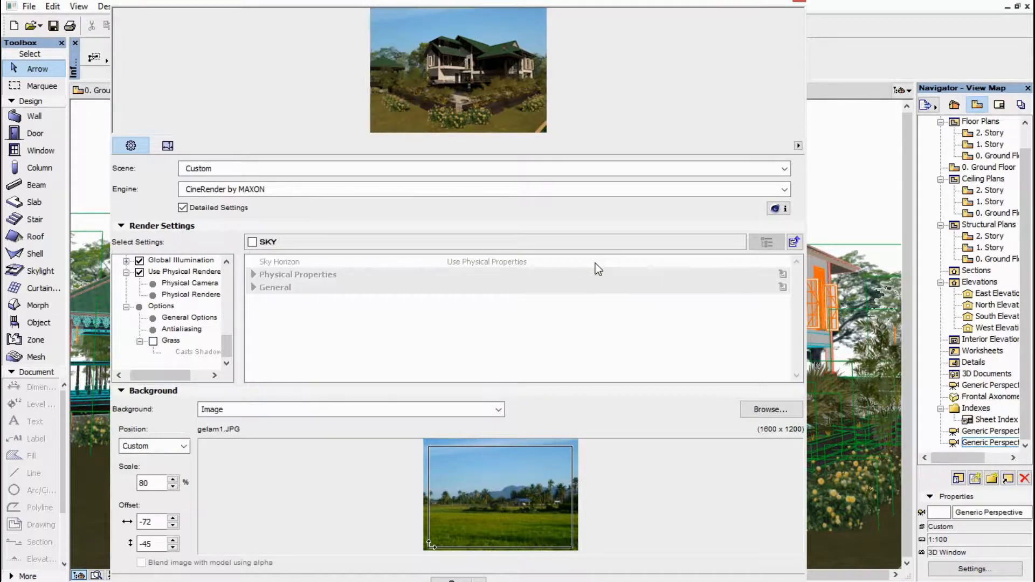
left_click_drag(515, 486, 514, 473)
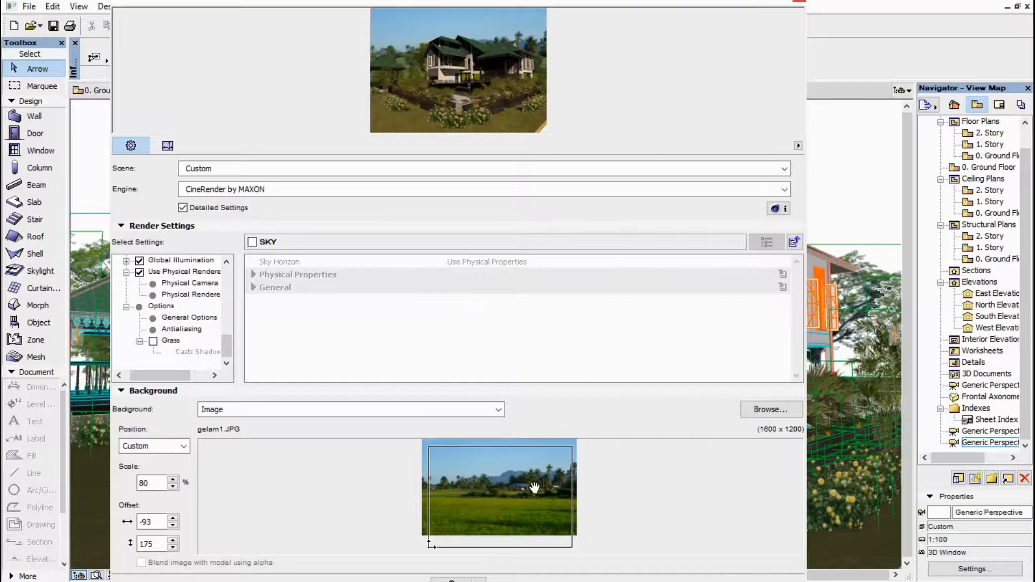
left_click_drag(516, 475, 518, 484)
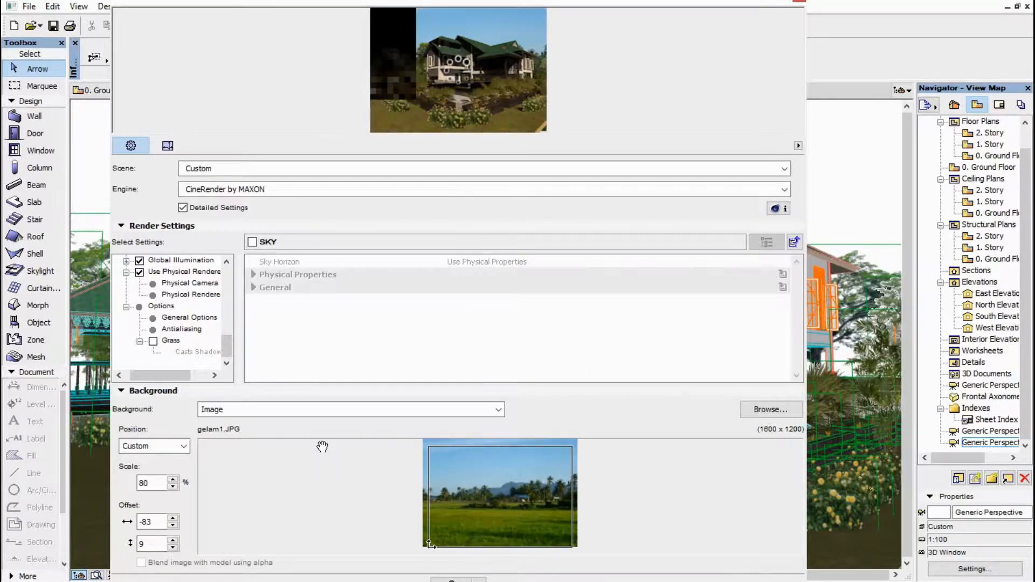
left_click(799, 1)
Examine the house, pool and garden in the 3D perspective and on the ground floor plan
right_click(588, 160)
left_click(627, 187)
middle_click_drag(618, 218, 569, 201)
right_click(583, 162)
left_click(615, 173)
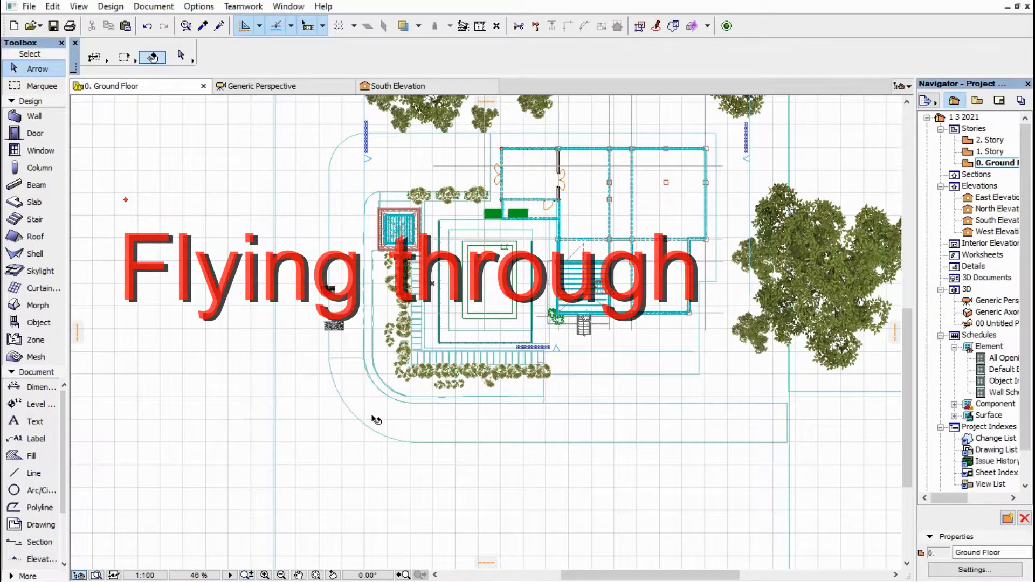
scroll(369, 418, "up", 3)
scroll(276, 331, "down", 2)
left_click(246, 88)
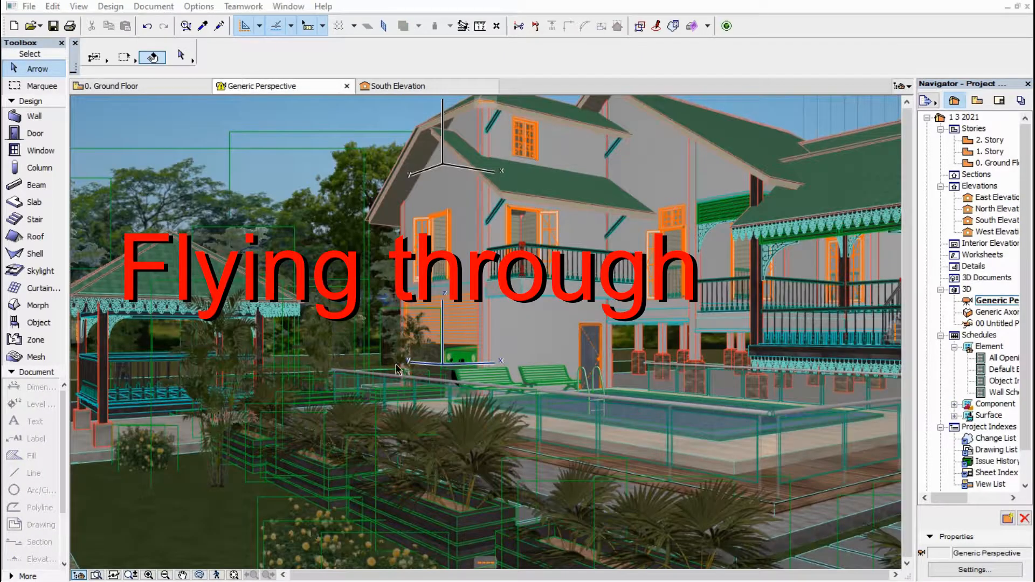
scroll(533, 324, "down", 3)
middle_click_drag(546, 312, 329, 329, "shift")
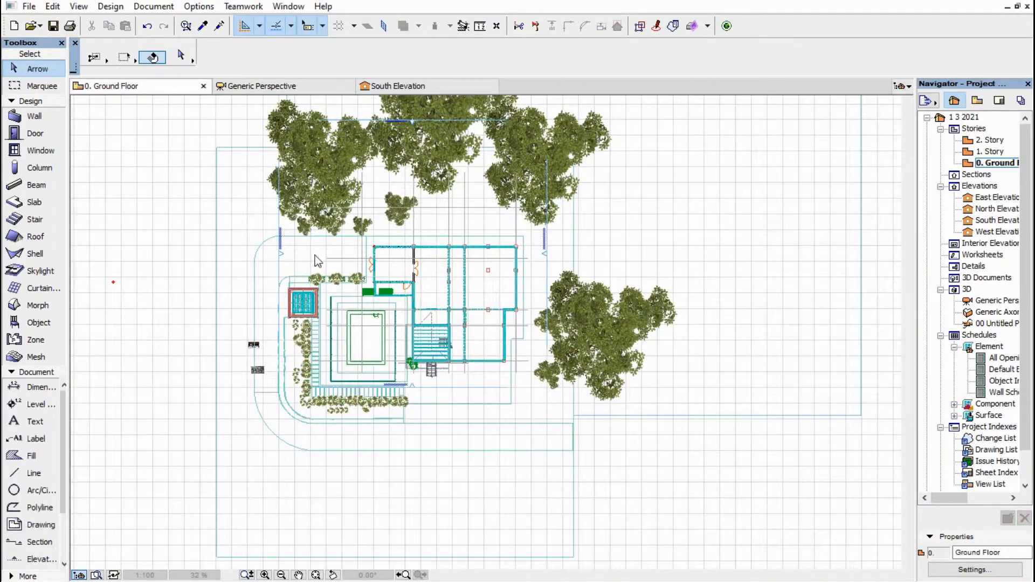
scroll(438, 445, "up", 3)
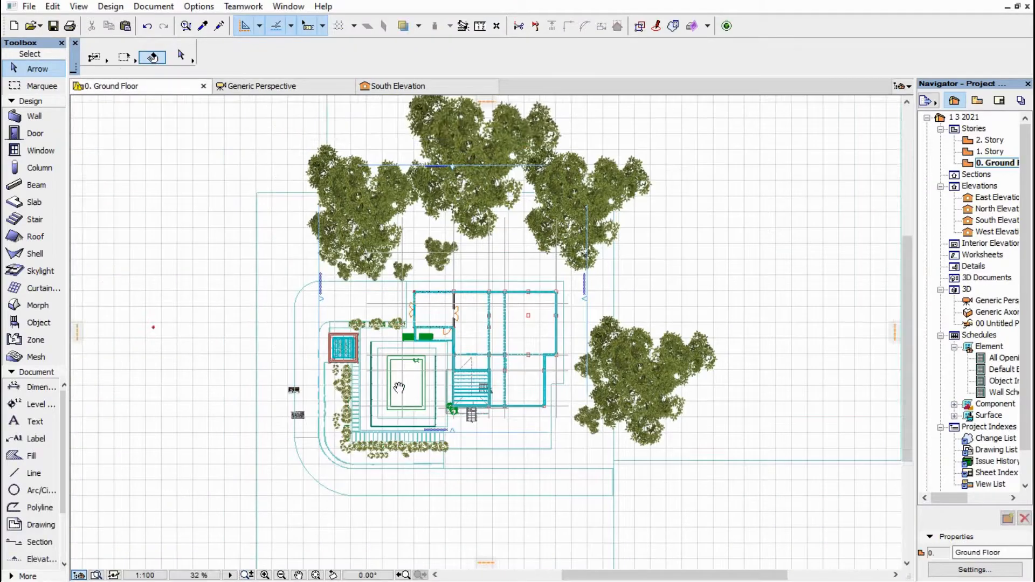
middle_click_drag(437, 446, 450, 413)
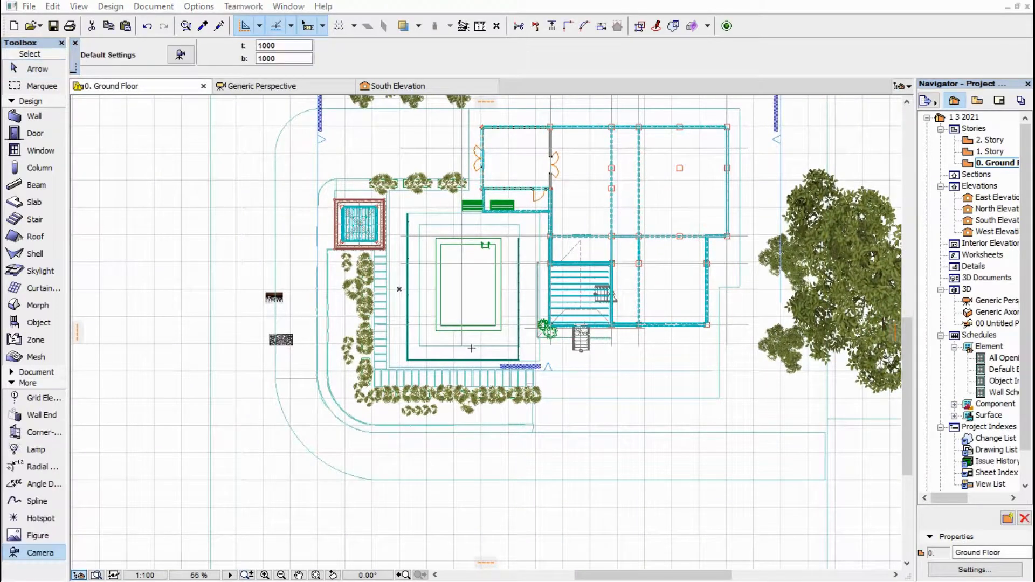
Place two cameras on the ground floor plan, one south of the pool aimed at the house and one southwest of it aimed northeast
left_click(38, 536)
left_click(39, 553)
left_click(441, 512)
left_click(611, 217)
left_click(256, 395)
left_click(394, 257)
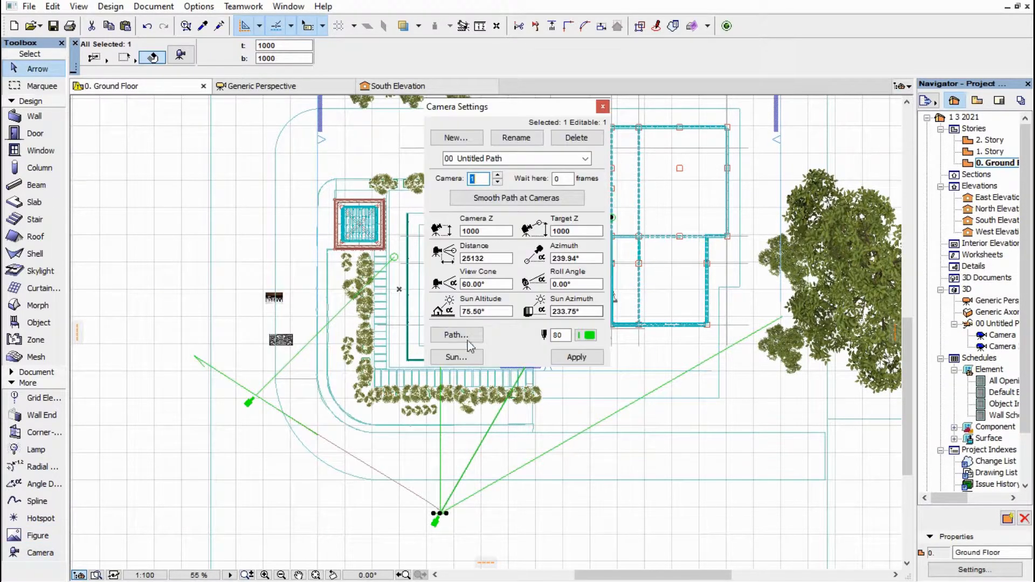
Set the camera path's in-between frames to 100 in the path options
left_click(456, 335)
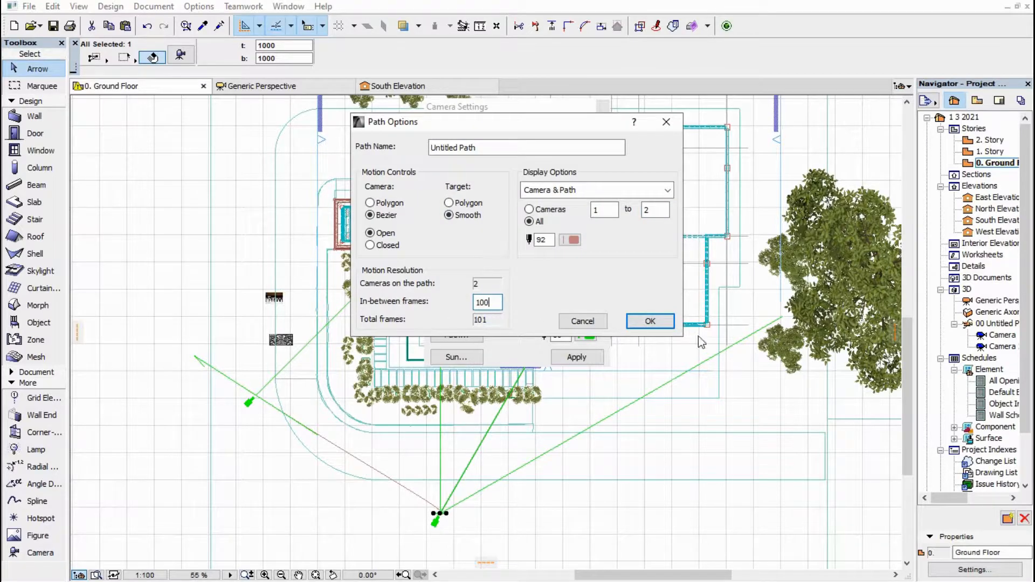
left_click(650, 321)
left_click(257, 396)
left_click(470, 335)
left_click(645, 322)
Show the whole model in 3D as seen from the first camera
left_click(441, 513)
right_click(141, 265)
left_click(151, 273)
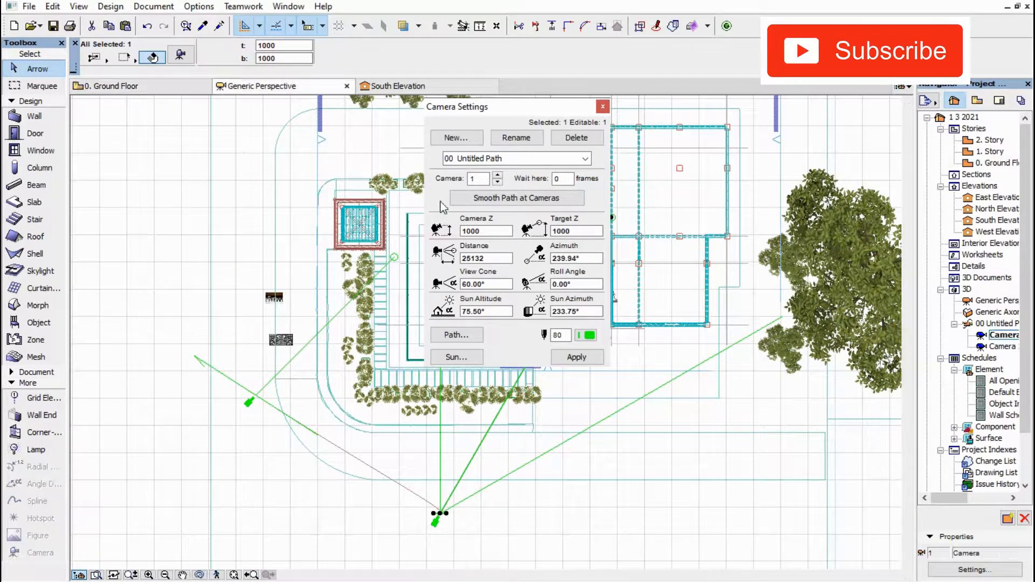
left_click(278, 88)
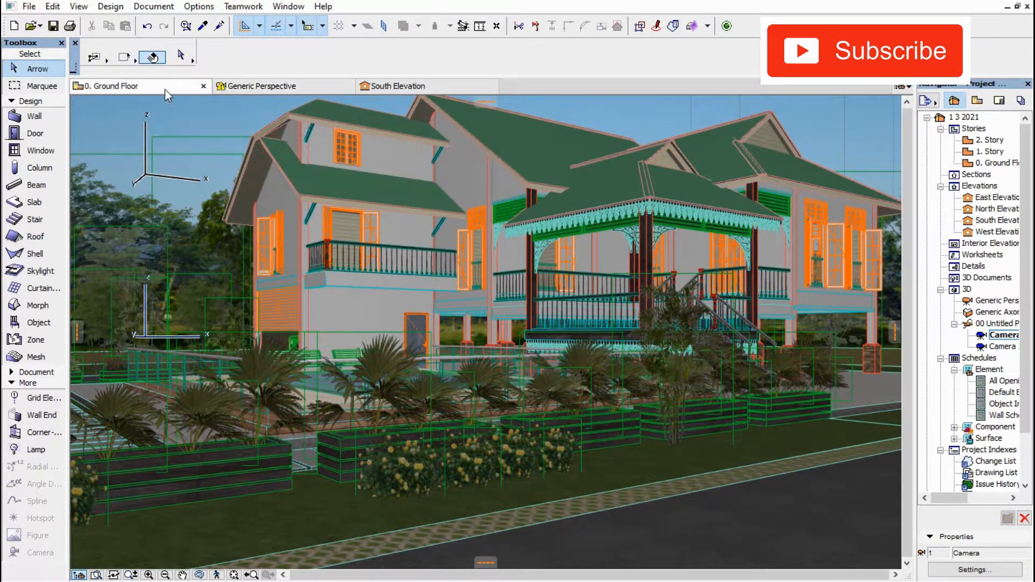
left_click(165, 89)
right_click(145, 256)
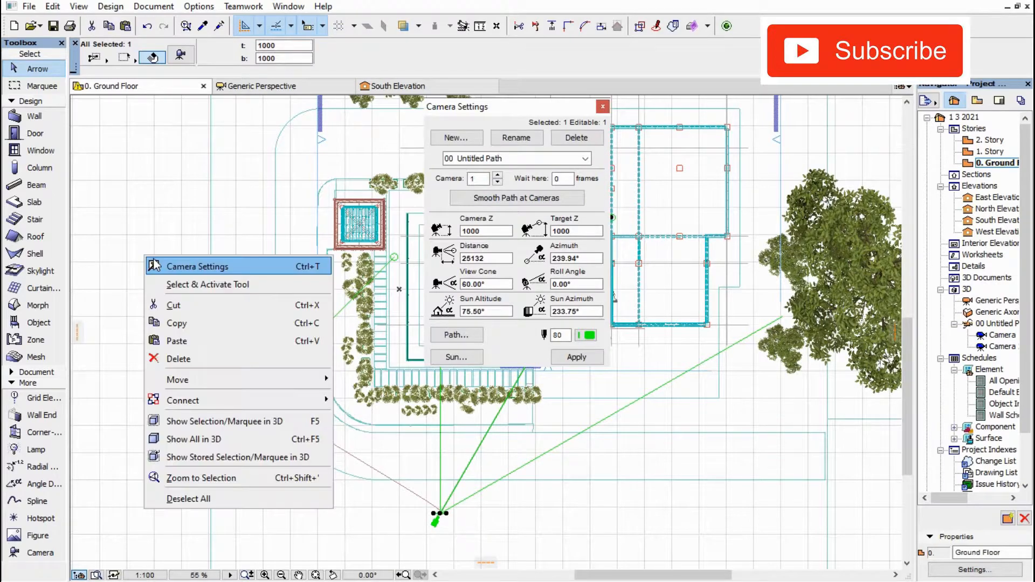
left_click(229, 440)
Show the whole model in 3D as seen from the second camera and return to the ground floor plan
left_click(165, 88)
left_click(250, 401)
right_click(164, 271)
left_click(227, 455)
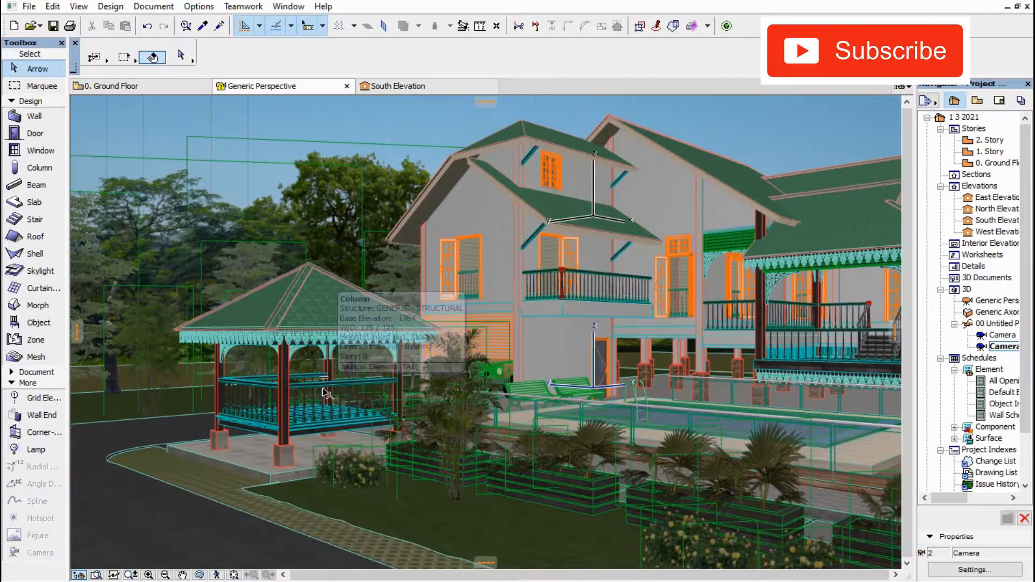
left_click(118, 85)
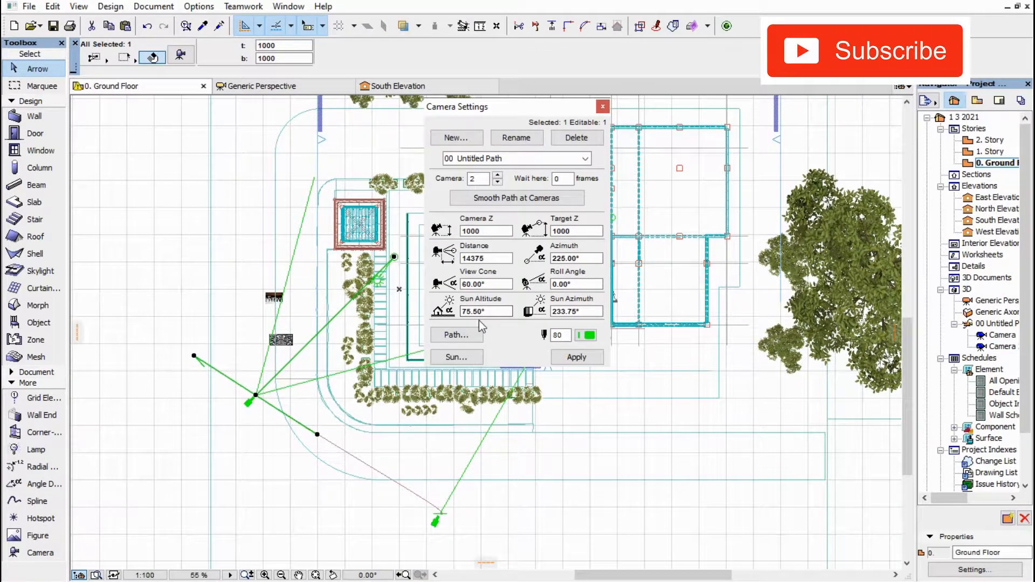
Set the Camera Z of both cameras to 700
double_click(457, 231)
left_click(487, 426)
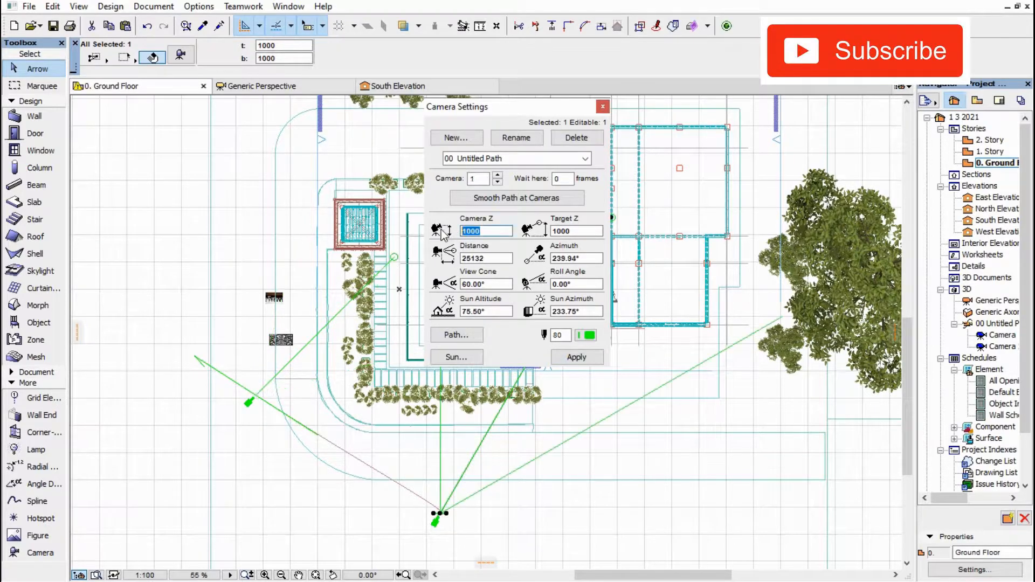
left_click(576, 359)
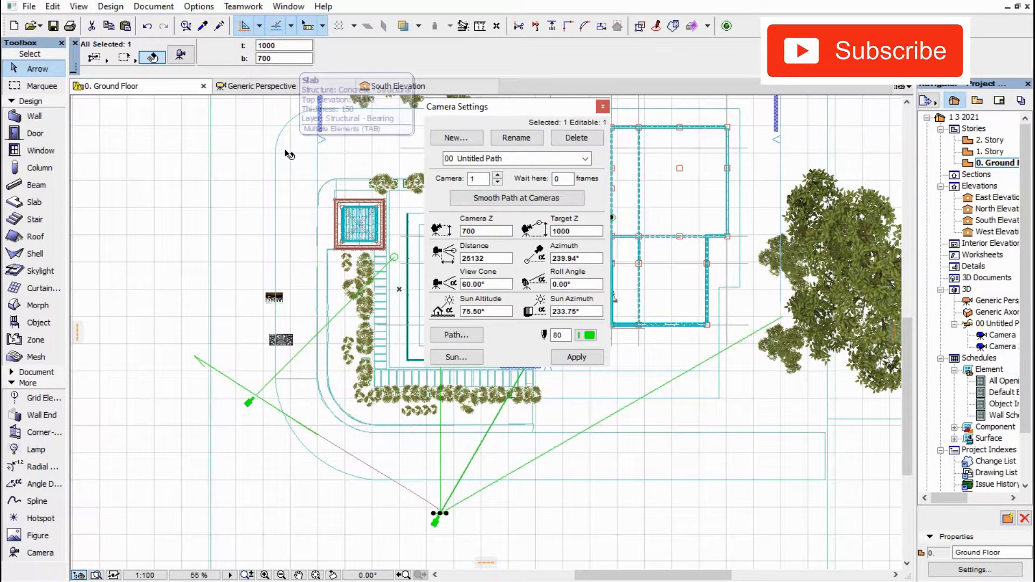
Check the views from both lowered cameras in 3D and return to the ground floor plan
left_click(248, 87)
left_click(107, 86)
right_click(252, 230)
left_click(312, 415)
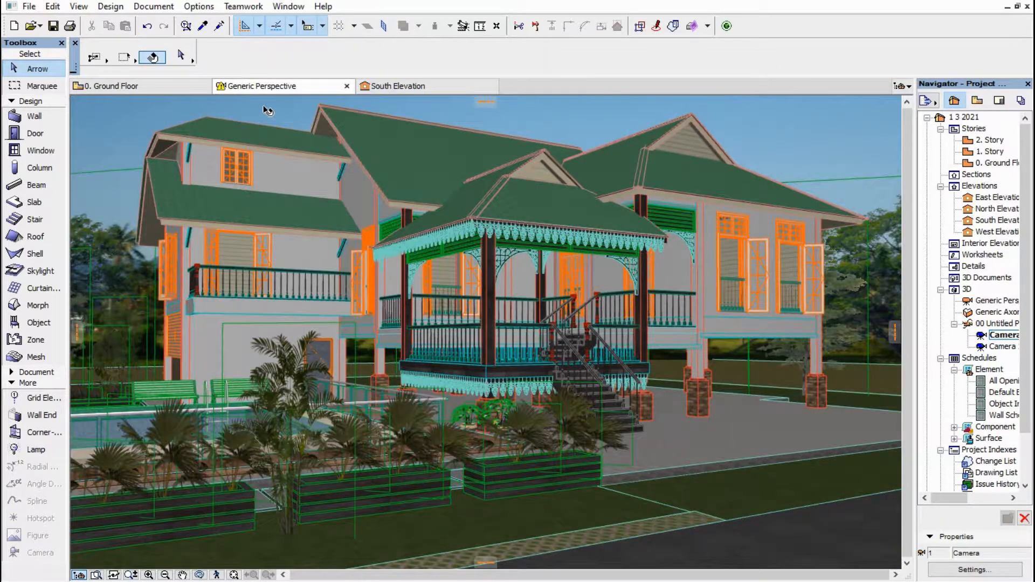
left_click(157, 88)
right_click(131, 244)
left_click(214, 422)
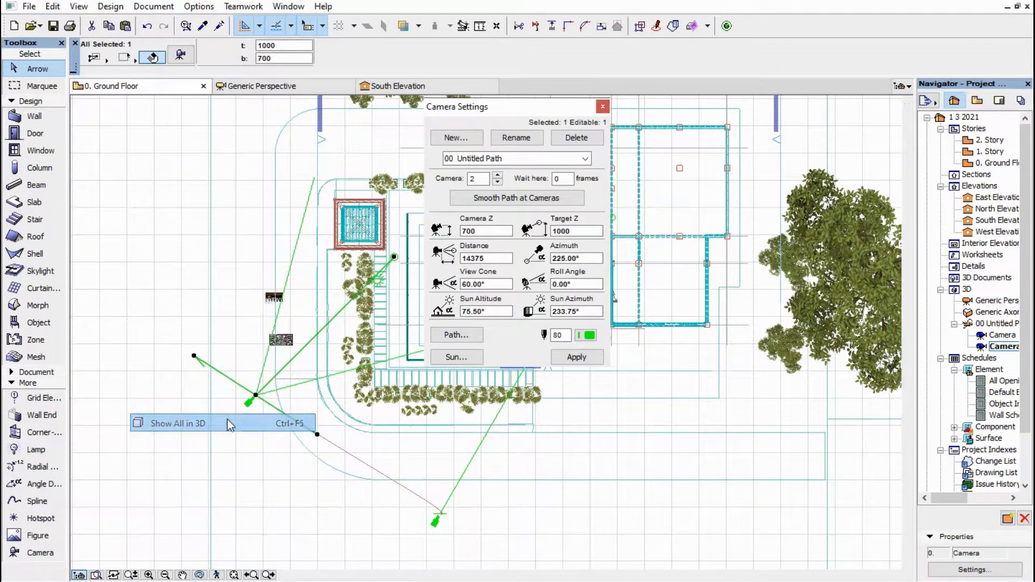
left_click(161, 89)
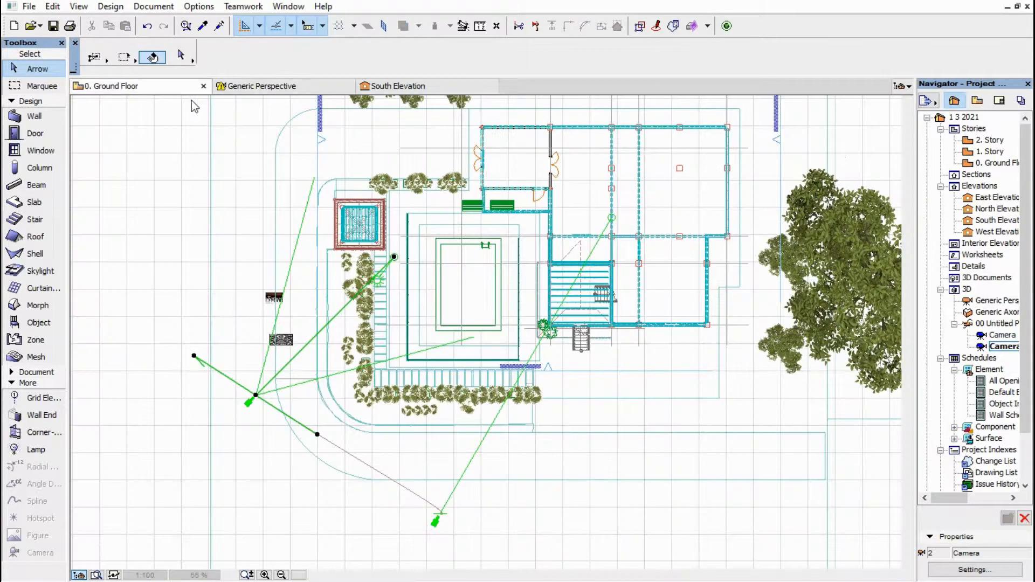
key("ctrl+t")
left_click(161, 8)
mouse_move(270, 264)
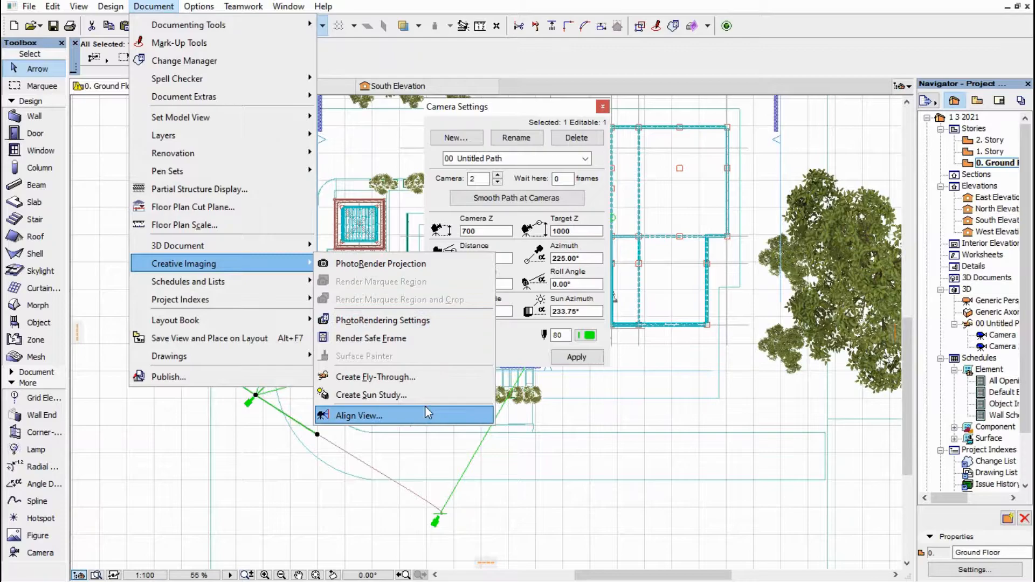
left_click(404, 377)
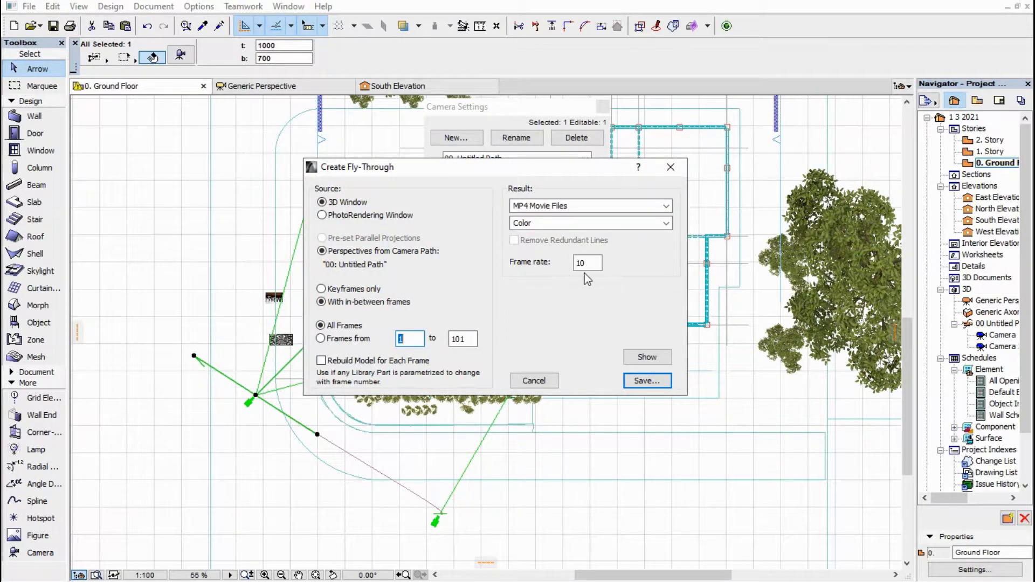
left_click(534, 380)
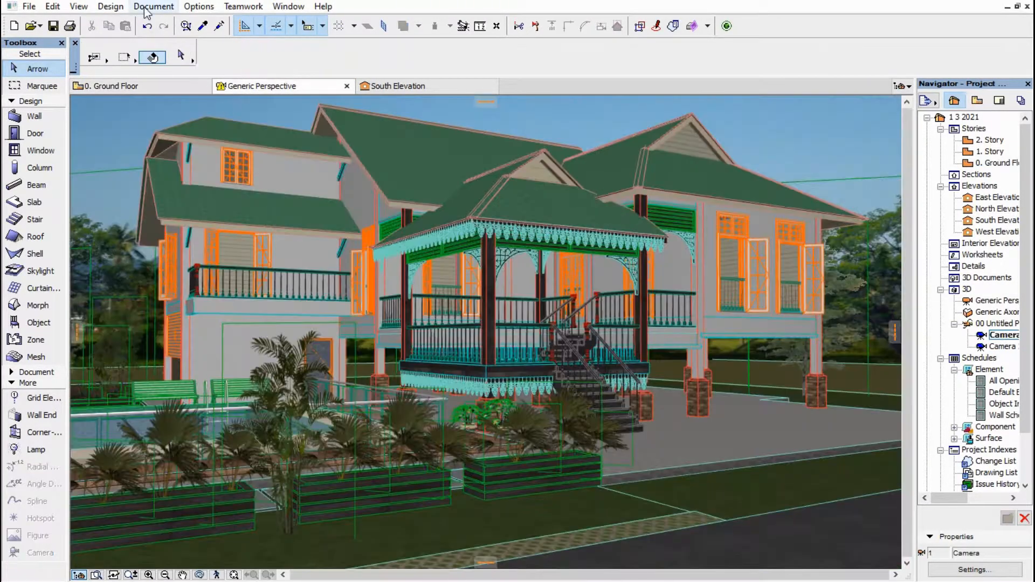
Set the fly-through source to the PhotoRendering window and show the fly-through along the camera path
left_click(146, 7)
mouse_move(178, 262)
left_click(394, 439)
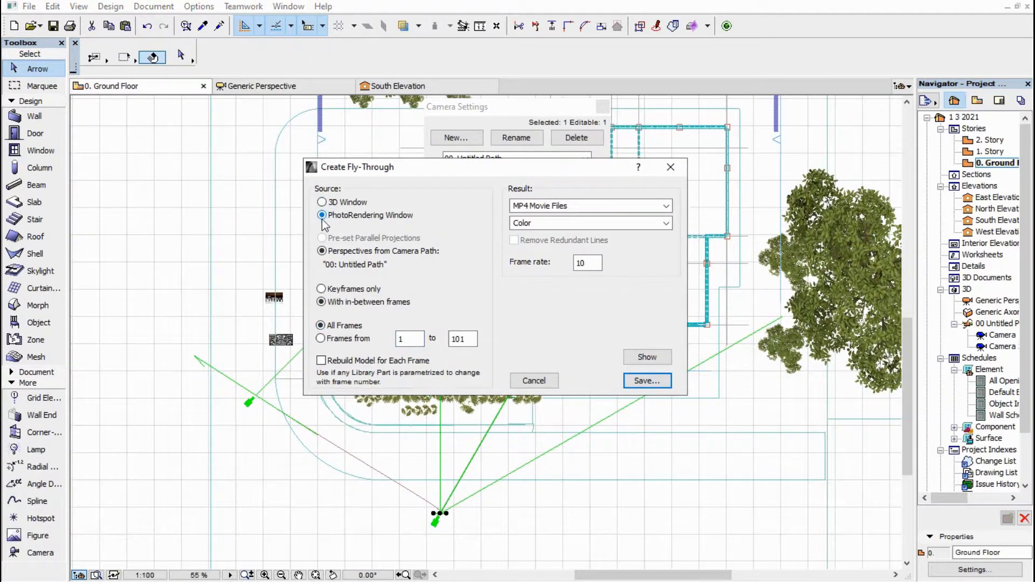
left_click(644, 360)
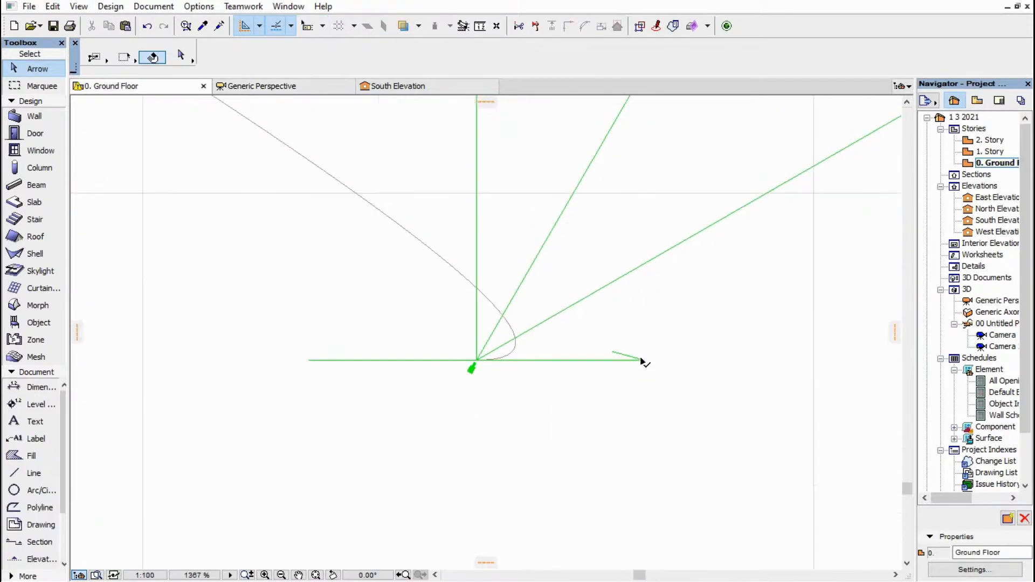
Adjust the camera path's direction handle at the first camera south of the pool
left_click(642, 361)
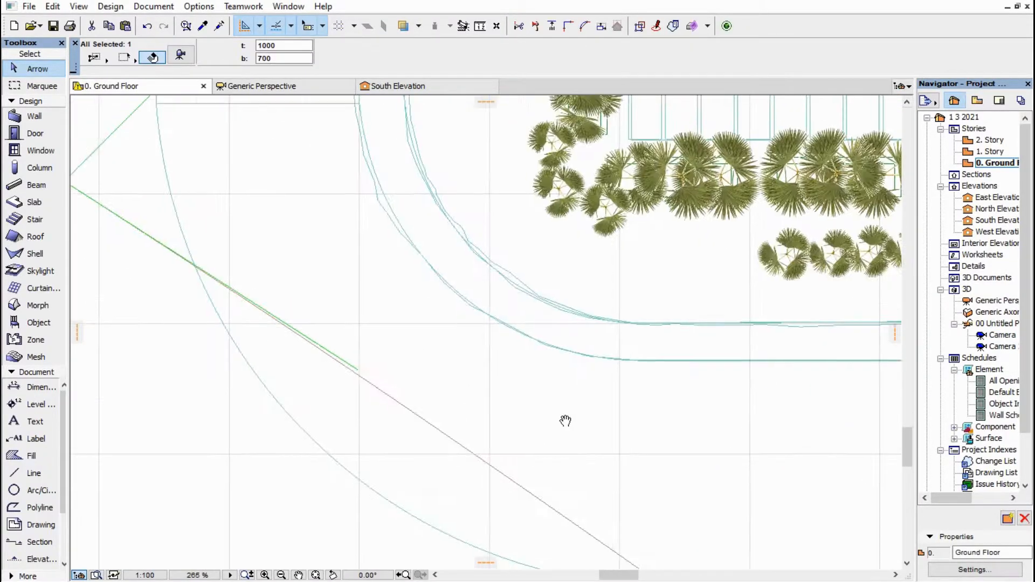
middle_click_drag(565, 421, 651, 466)
scroll(651, 467, "down", 5)
middle_click_drag(525, 409, 264, 298)
middle_click_drag(409, 439, 541, 528)
key("Escape")
Rotate the path's direction handle at the second camera so the camera path curves outward
scroll(572, 513, "up", 2)
left_click(421, 393)
left_click(185, 241)
left_click(185, 240)
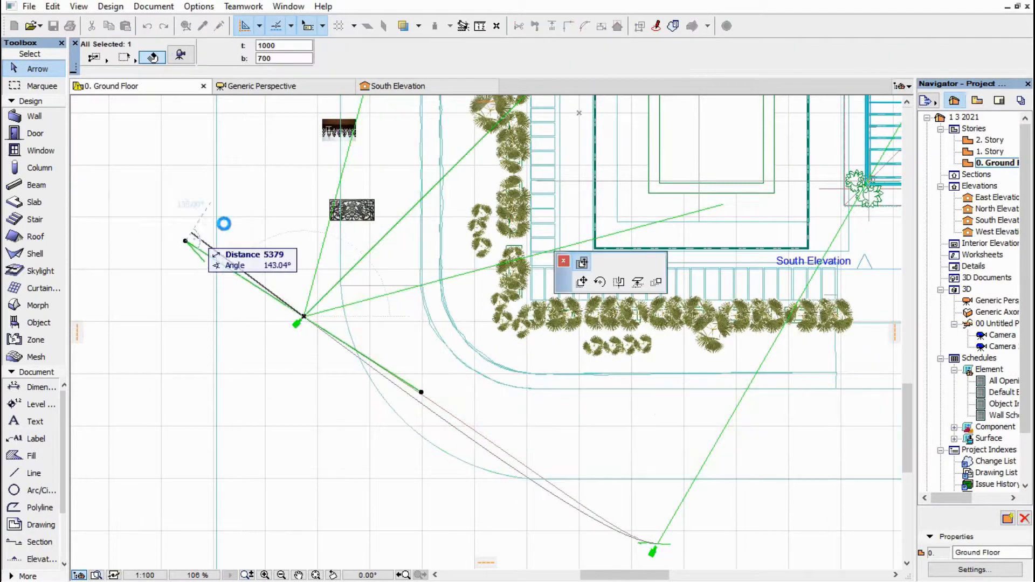
left_click(233, 246)
key("Escape")
middle_click_drag(521, 441, 442, 400)
Save the fly-through as an MP4 movie named 1 3 2021 in the modern tradisional folder
left_click(145, 7)
mouse_move(197, 263)
left_click(372, 337)
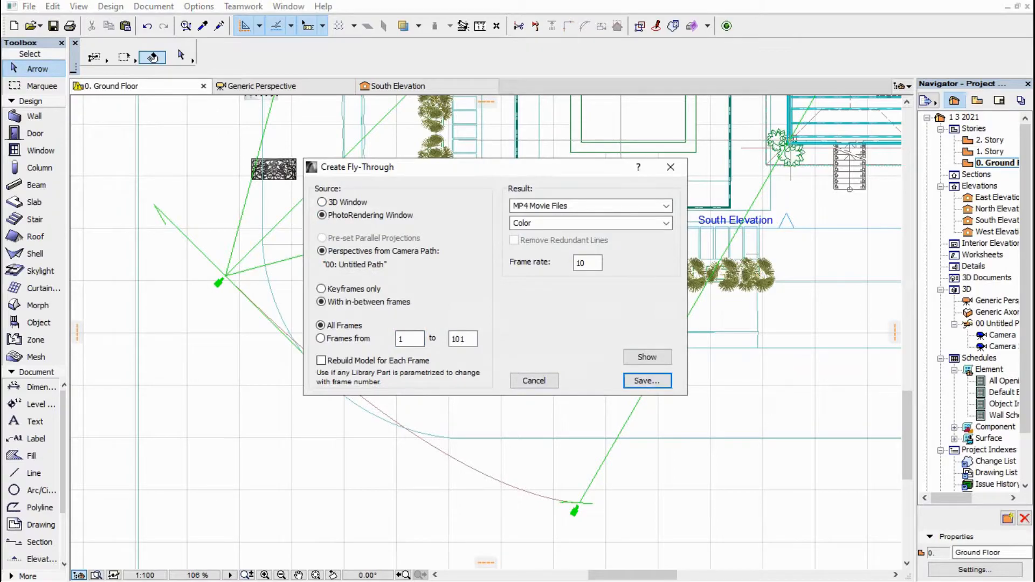
left_click(646, 380)
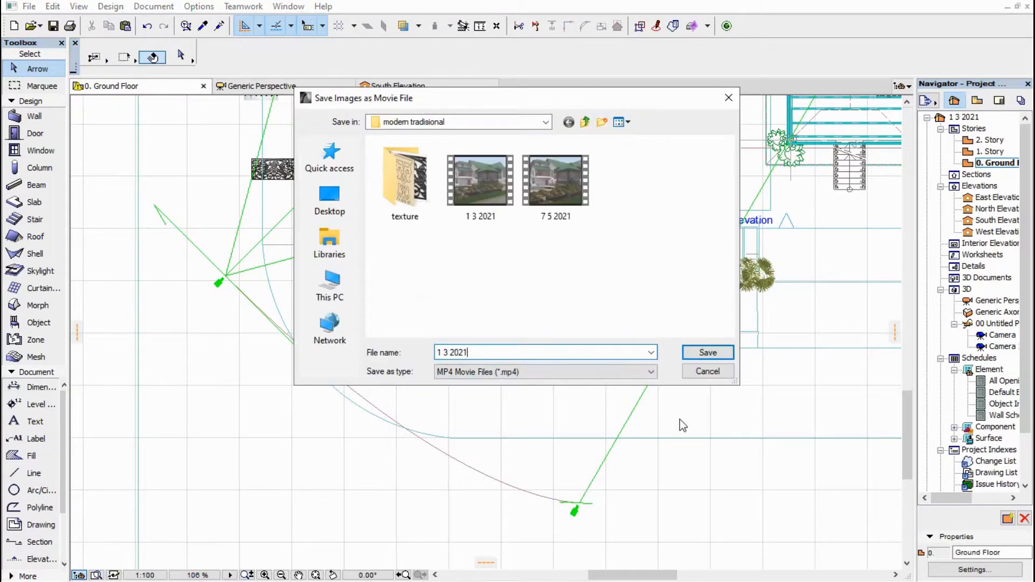
key("Return")
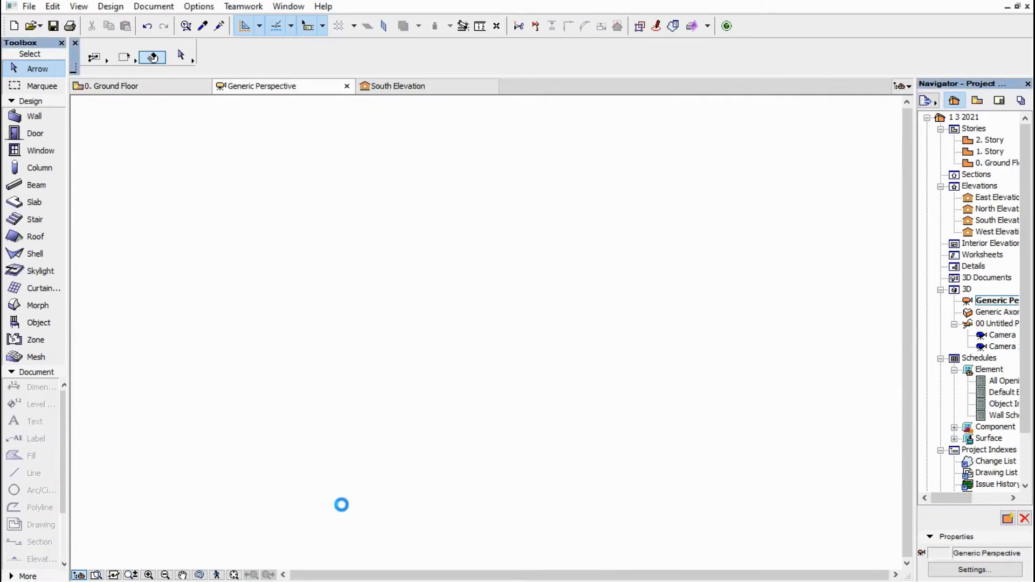